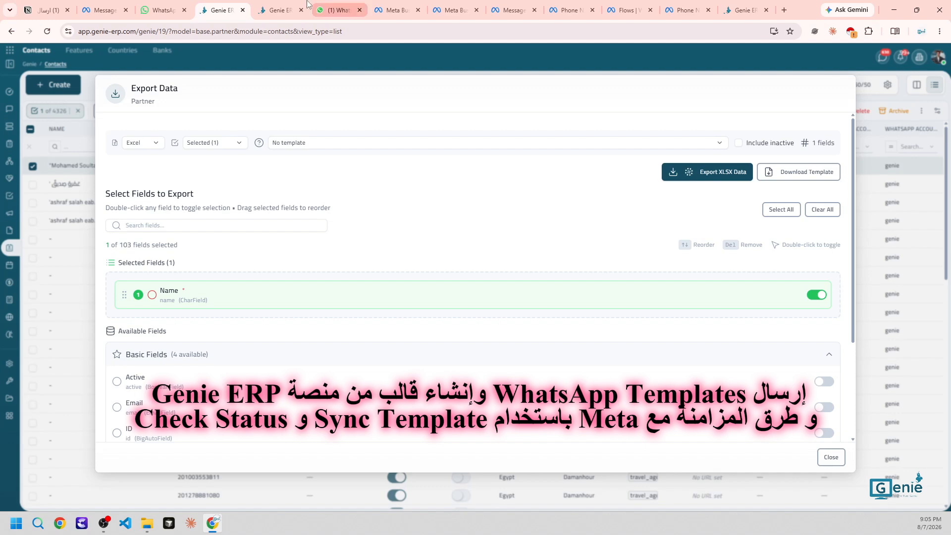
Switch to the Genie ERP browser tab that holds the contacts export
left_click(278, 9)
Go from the Chat inbox to the WhatsApp Templates list
mouse_move(15, 212)
left_click(20, 110)
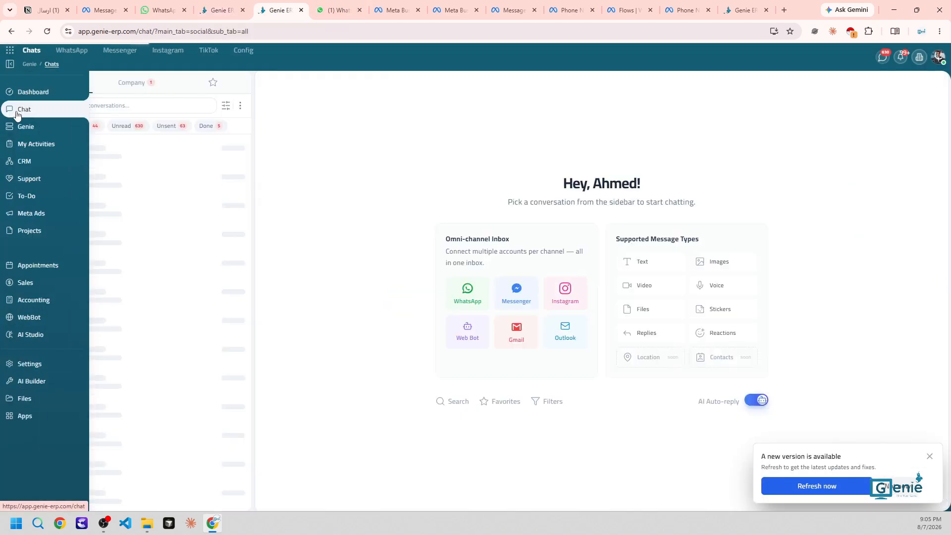
left_click(72, 50)
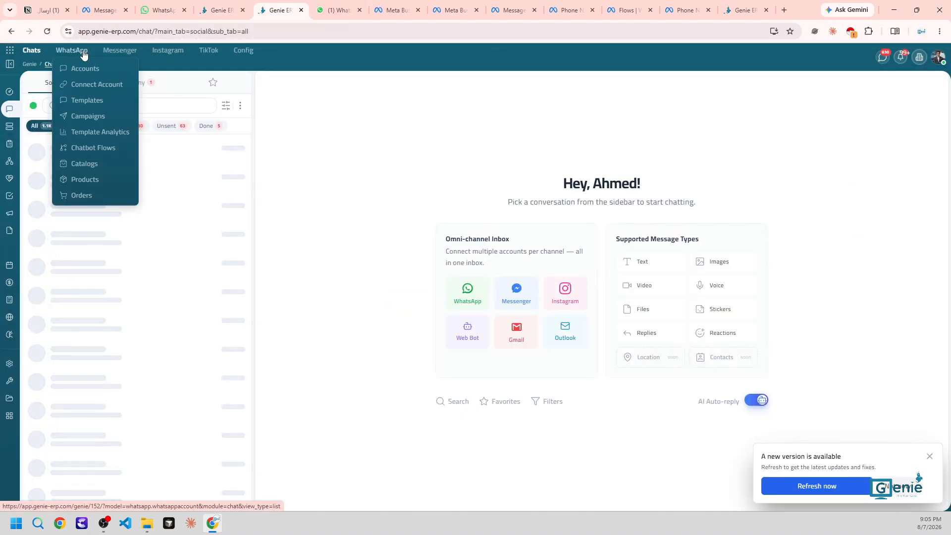
left_click(82, 100)
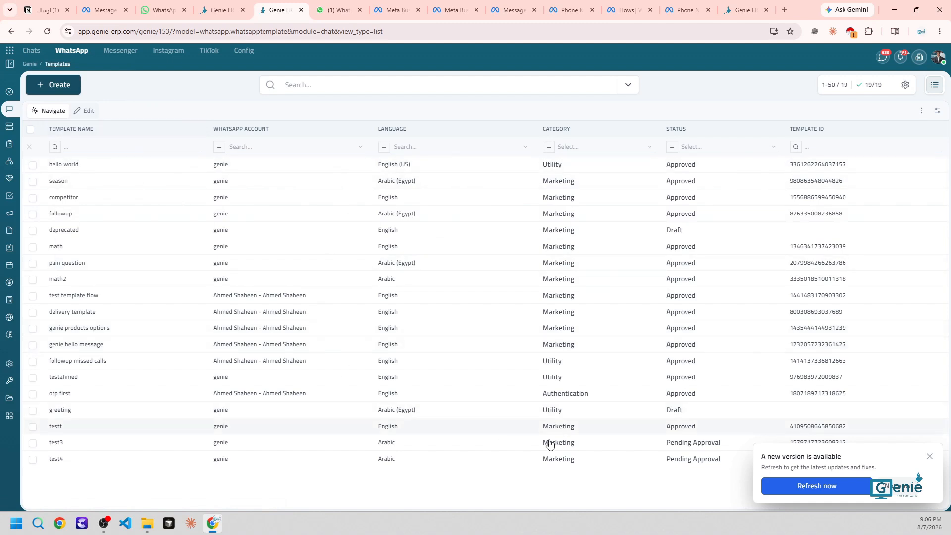
Run Check Status on the test4 template so it shows Approved
left_click(69, 465)
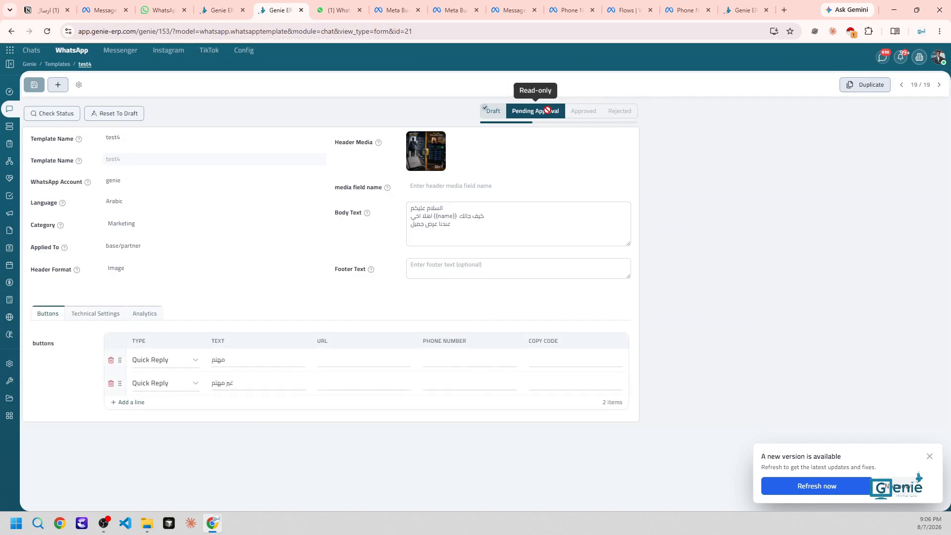
left_click(57, 114)
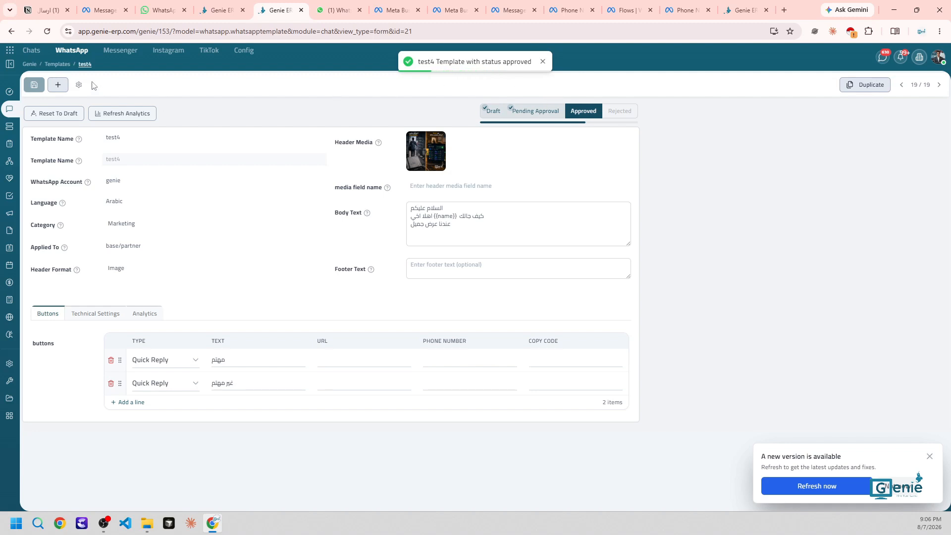
left_click(72, 49)
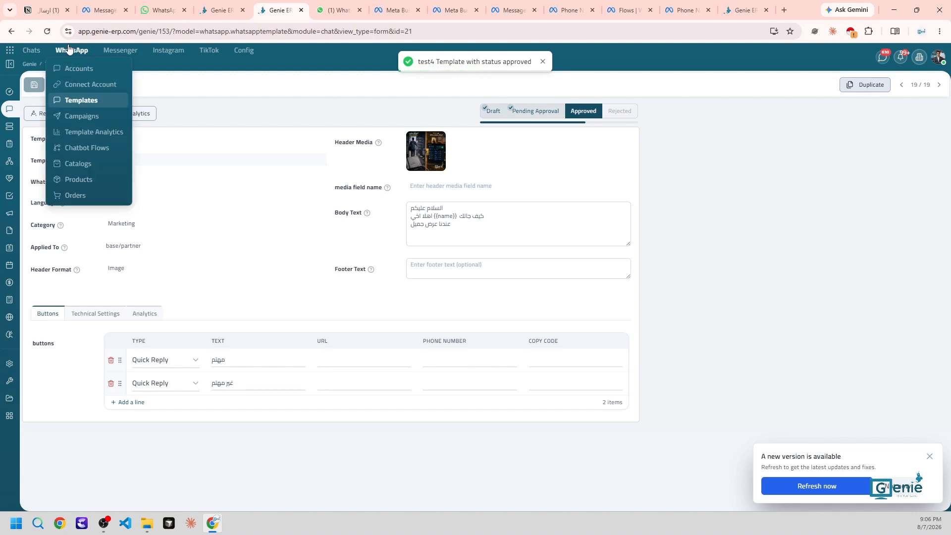
Go from WhatsApp Templates to the Accounts list and open the genie account
left_click(76, 98)
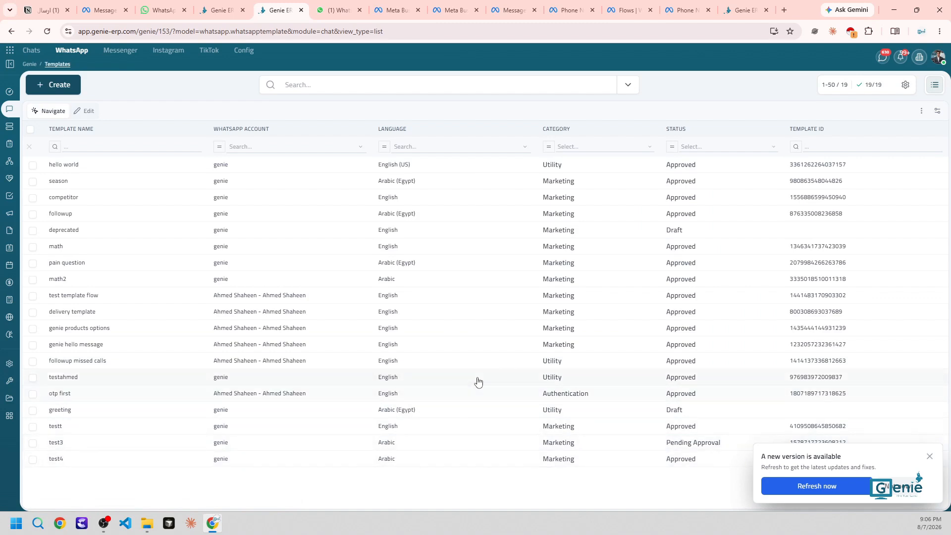
left_click(70, 55)
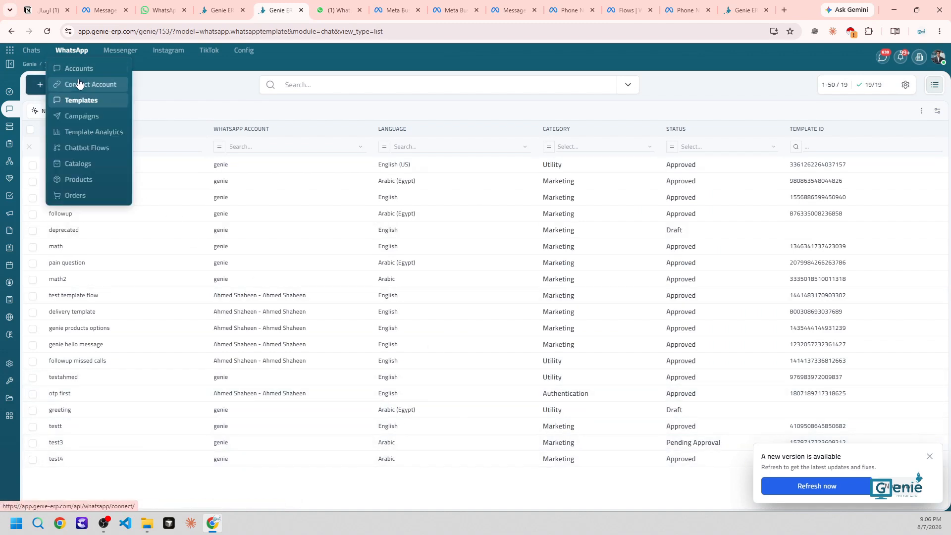
left_click(74, 70)
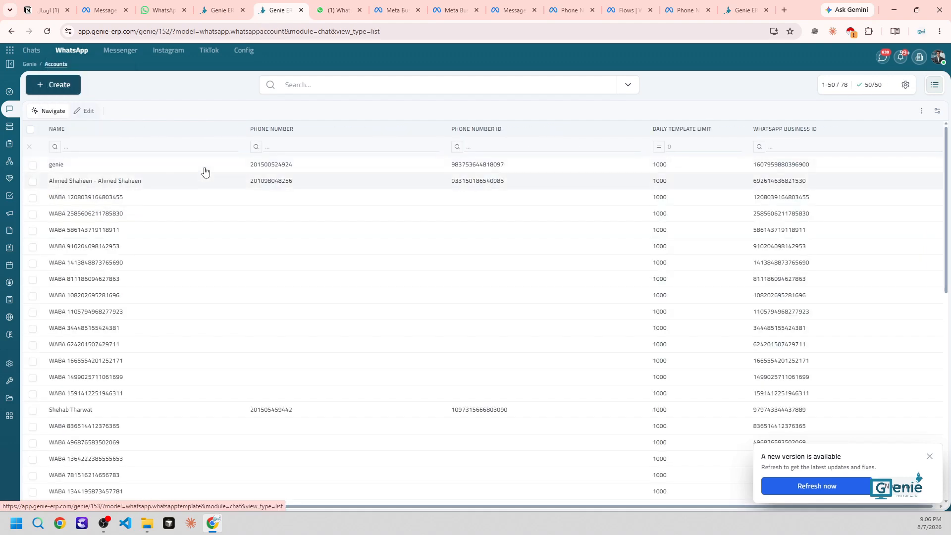
left_click(149, 151)
left_click(81, 165)
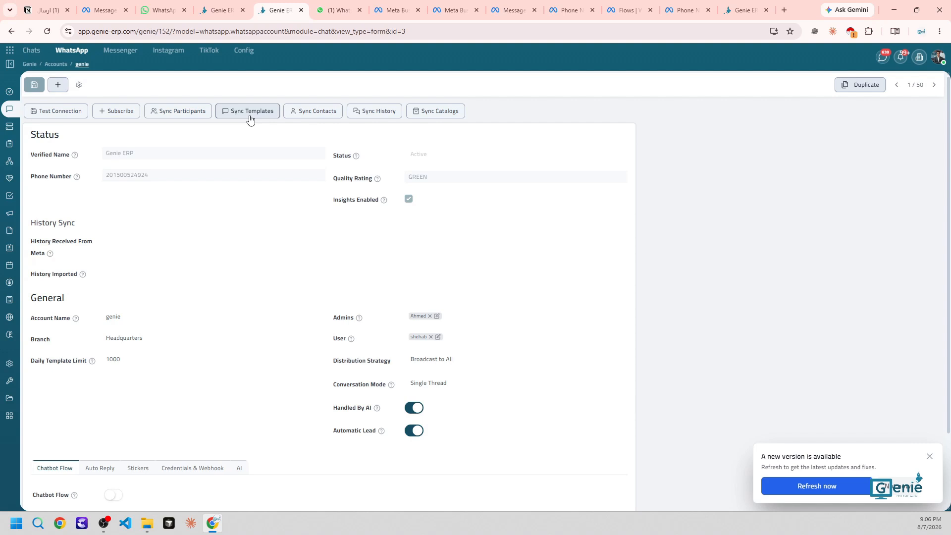
Sync genie's templates from Meta (0 created, 11 updated) and return to the Chat inbox
left_click(250, 120)
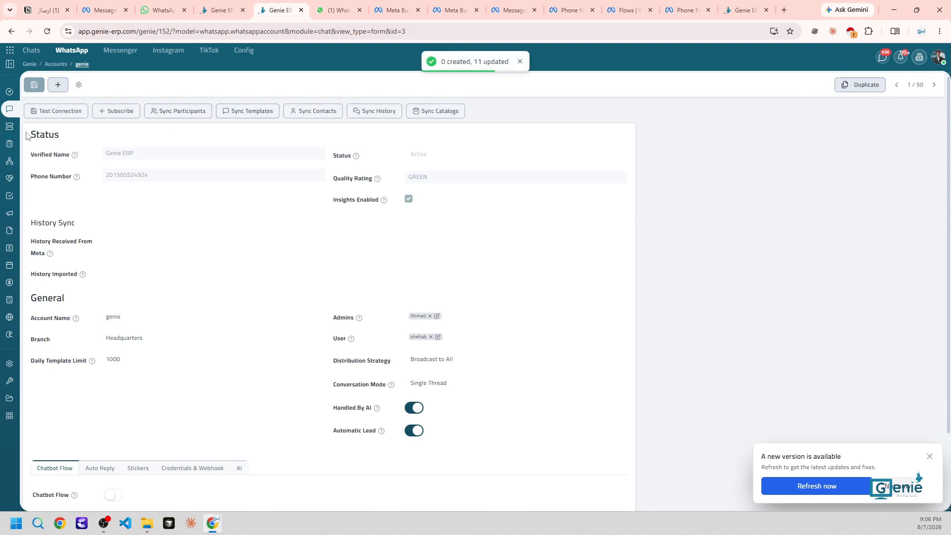
mouse_move(18, 112)
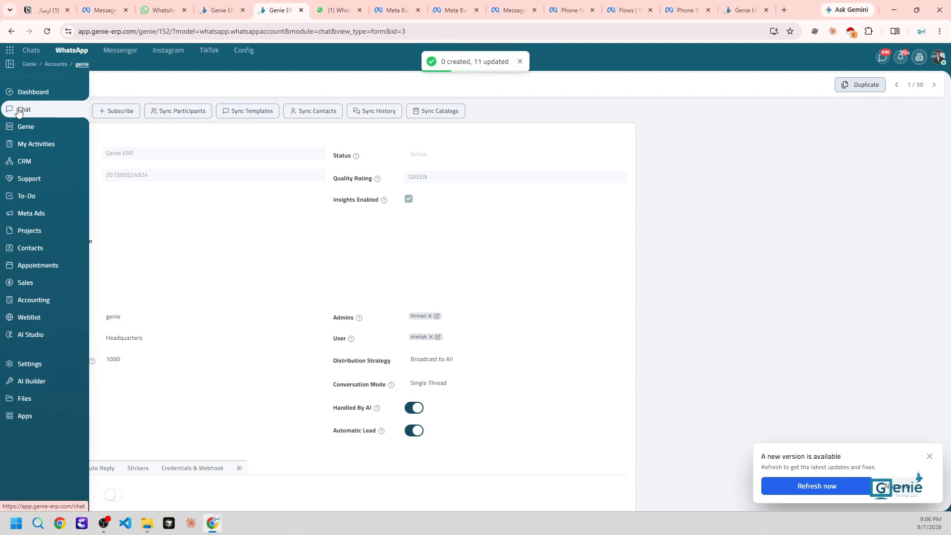
left_click(19, 112)
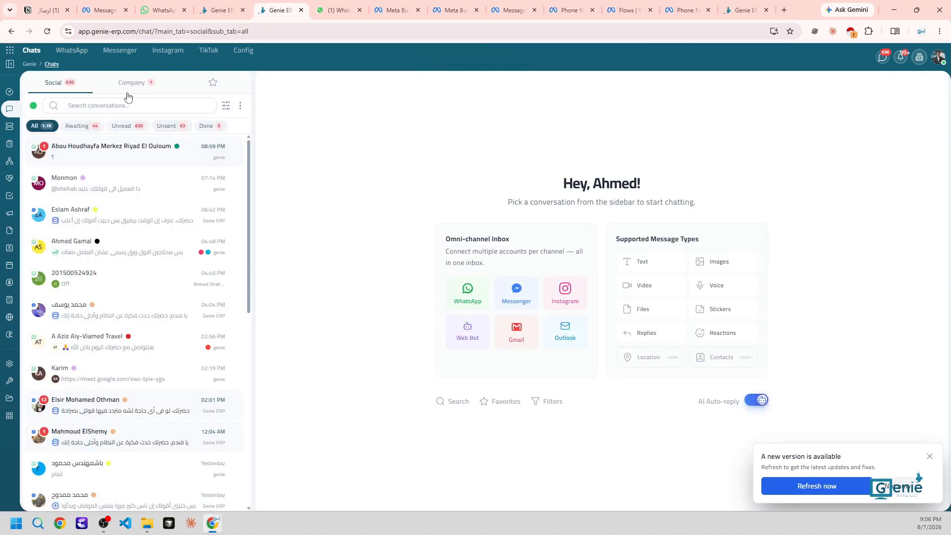
Visit Connect Account, Templates and test4, then open the genie account from WhatsApp Accounts
left_click(69, 51)
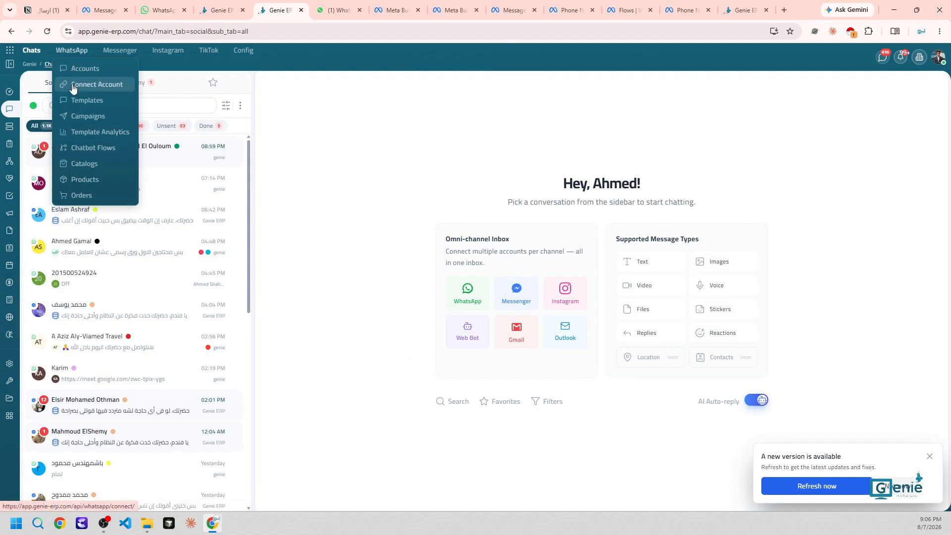
left_click(73, 86)
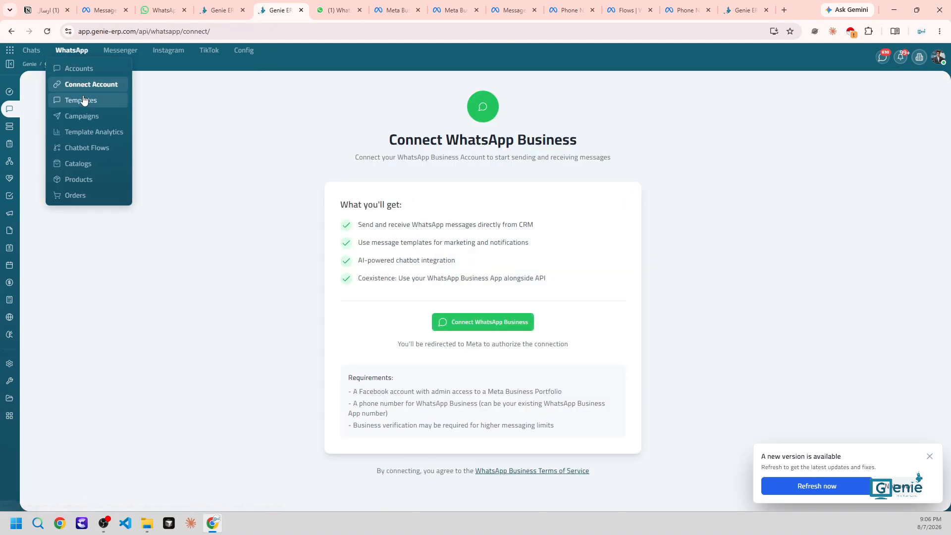
left_click(82, 100)
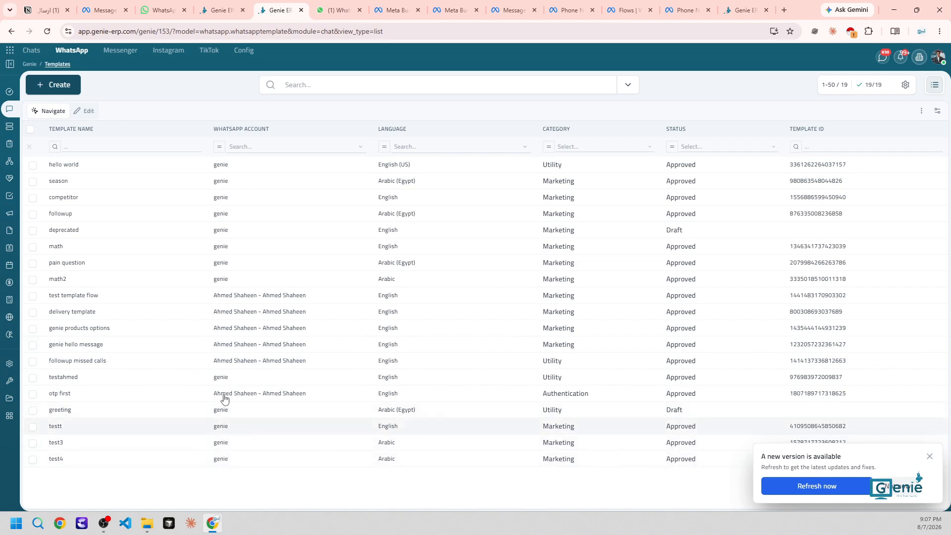
left_click(129, 463)
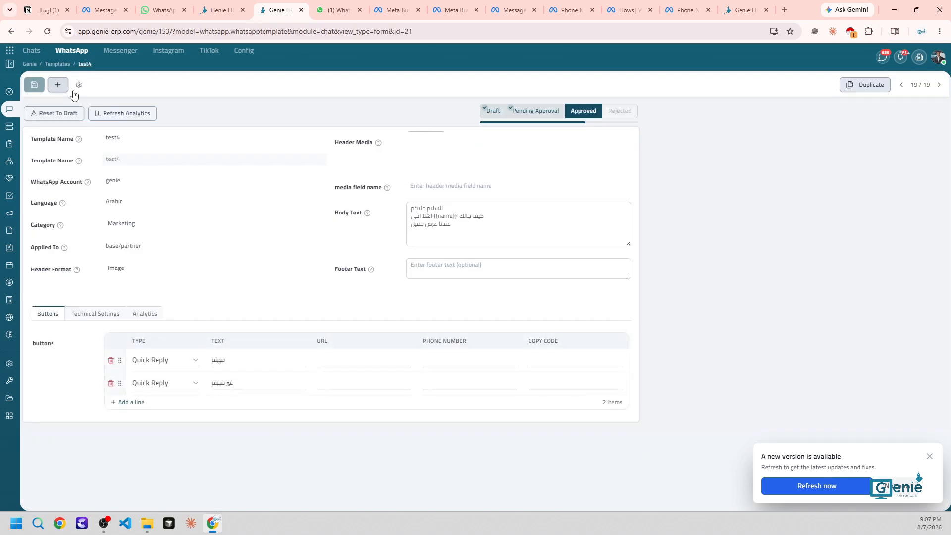
left_click(72, 50)
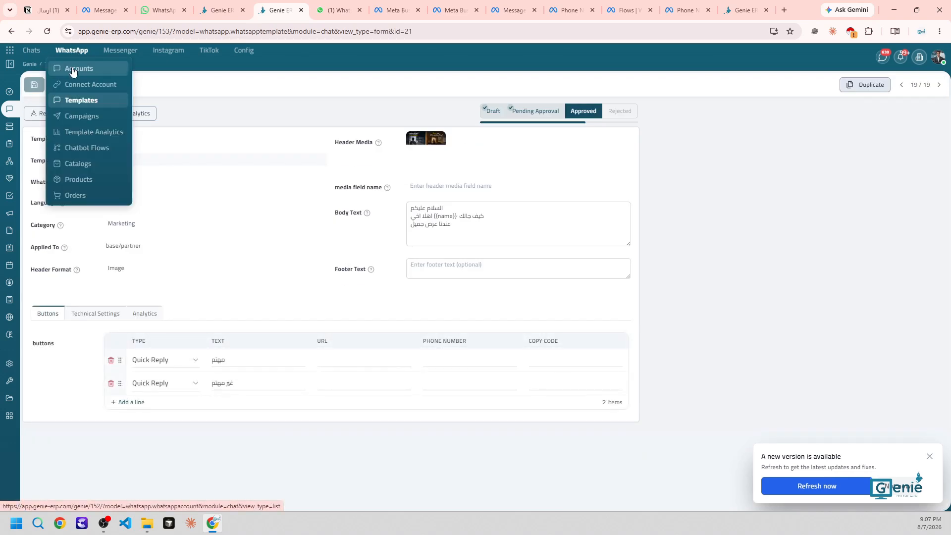
left_click(73, 70)
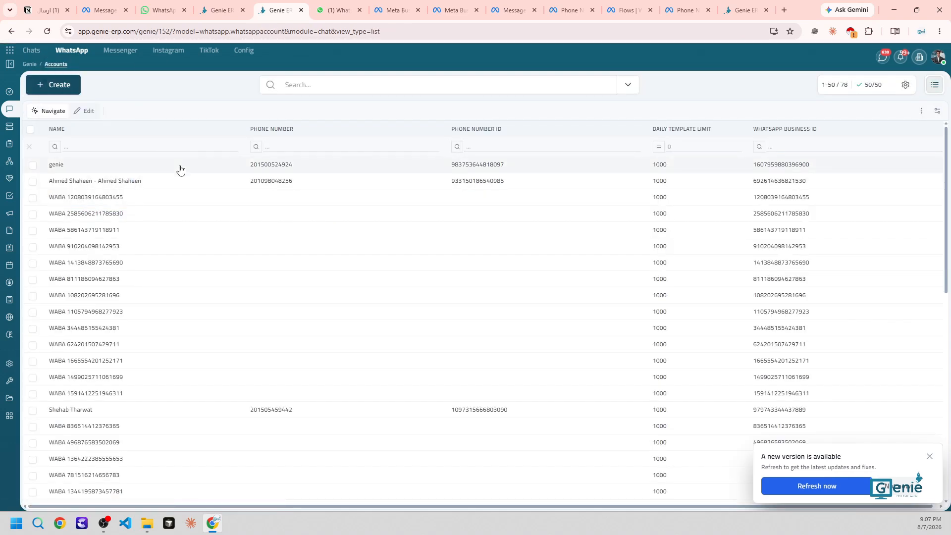
left_click(180, 170)
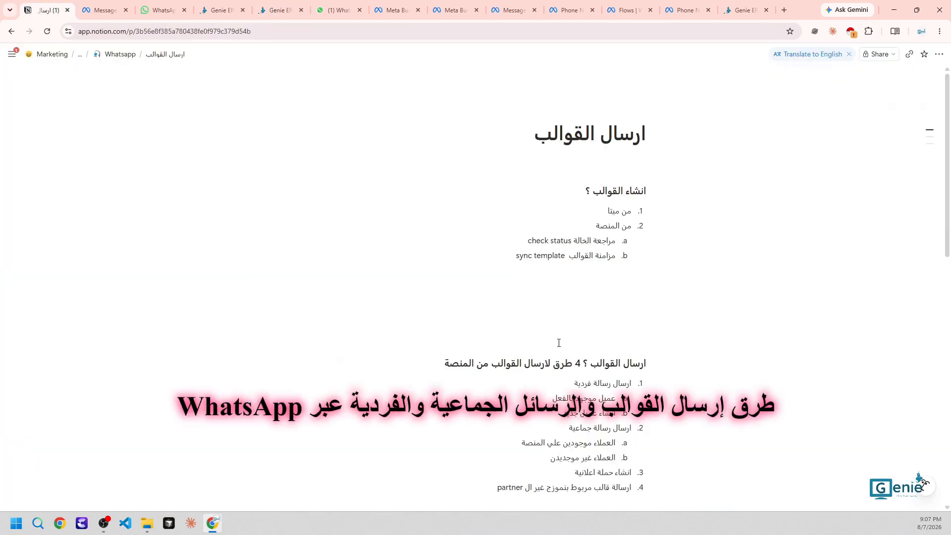
Close the Genie ERP contact export dialog and return to the Notion notes page
scroll(558, 342, "down", 3)
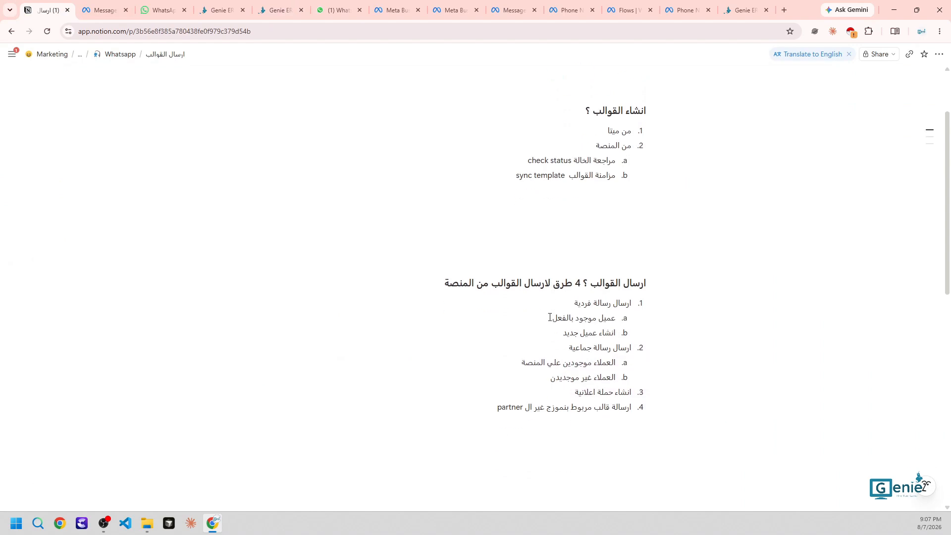
scroll(550, 317, "down", 3)
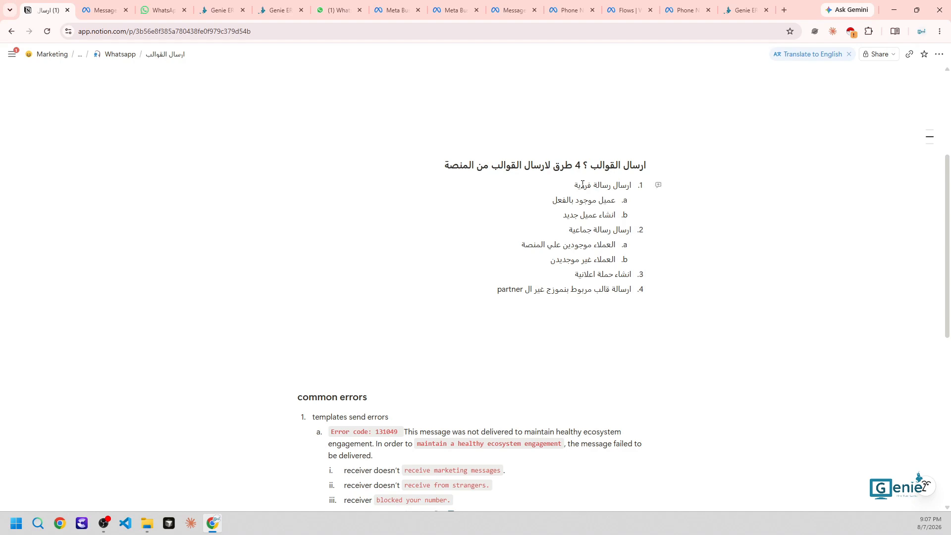
left_click_drag(218, 10, 101, 9)
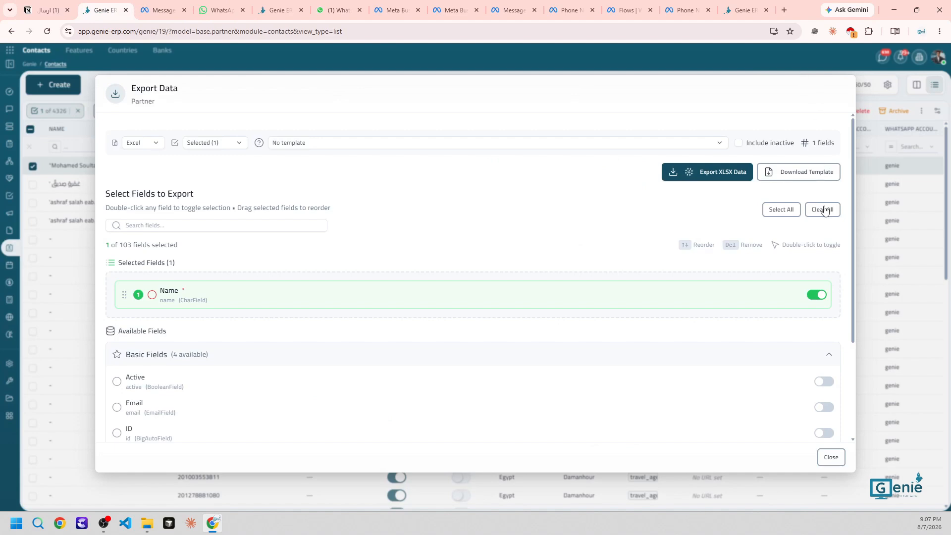
left_click(831, 458)
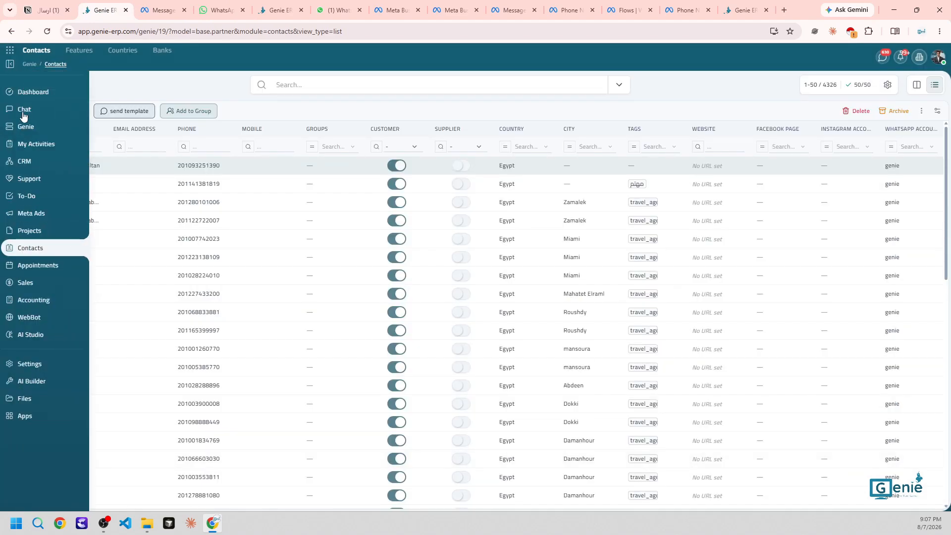
left_click(36, 12)
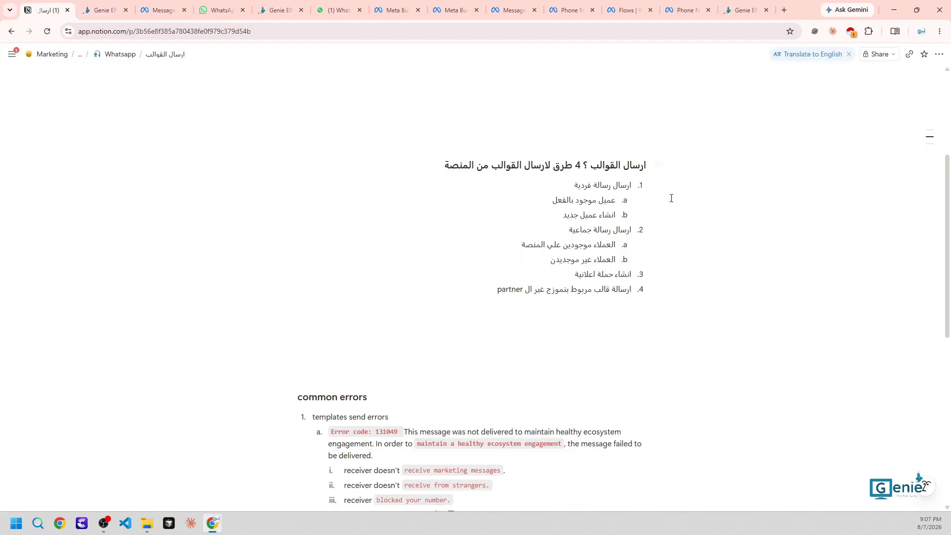
Highlight the four template-sending methods in the Notion notes, then go back to Genie chats
triple_click(608, 233)
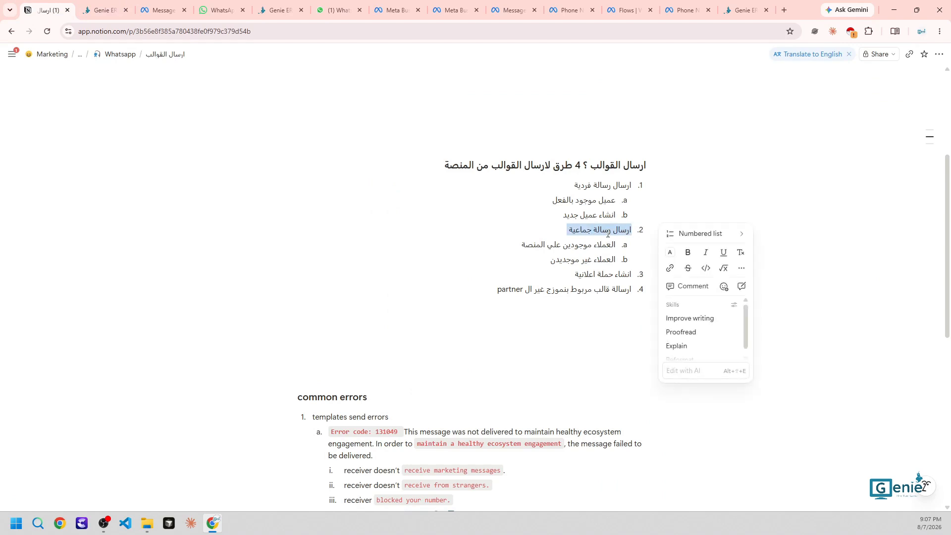
triple_click(590, 243)
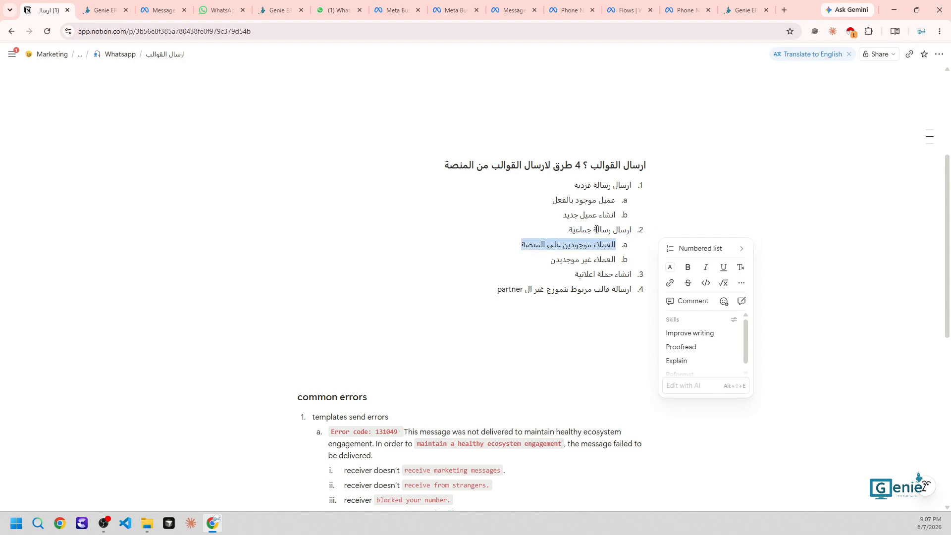
double_click(591, 258)
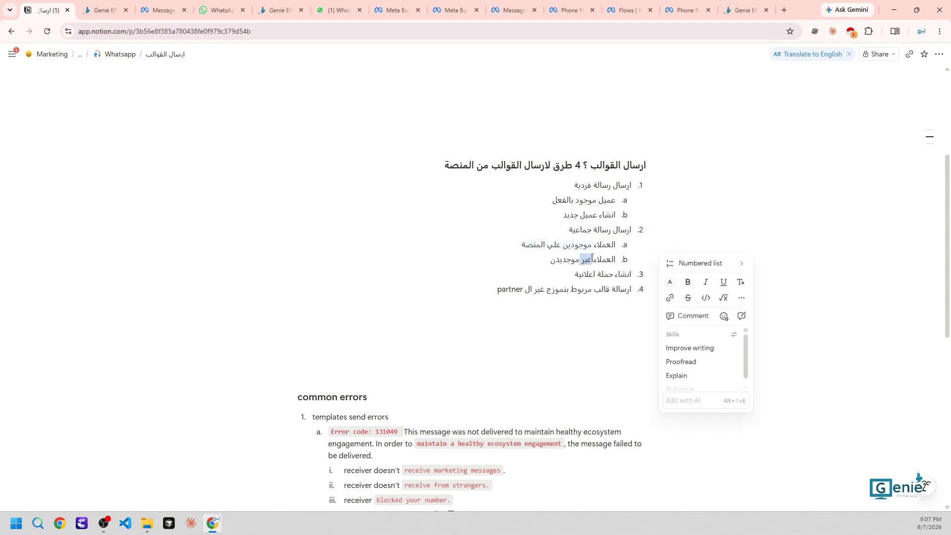
left_click(586, 274)
double_click(586, 274)
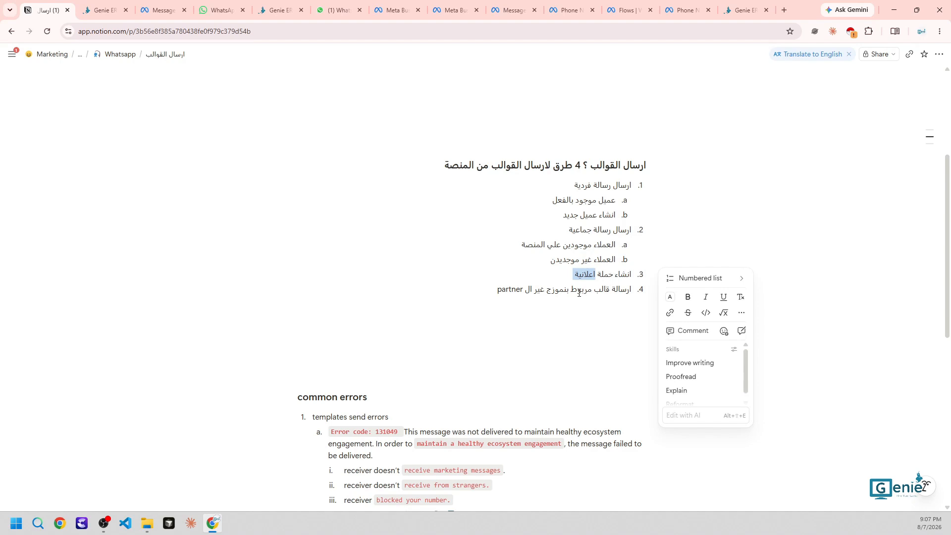
double_click(596, 291)
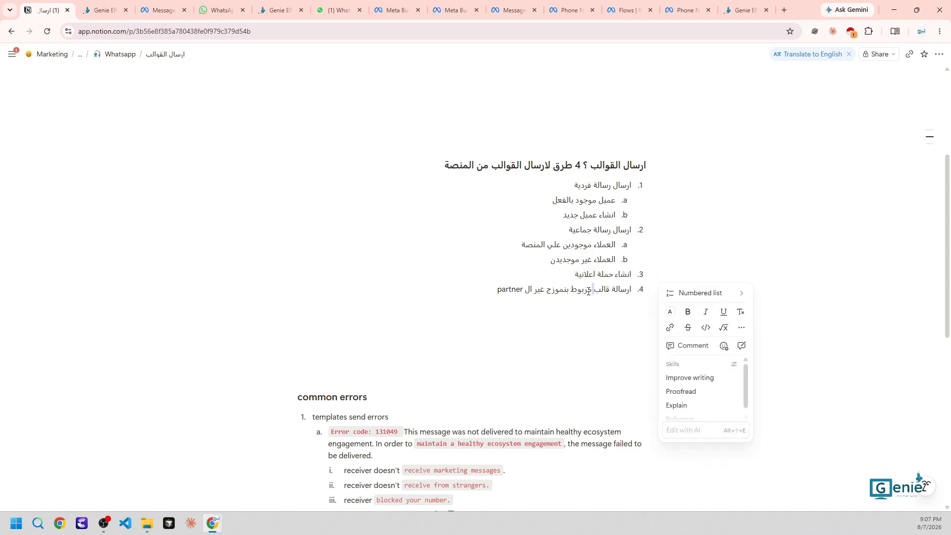
double_click(559, 289)
scroll(451, 304, "down", 4)
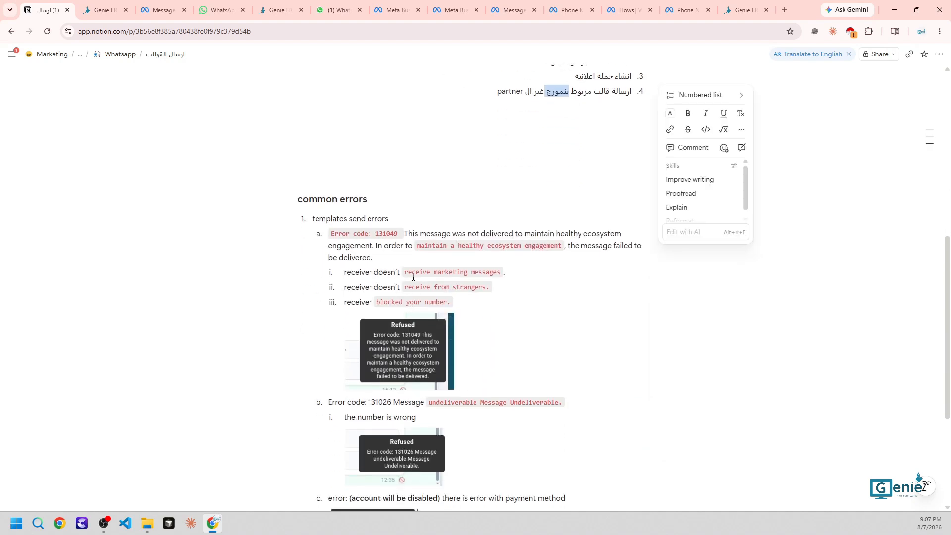
scroll(414, 278, "up", 3)
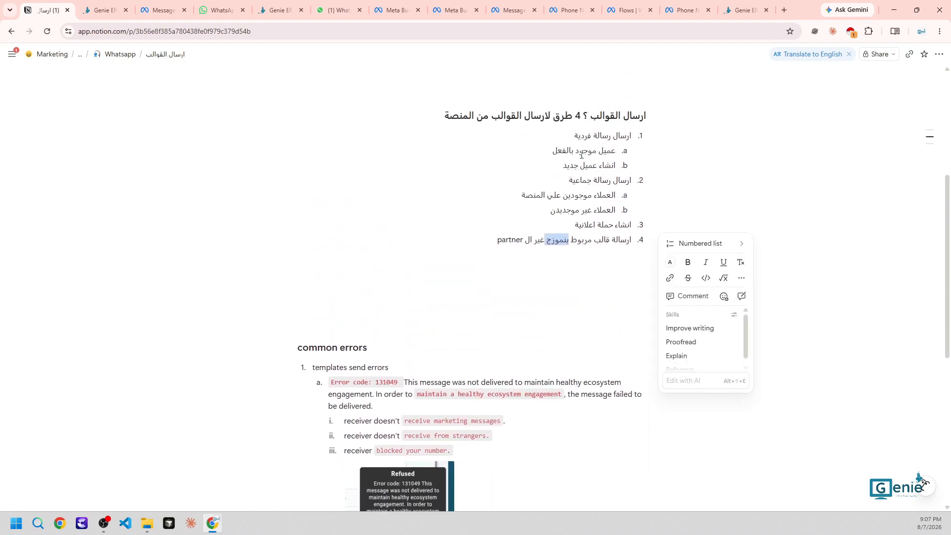
left_click(85, 6)
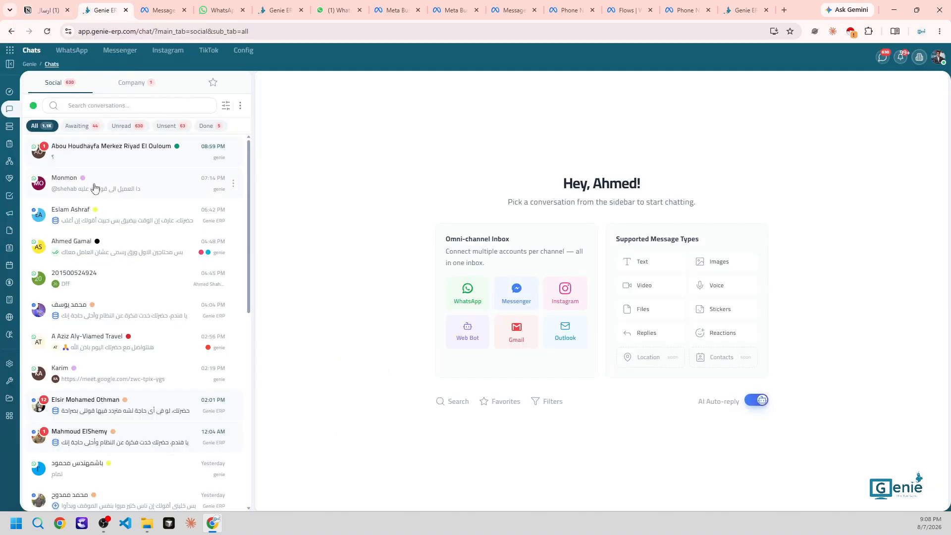
Open the customer's conversation and contact record, checking the linked account on the Whatsapp tab
left_click(137, 250)
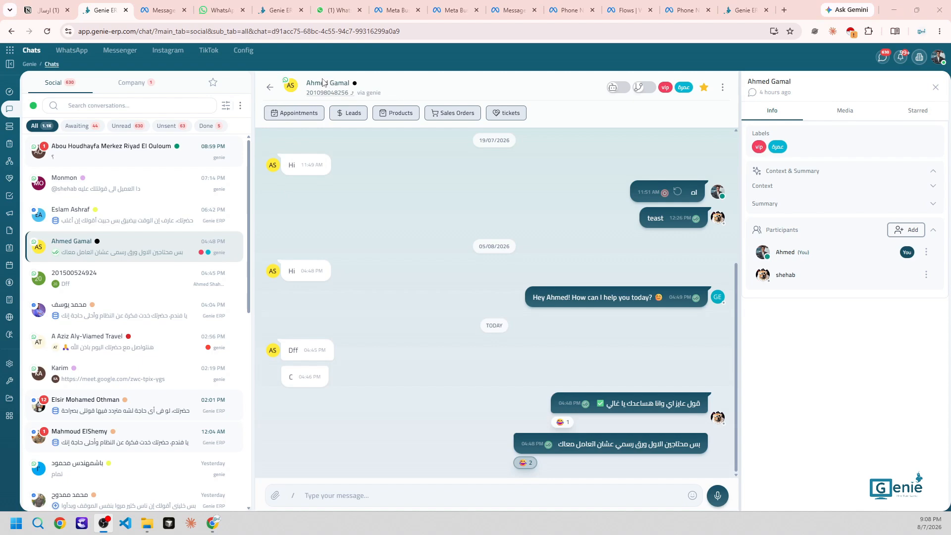
left_click(323, 85)
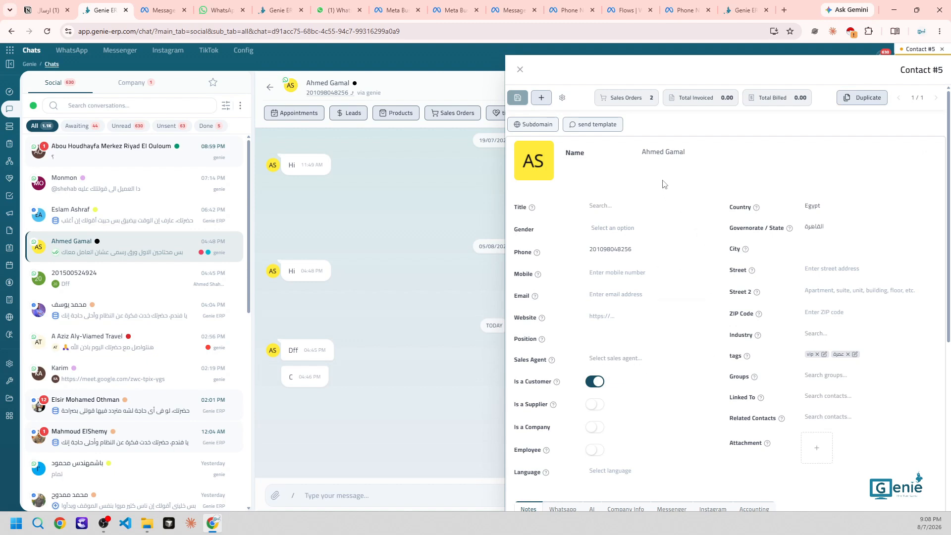
scroll(658, 262, "down", 3)
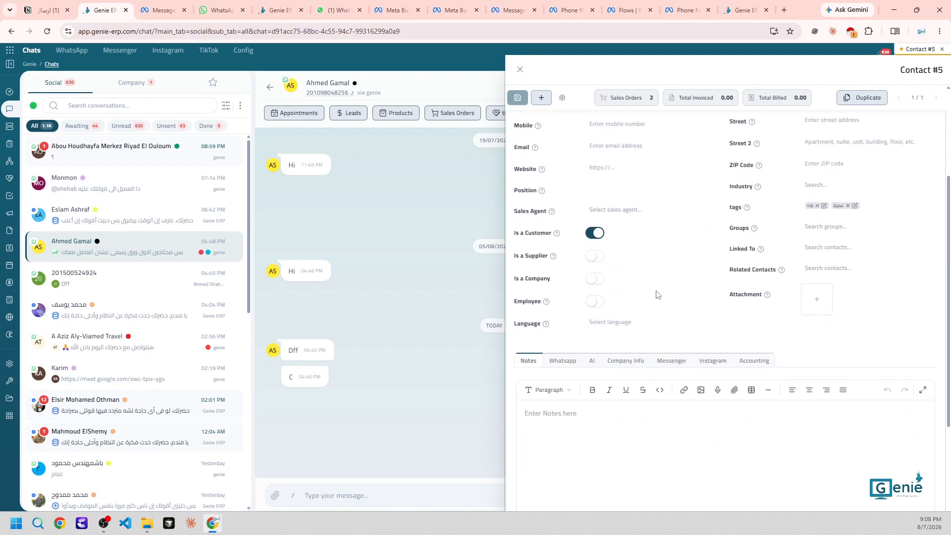
left_click(563, 361)
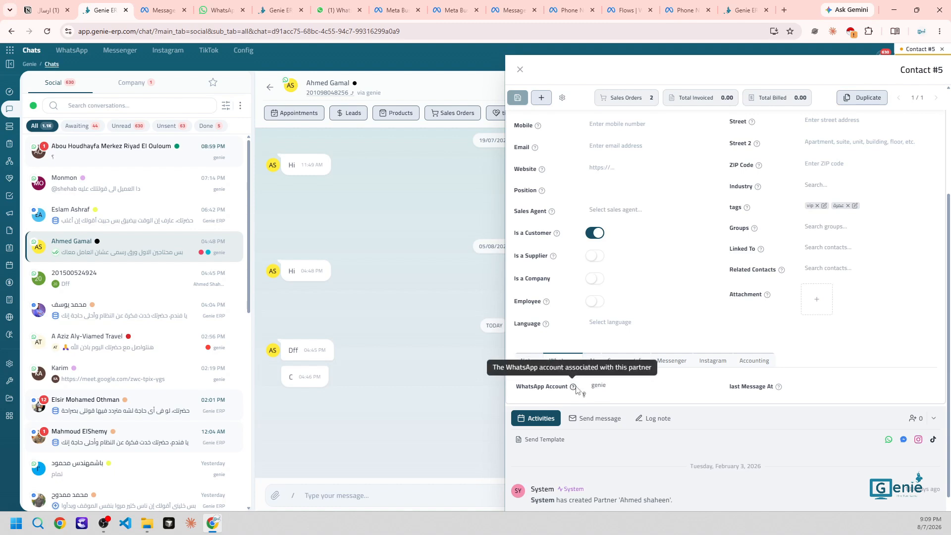
scroll(580, 385, "up", 3)
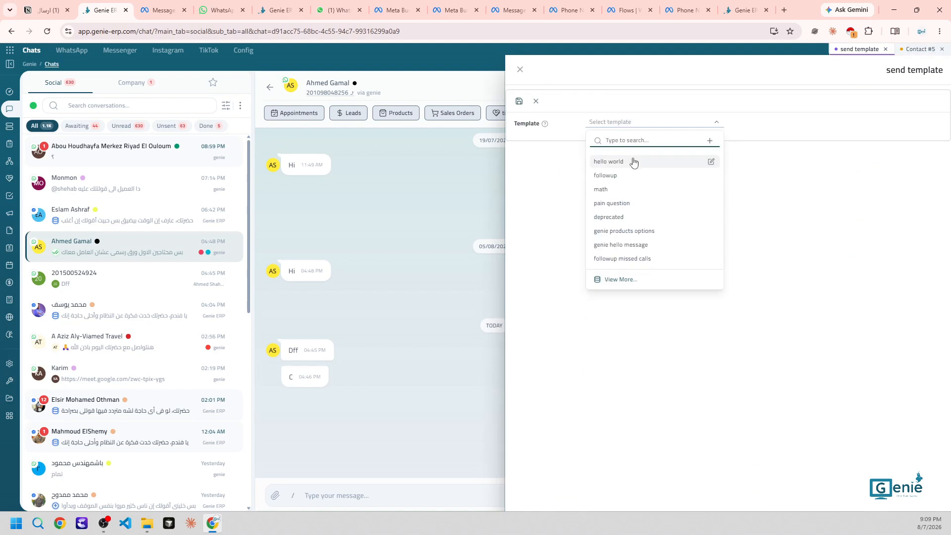
Send the 'hello world' template and verify the Hello World message in the contact's chat
left_click(630, 161)
left_click(521, 103)
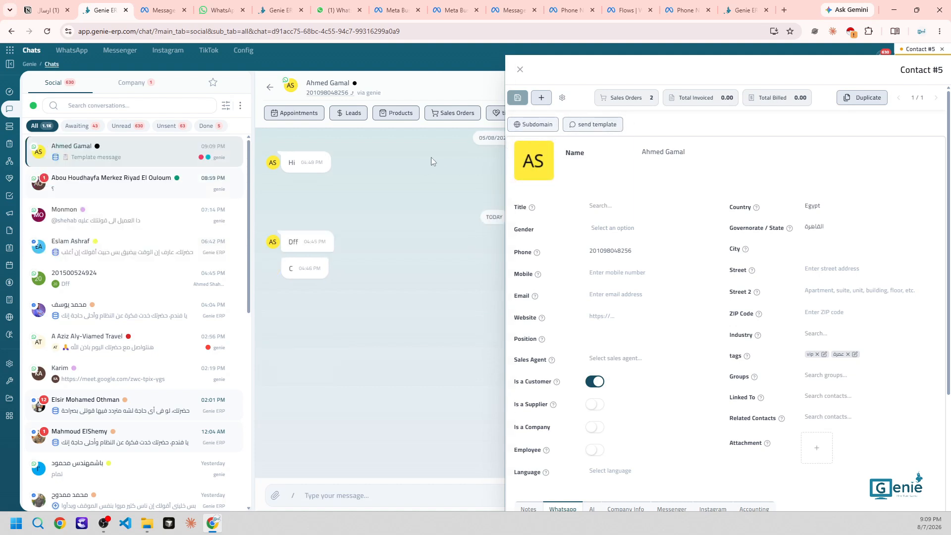
left_click(520, 69)
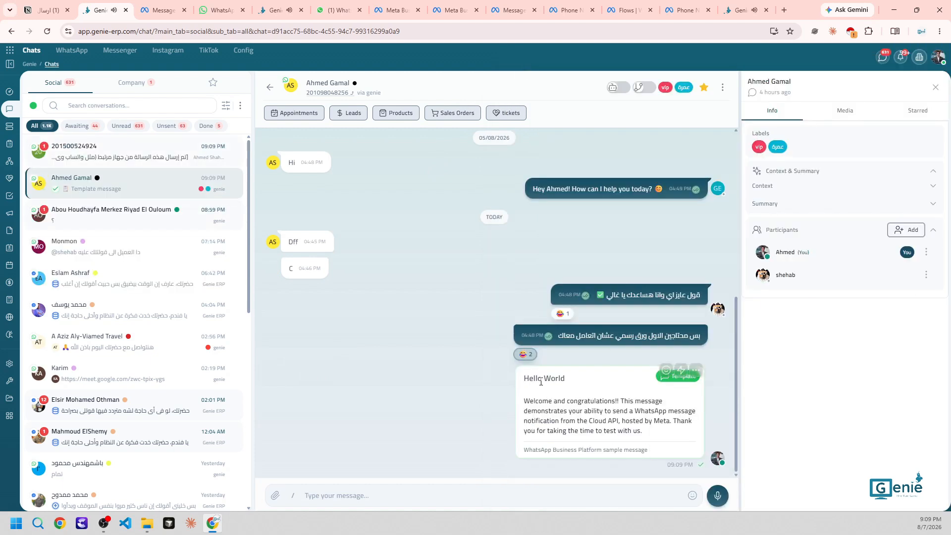
triple_click(563, 410)
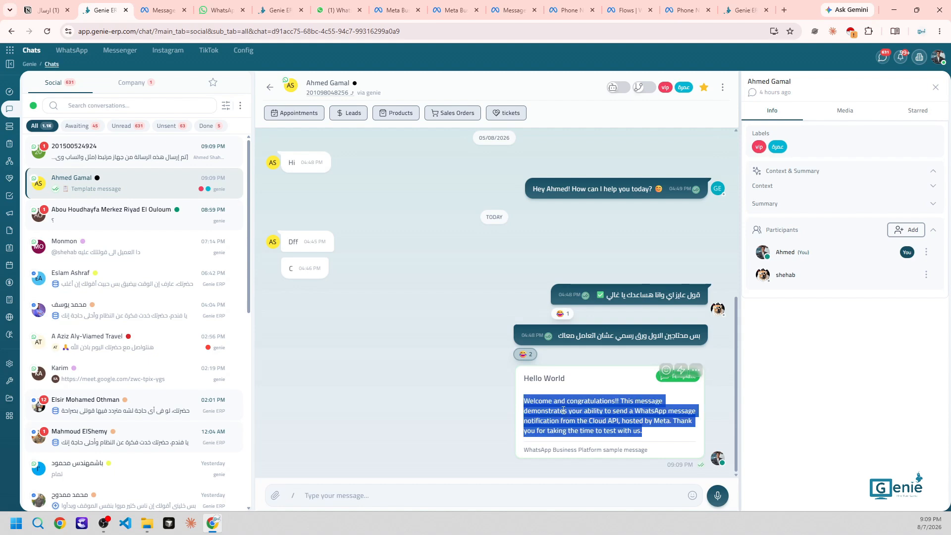
left_click(563, 410)
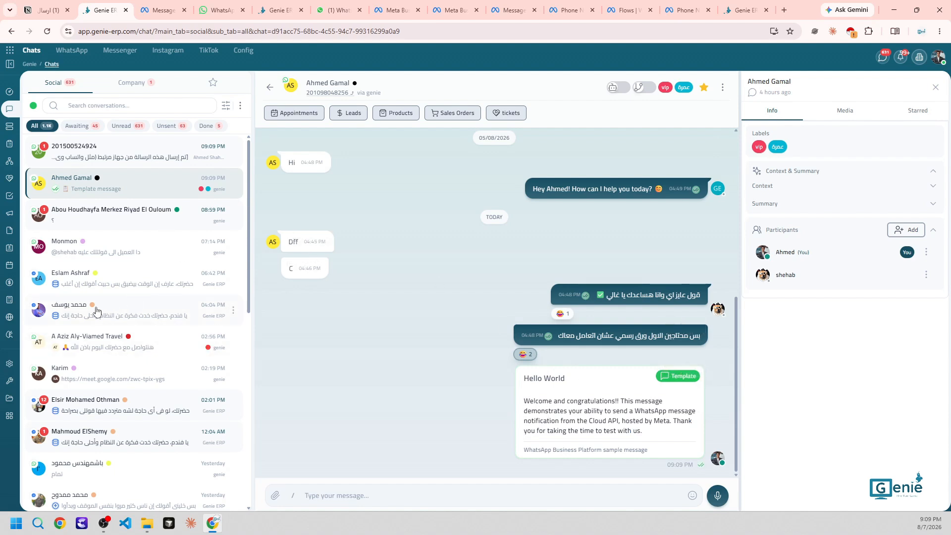
mouse_move(23, 201)
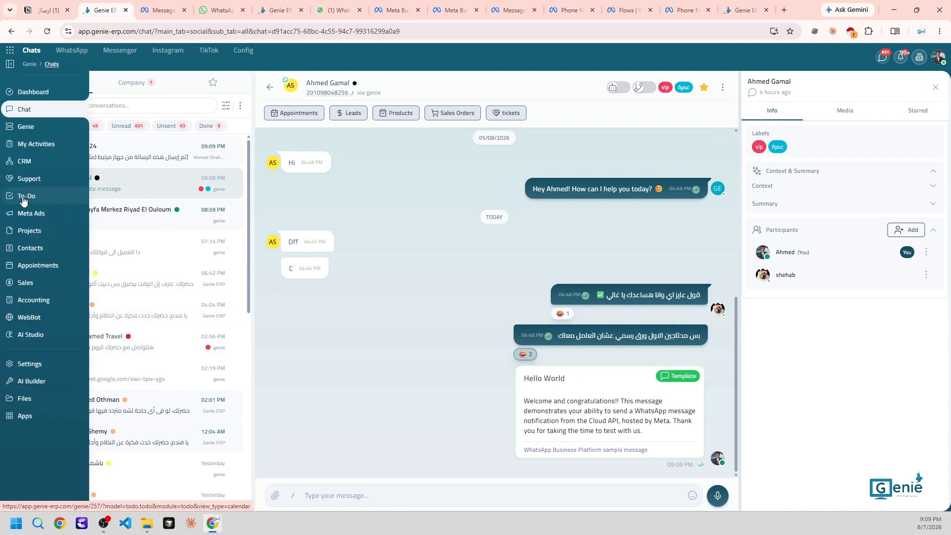
Start a new contact, entering name and phone and autofilling street and ZIP
left_click(27, 248)
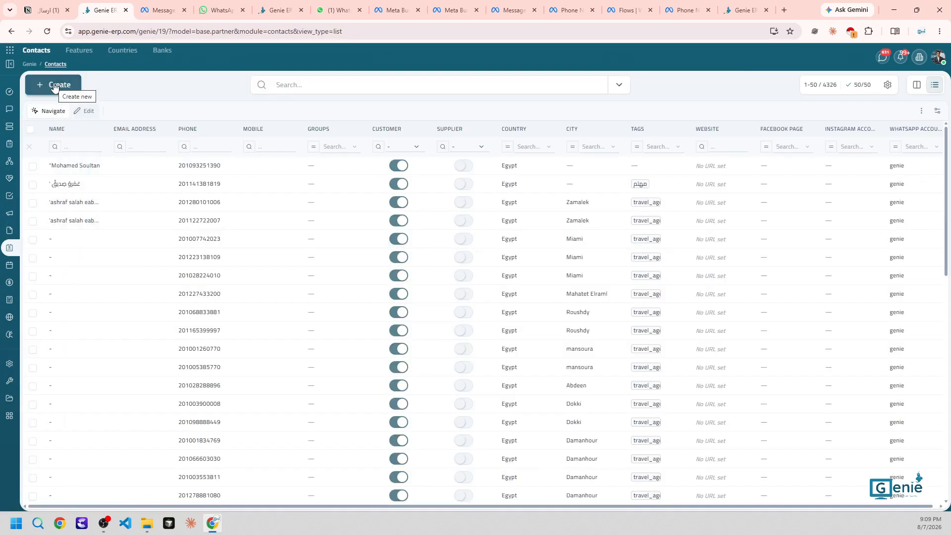
left_click(54, 86)
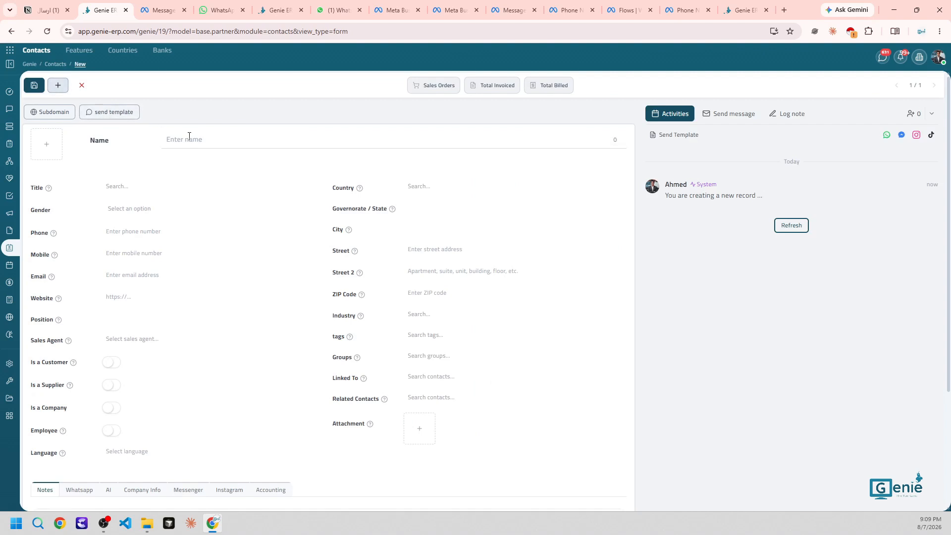
left_click(189, 136)
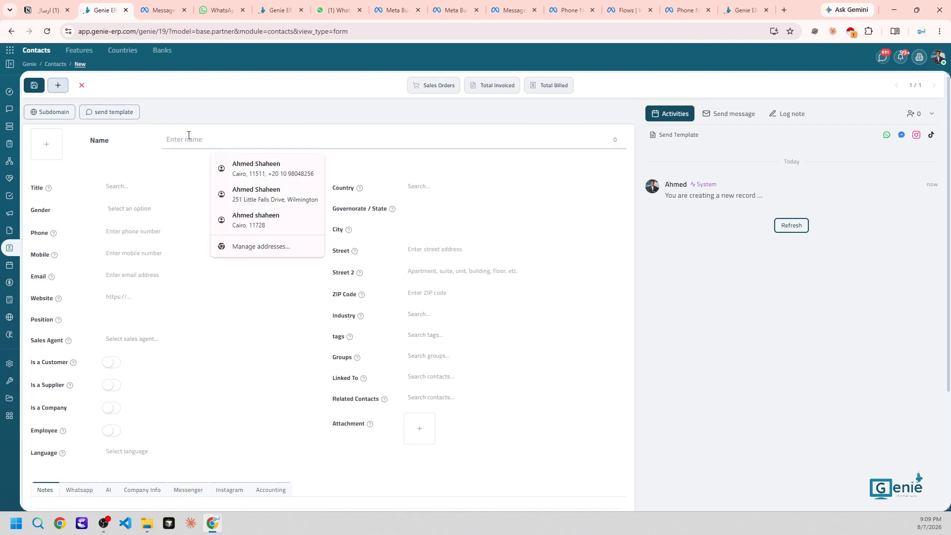
key("Escape")
type("ahmed")
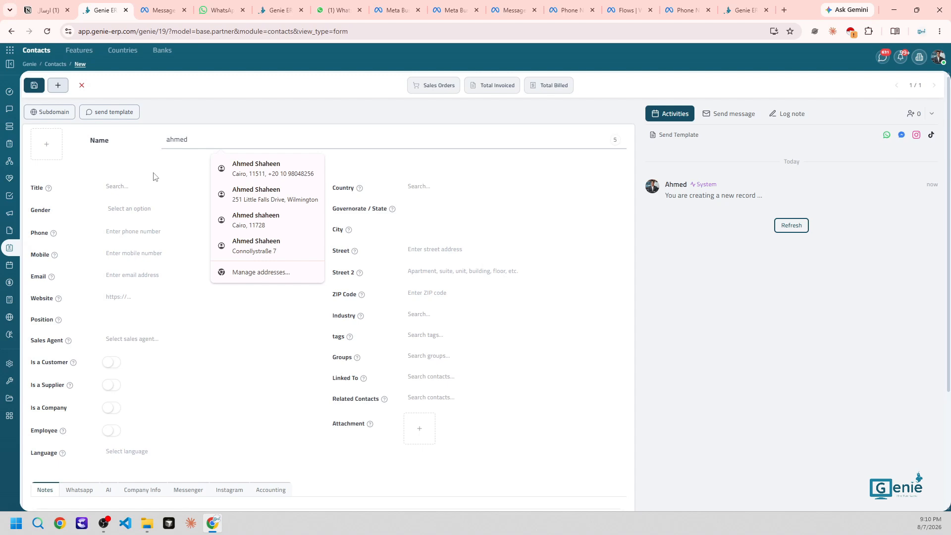
left_click(131, 229)
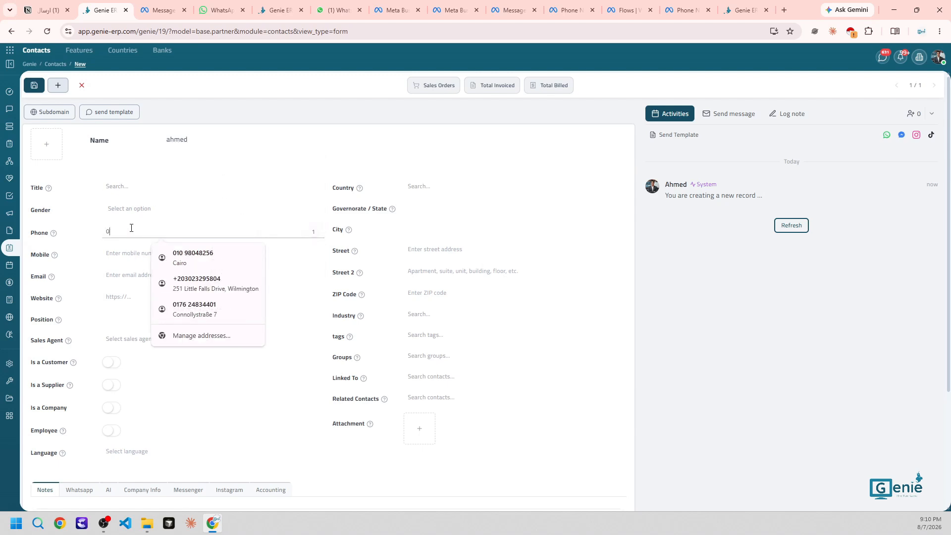
left_click(198, 283)
left_click_drag(190, 229, 110, 229)
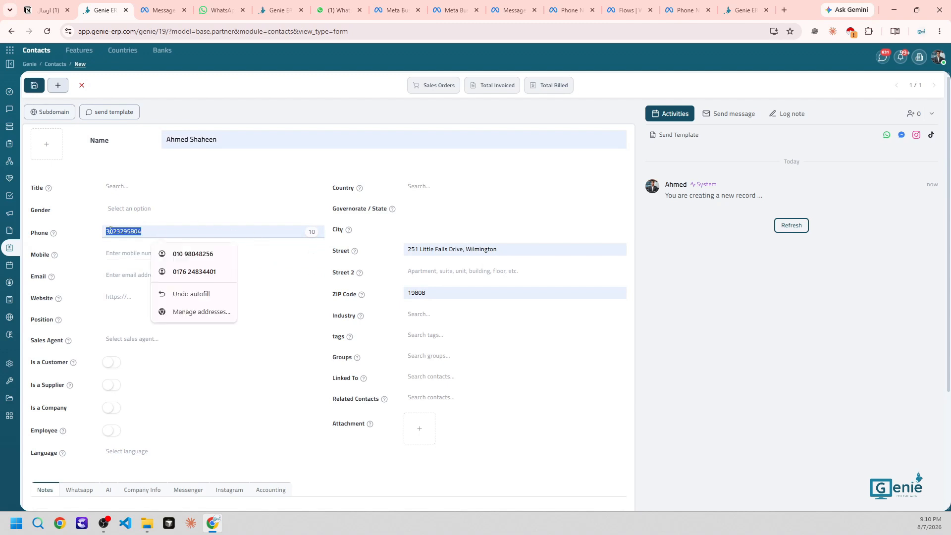
Set the new contact's WhatsApp Account to genie
scroll(127, 229, "down", 3)
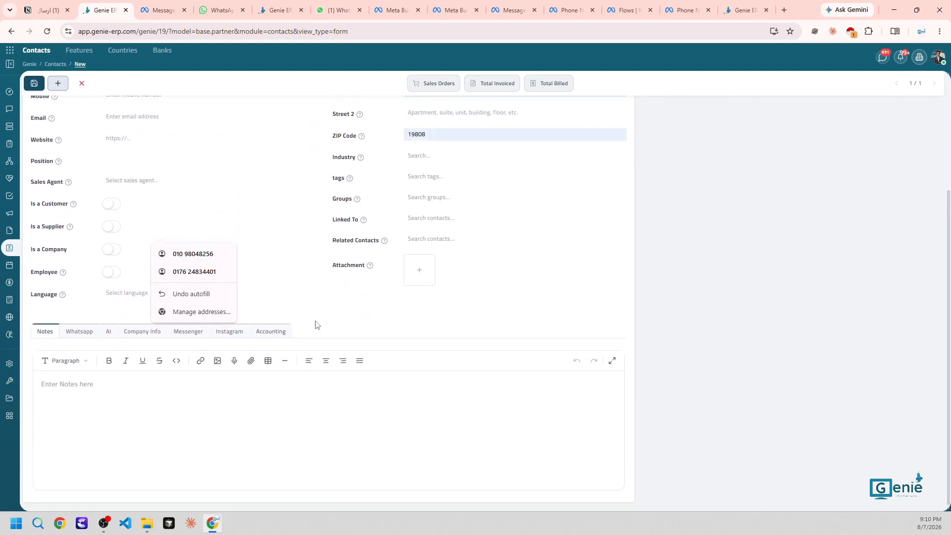
scroll(86, 330, "up", 3)
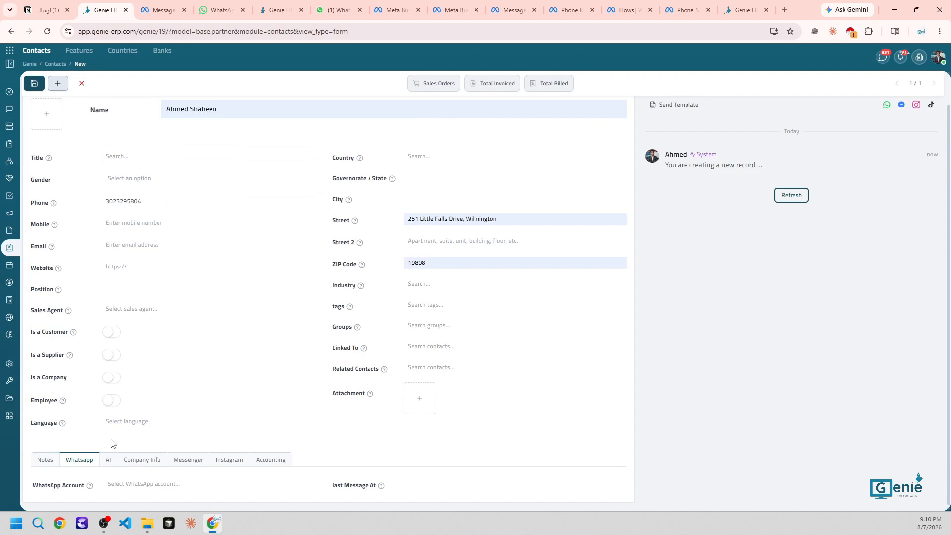
left_click(123, 485)
type("ge")
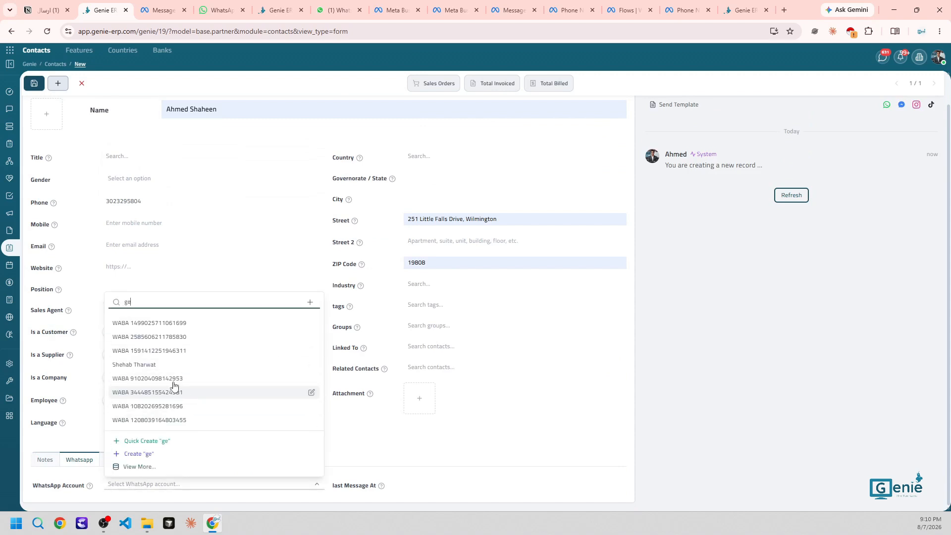
left_click(129, 419)
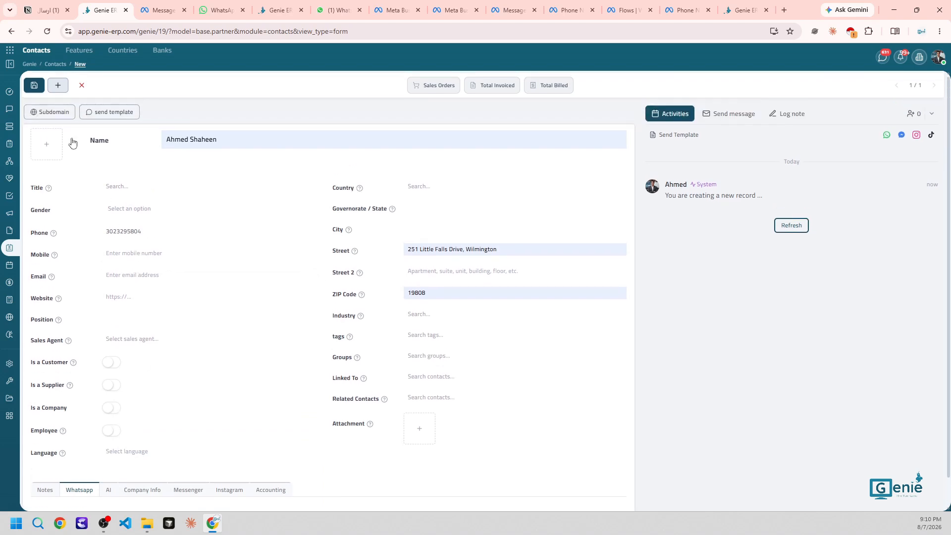
Save the new contact, start a send-template panel and open the chat inbox in a new tab
left_click(33, 87)
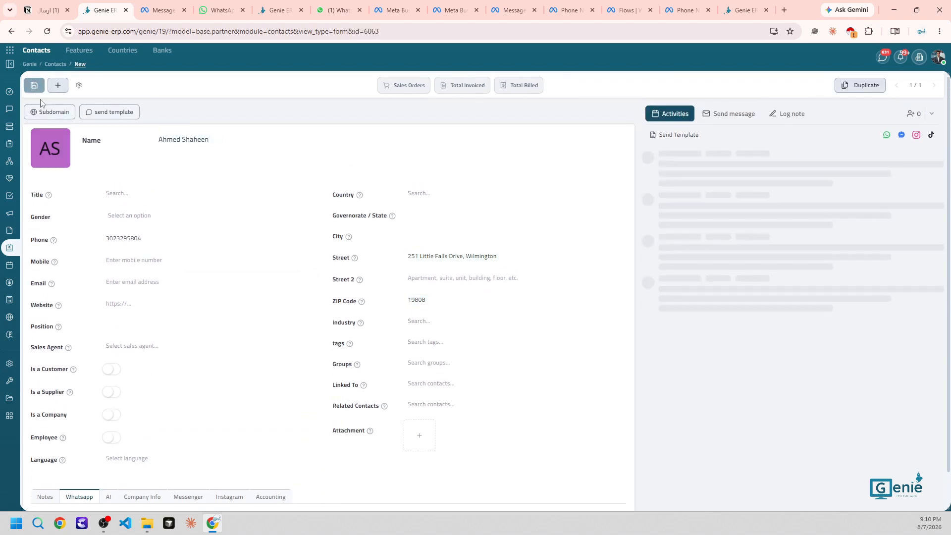
left_click(111, 114)
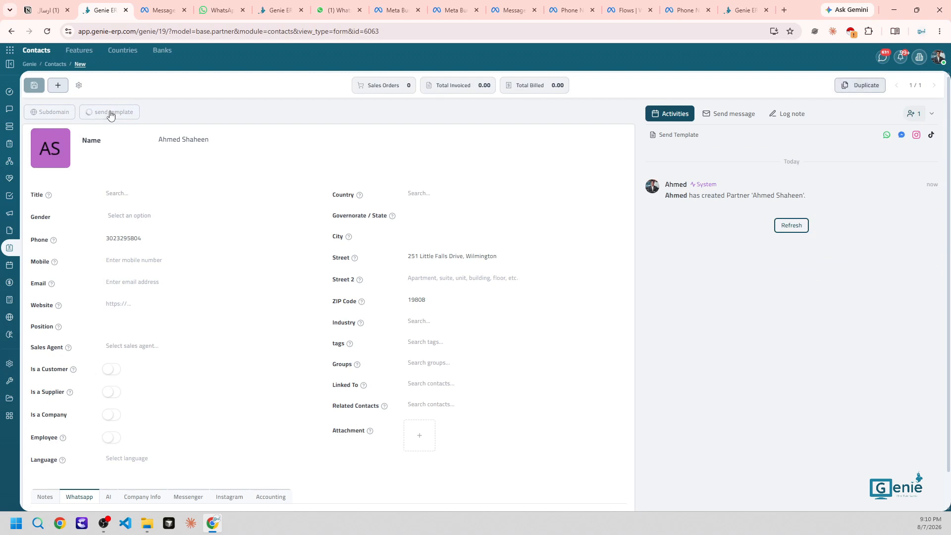
left_click(621, 122)
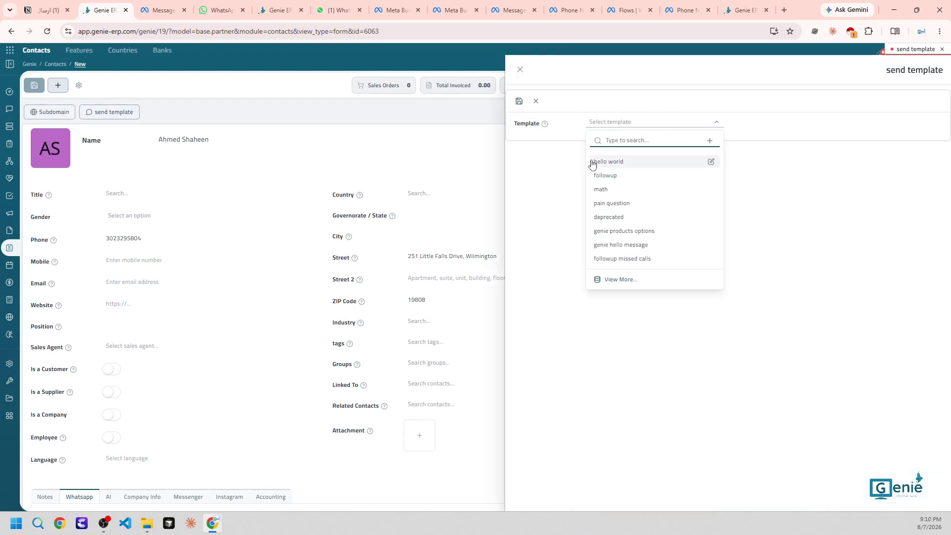
mouse_move(14, 113)
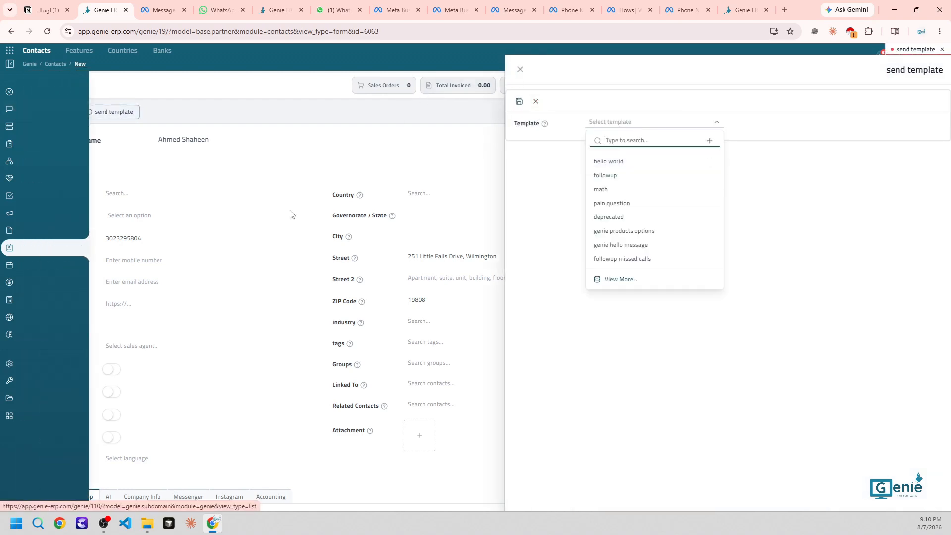
left_click(13, 114)
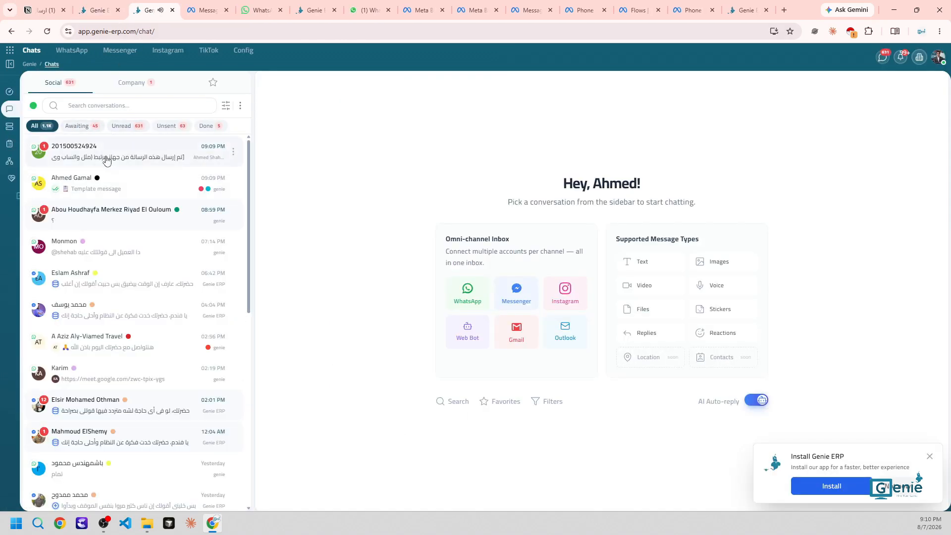
left_click(111, 10)
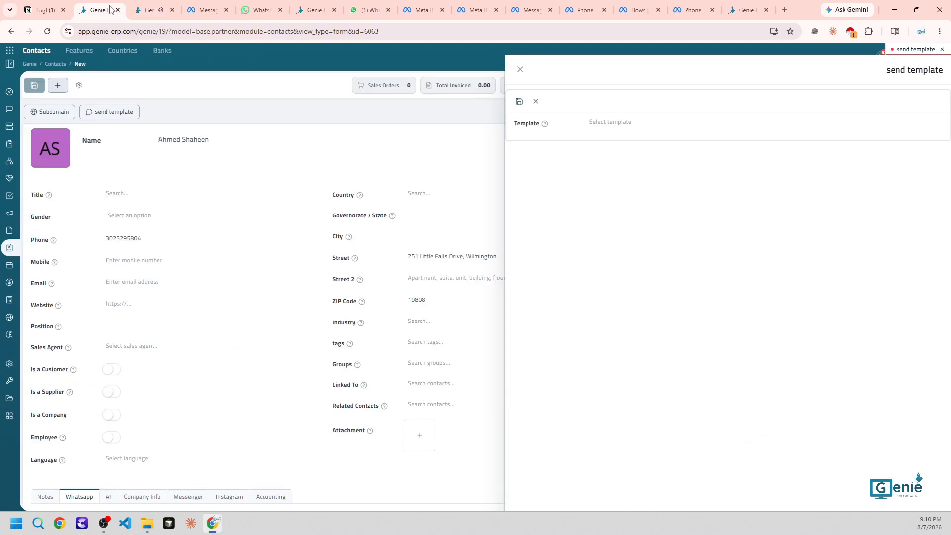
Delete the new contact and close the send-template panel, leaving all 4326 contacts listed
left_click(78, 87)
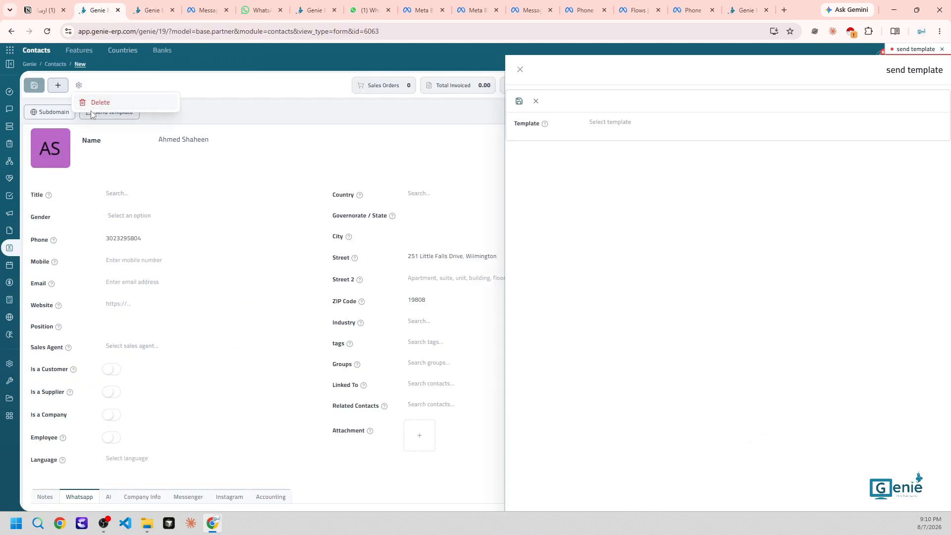
left_click(105, 101)
left_click(576, 222)
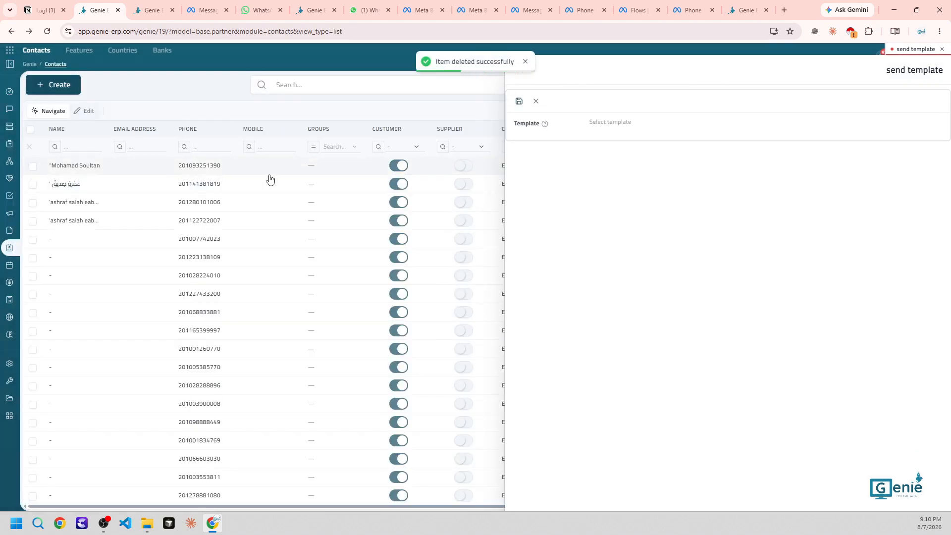
left_click(485, 107)
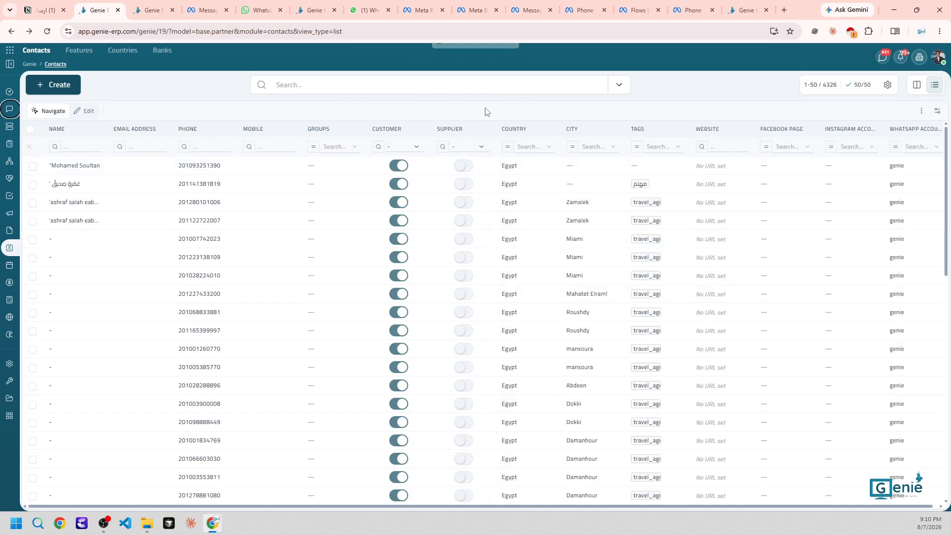
Highlight the group-messaging lines 'ارسال رسالة جماعية' and 'العملاء موجودين علي المنصة' in Notion
left_click(53, 10)
left_click(484, 278)
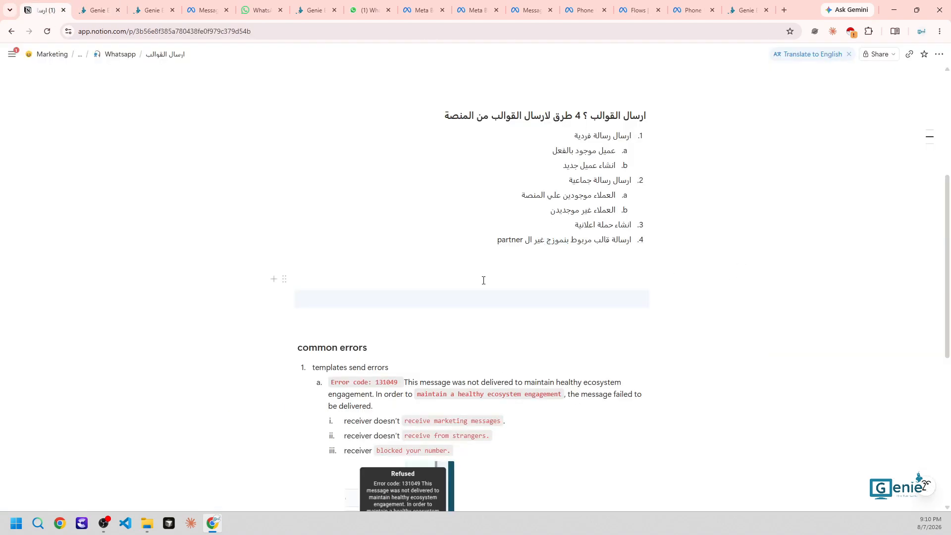
triple_click(594, 179)
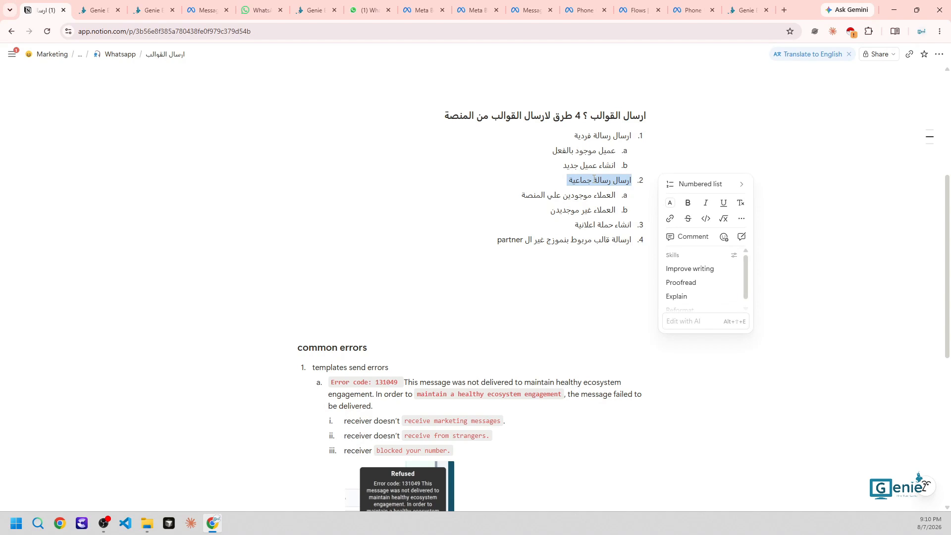
triple_click(586, 195)
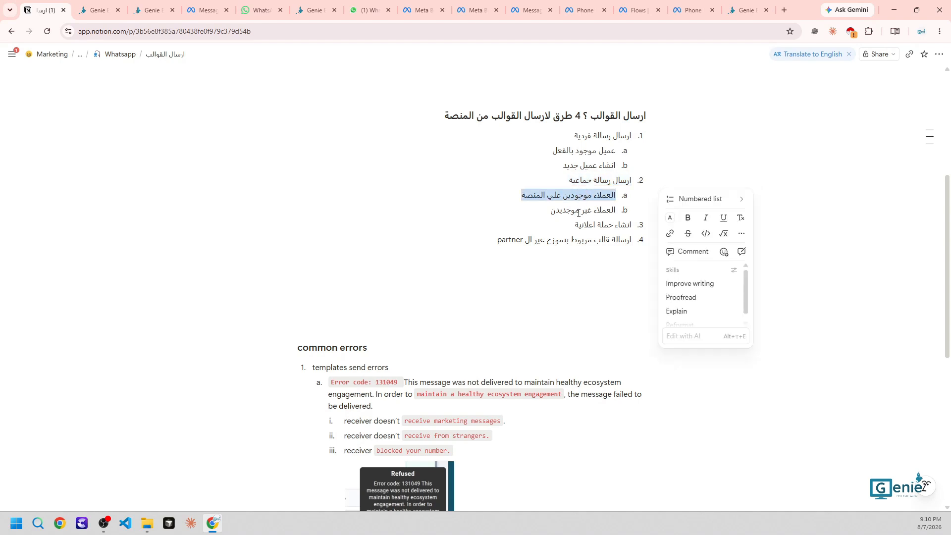
left_click(578, 213)
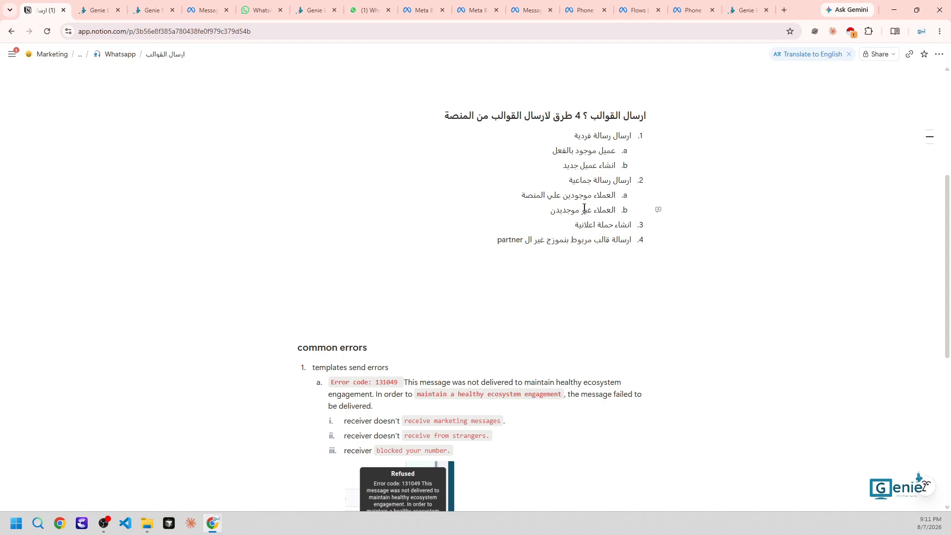
left_click(95, 10)
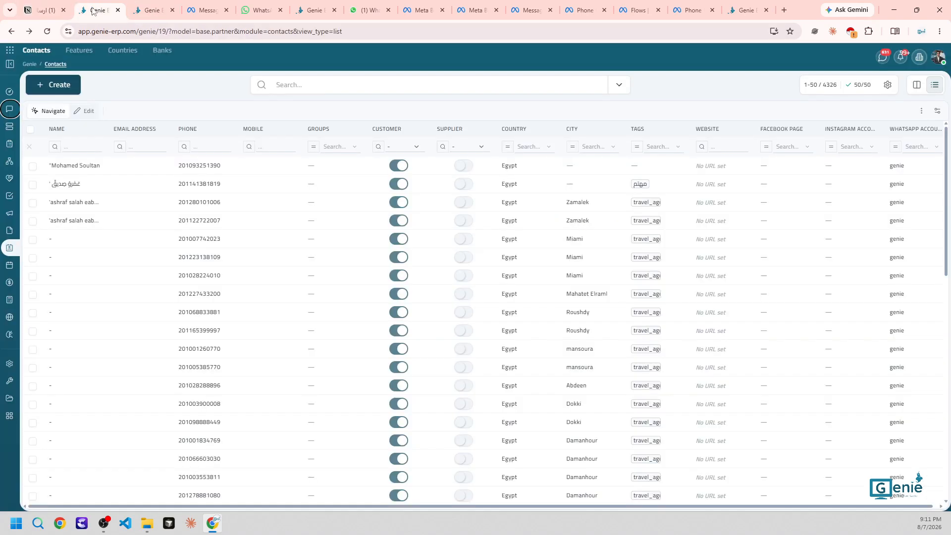
left_click(162, 50)
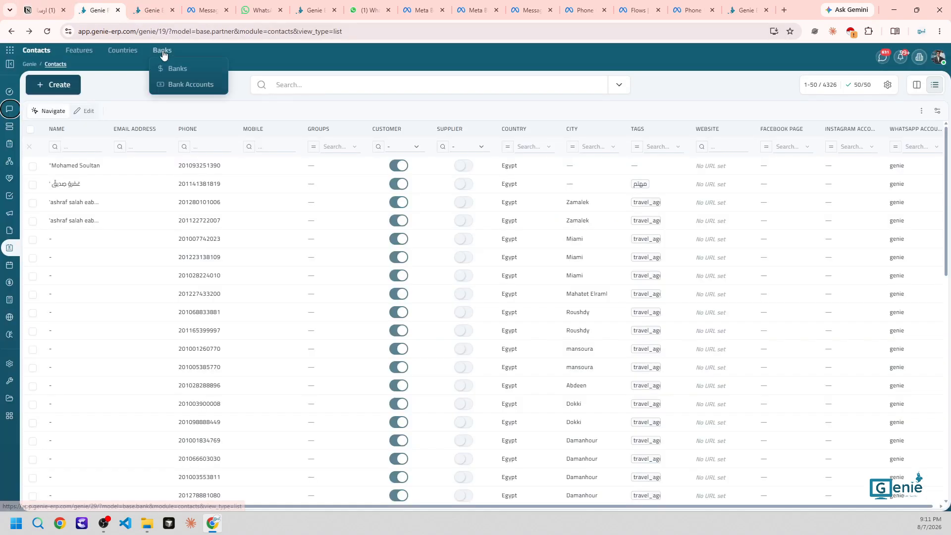
left_click(63, 146)
left_click(130, 146)
left_click(203, 146)
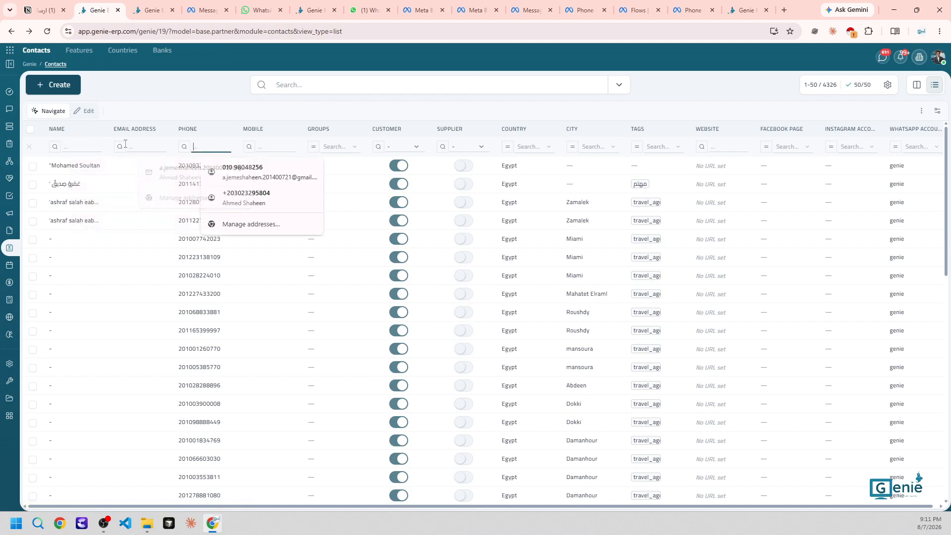
left_click(79, 146)
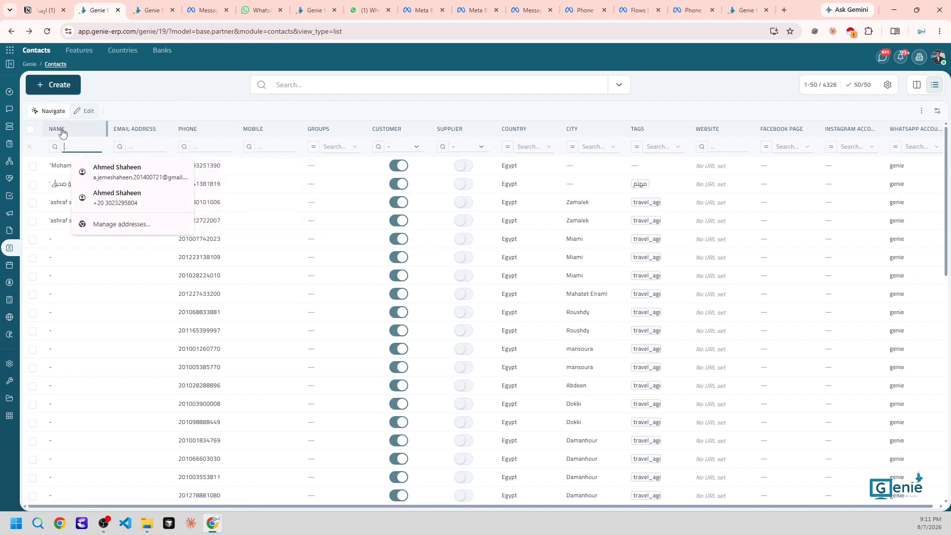
type("ah")
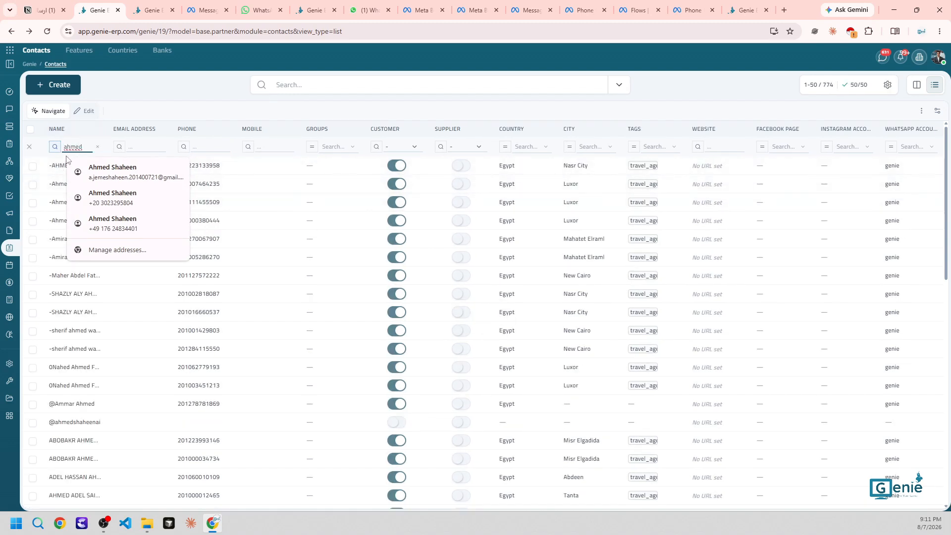
left_click(113, 172)
double_click(154, 147)
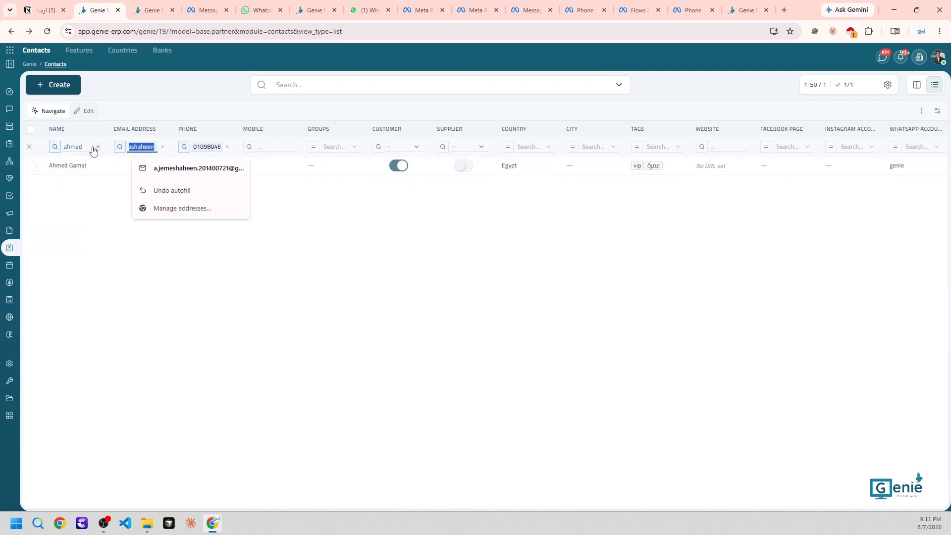
left_click(170, 152)
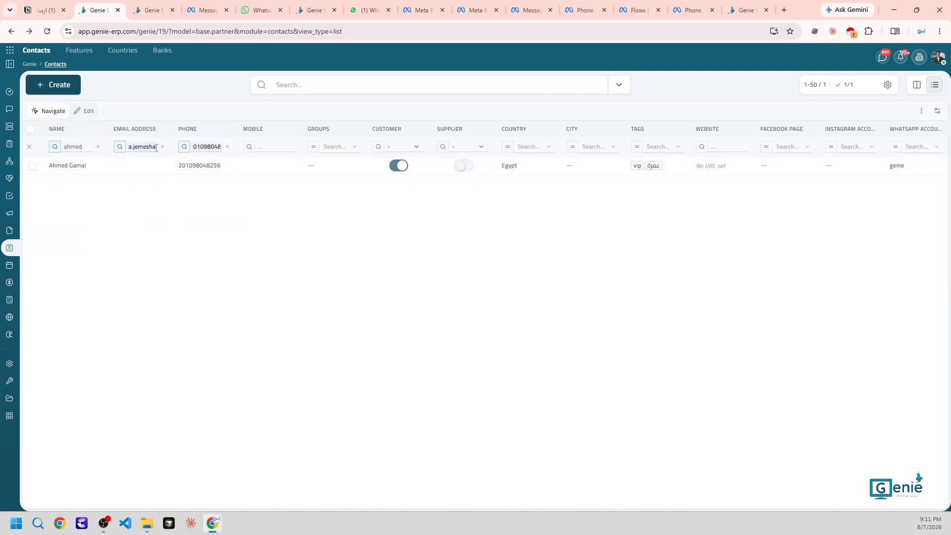
double_click(157, 147)
left_click_drag(156, 147, 156, 147)
key("BackSpace")
left_click(206, 149)
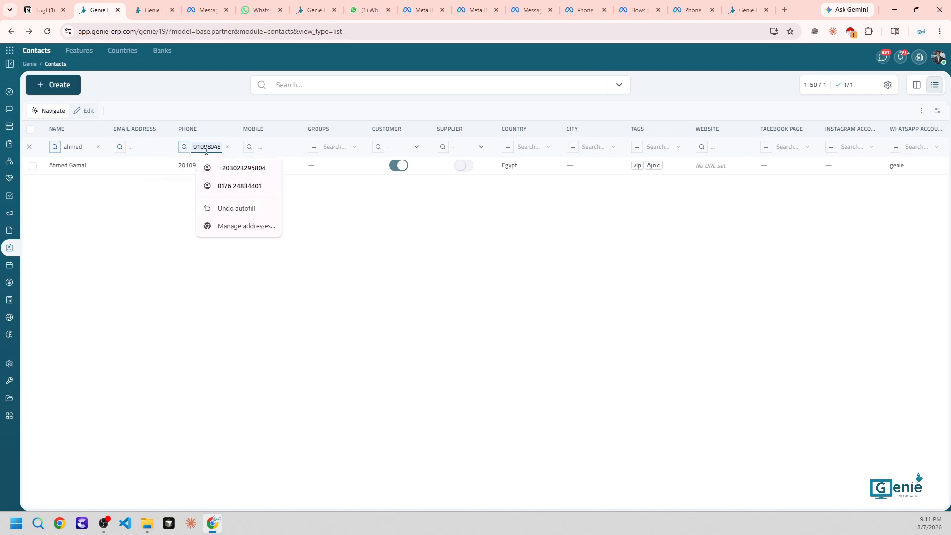
double_click(206, 149)
key("BackSpace")
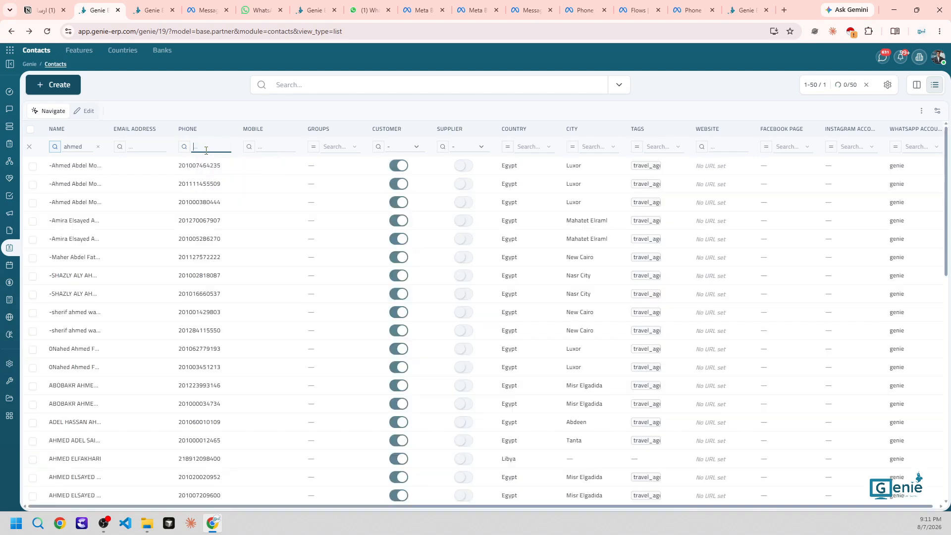
left_click(92, 146)
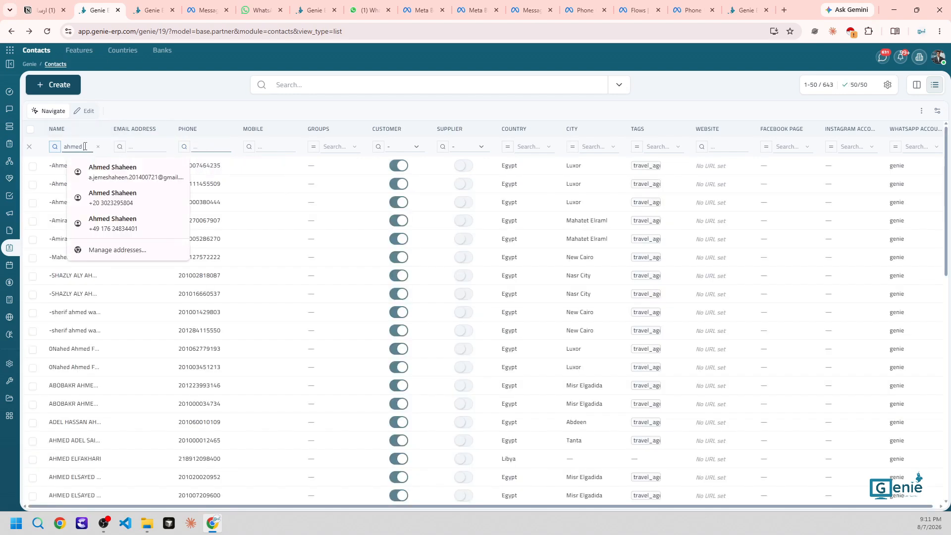
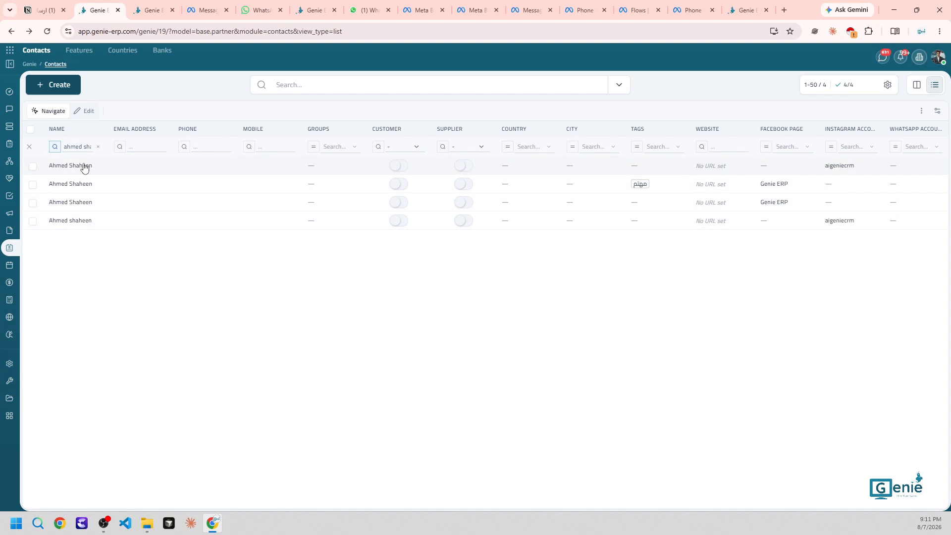
left_click(99, 147)
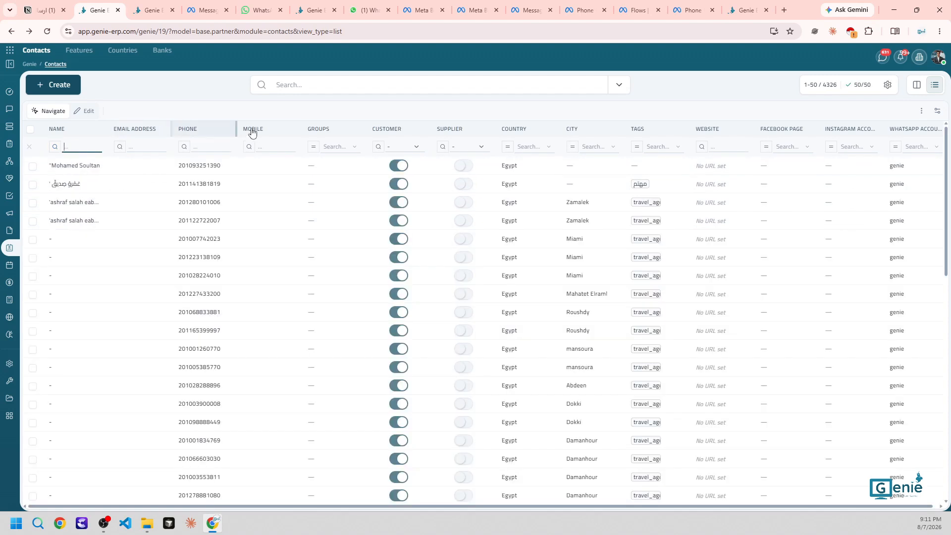
left_click(209, 146)
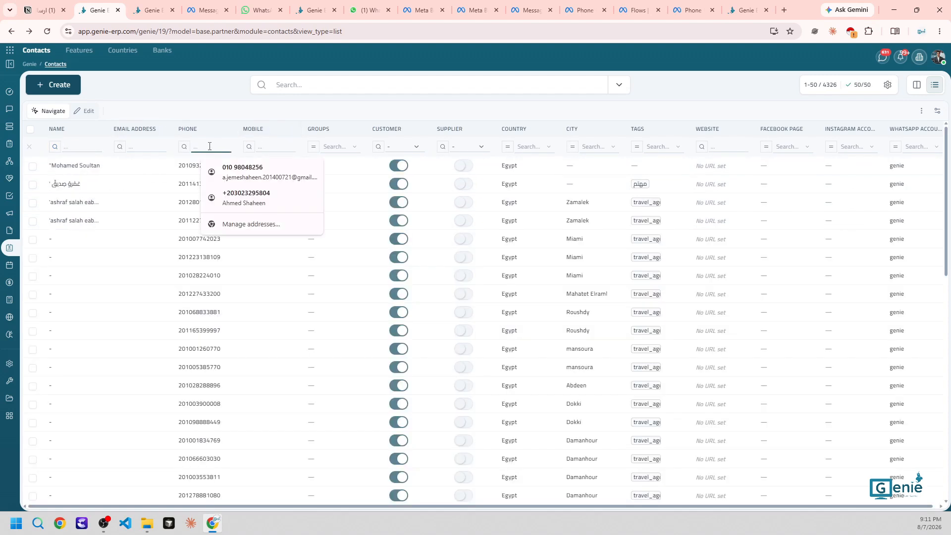
type("01098")
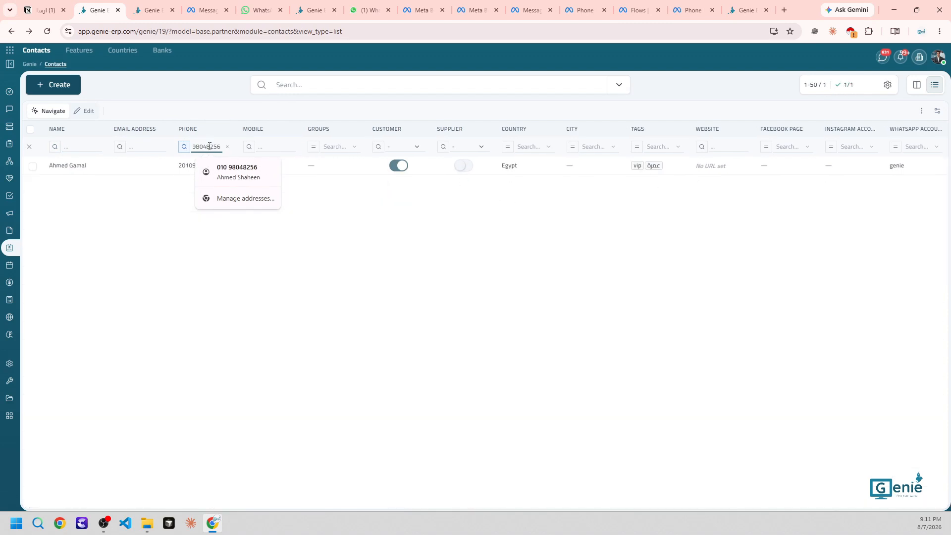
left_click(168, 284)
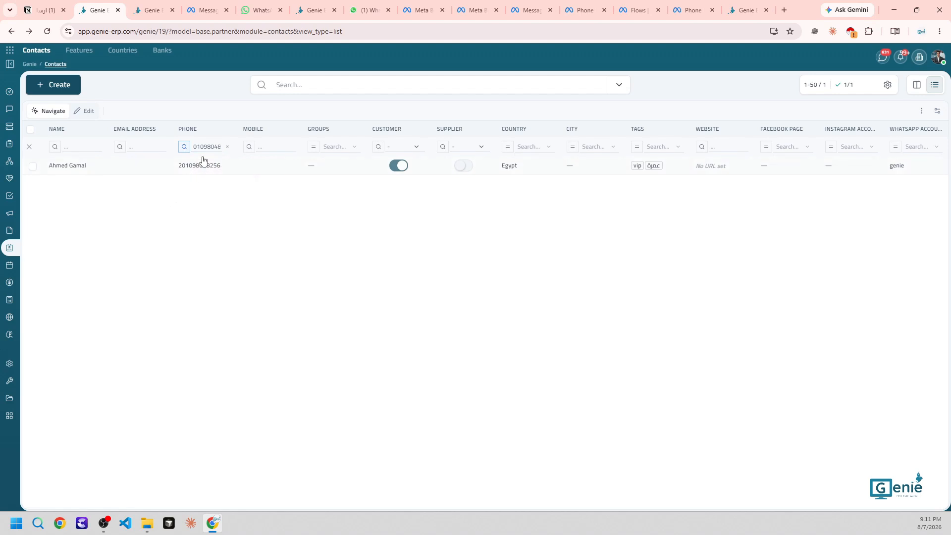
double_click(214, 146)
key("BackSpace")
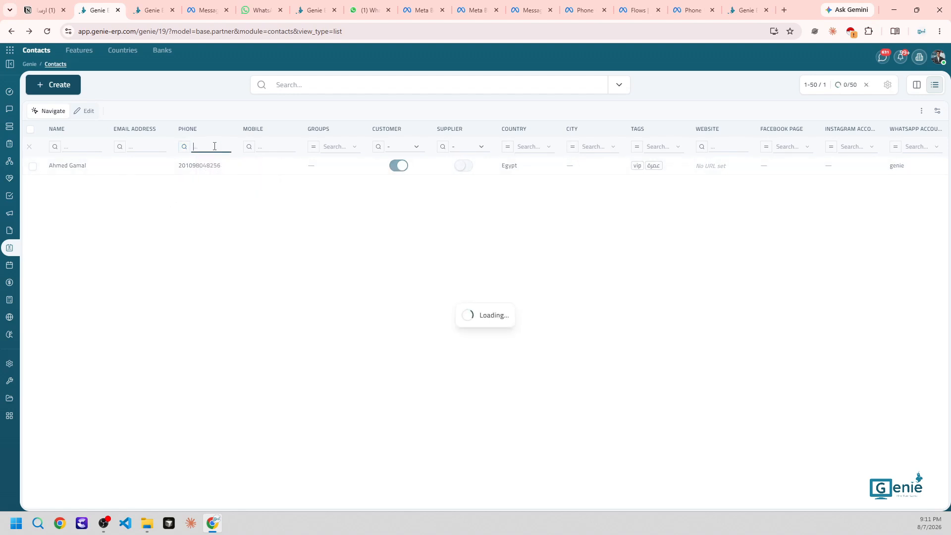
Preview the Groups, Customer, Country and City filter options, then open the Tags filter list
left_click(280, 148)
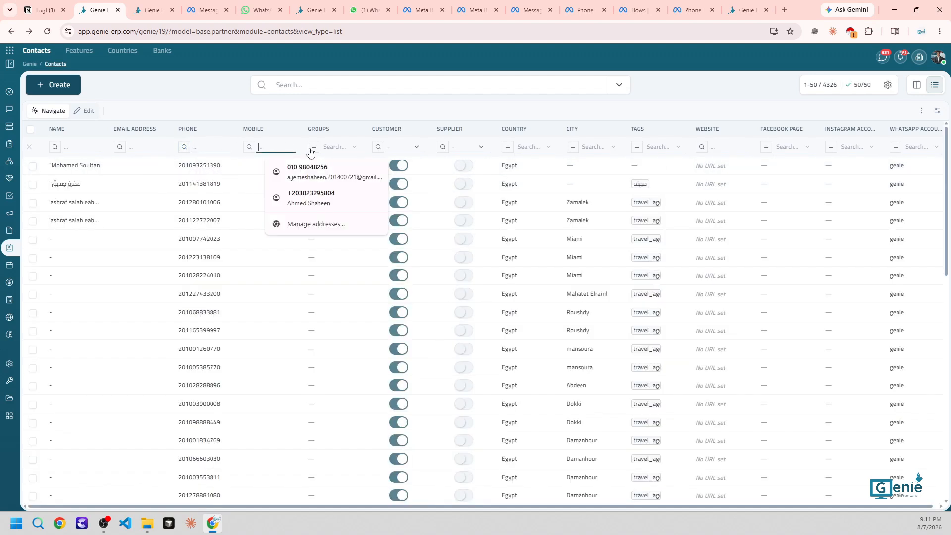
left_click(333, 148)
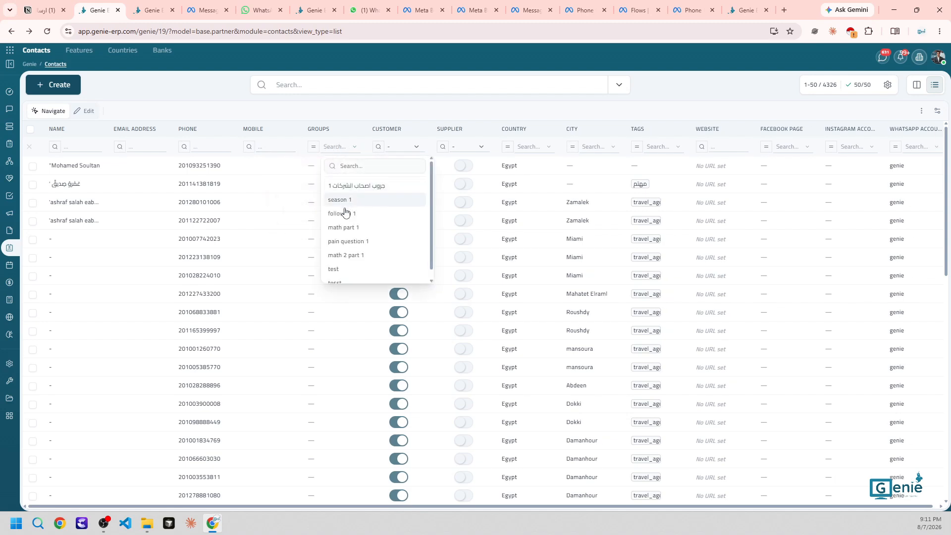
left_click(392, 108)
left_click(403, 149)
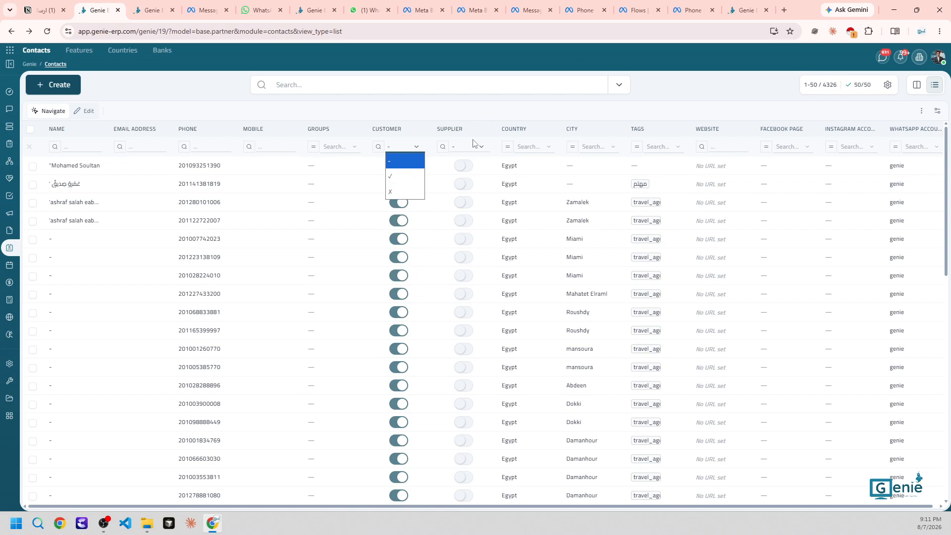
left_click(534, 147)
left_click(535, 148)
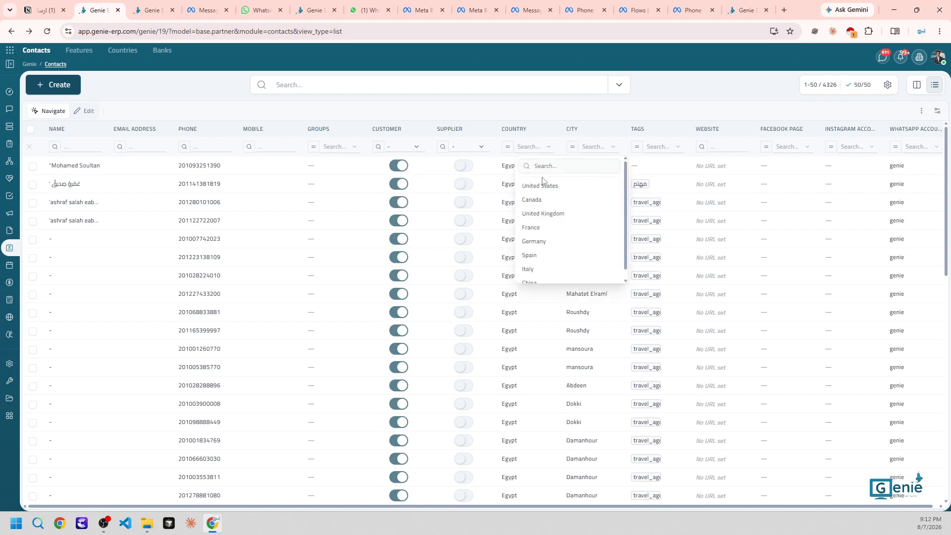
left_click(594, 148)
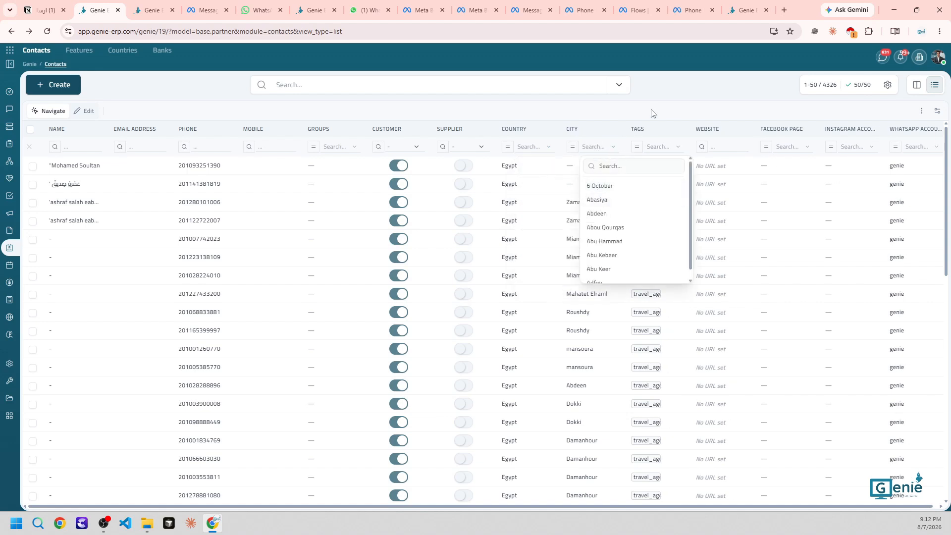
left_click(660, 153)
left_click(661, 154)
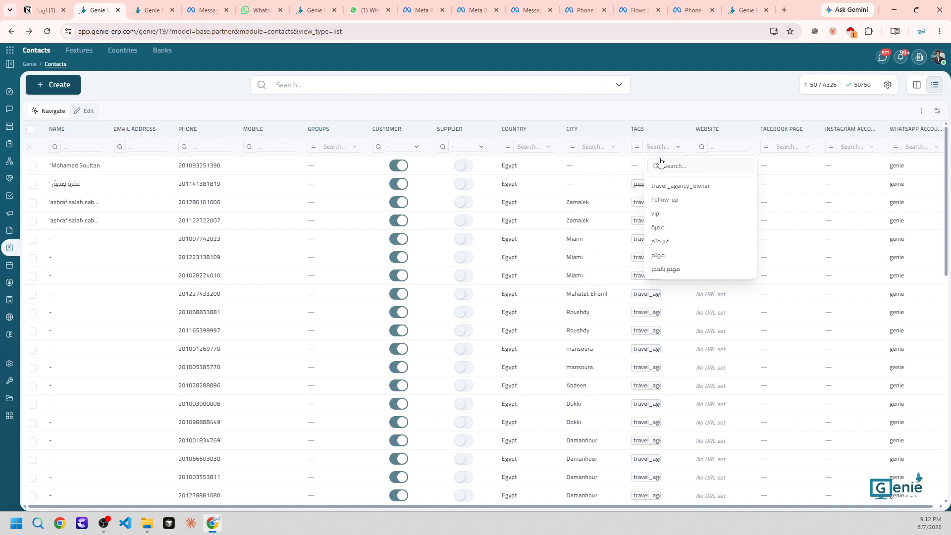
left_click(666, 256)
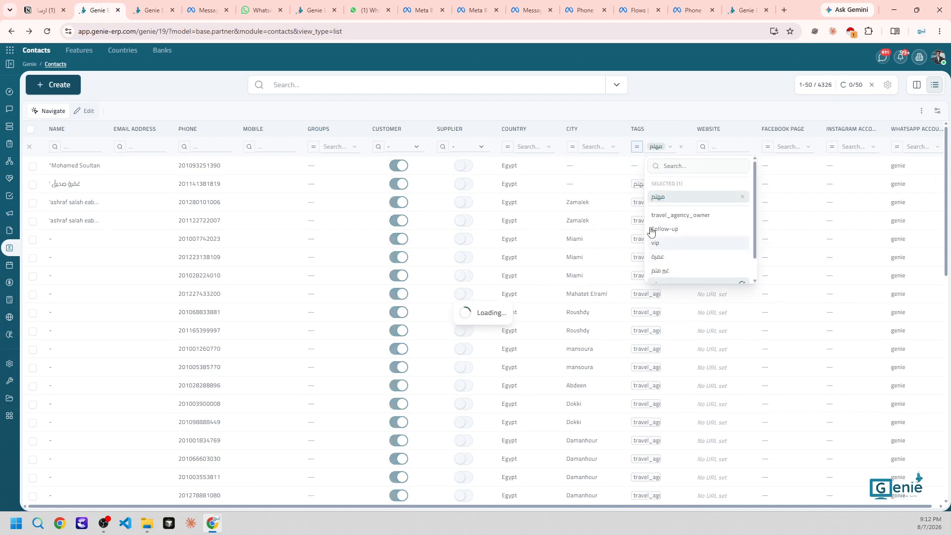
left_click(591, 113)
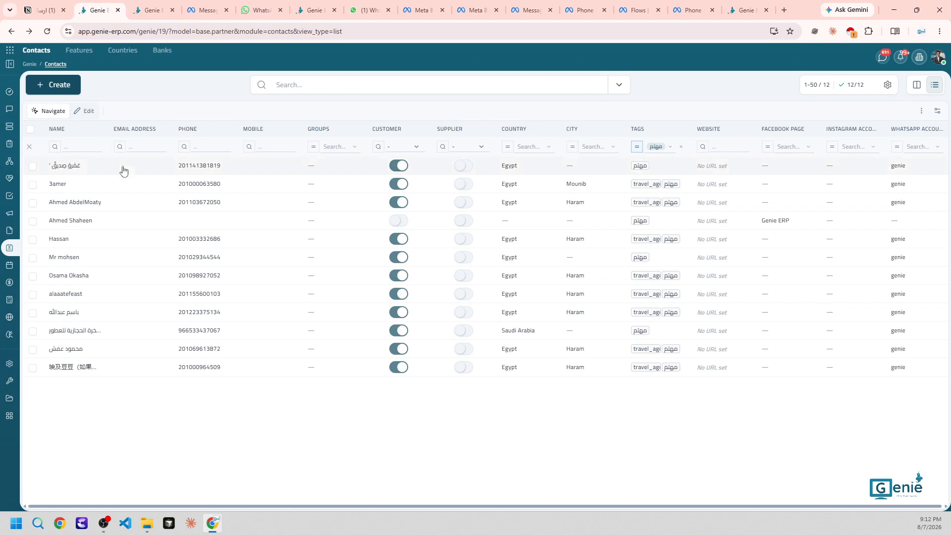
left_click(30, 130)
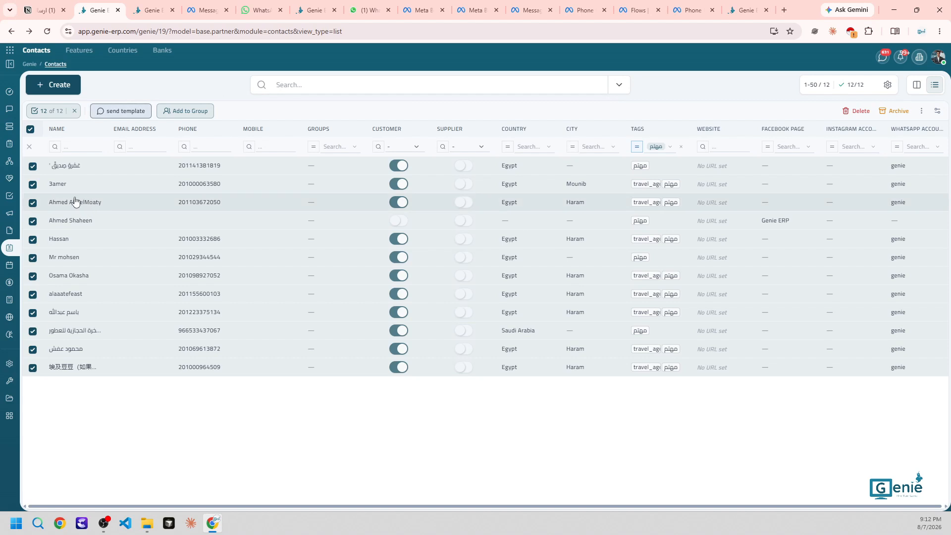
left_click(29, 130)
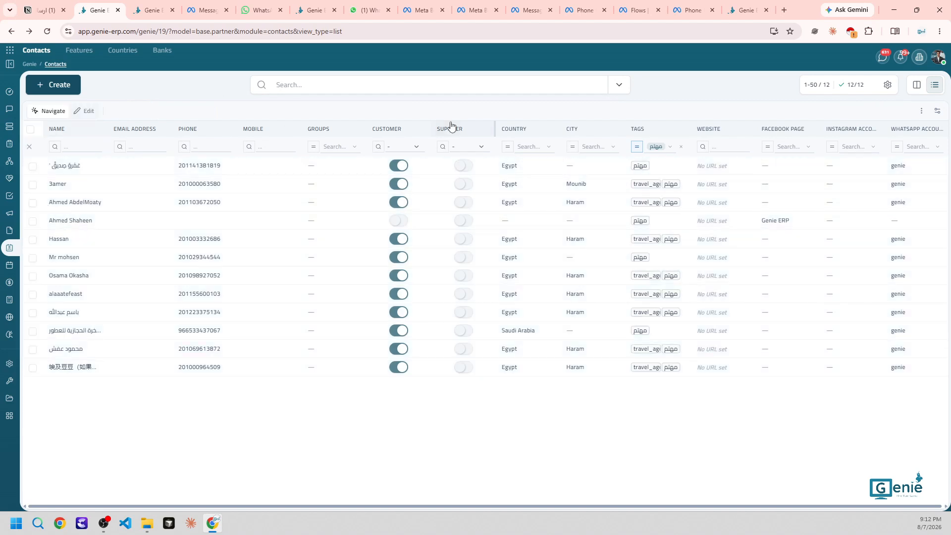
Clear the Tags filter and select every contact on the first page
left_click(678, 148)
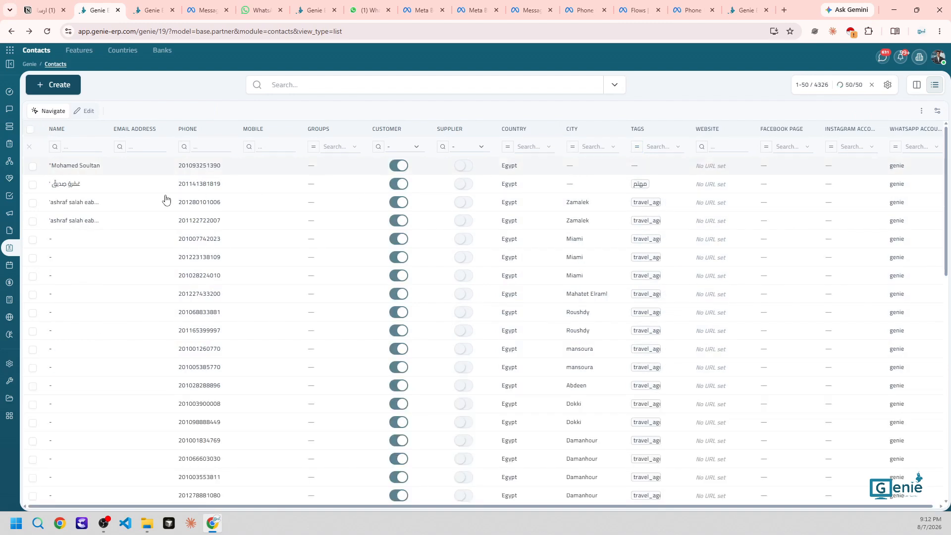
left_click(32, 167)
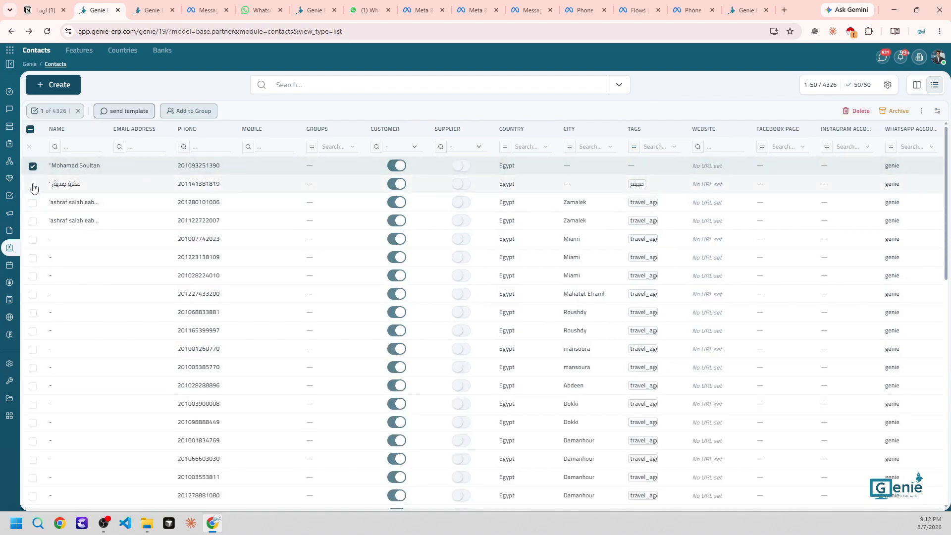
left_click(33, 185)
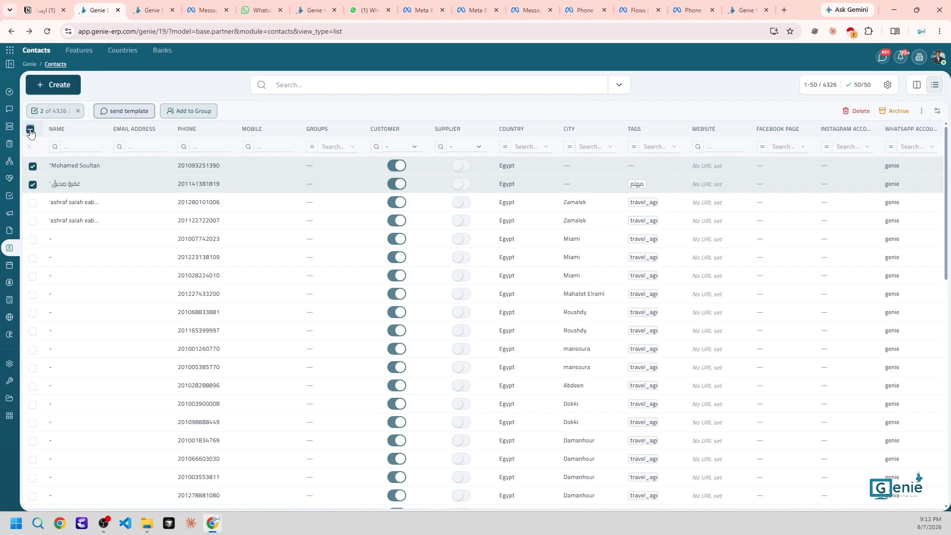
left_click(30, 130)
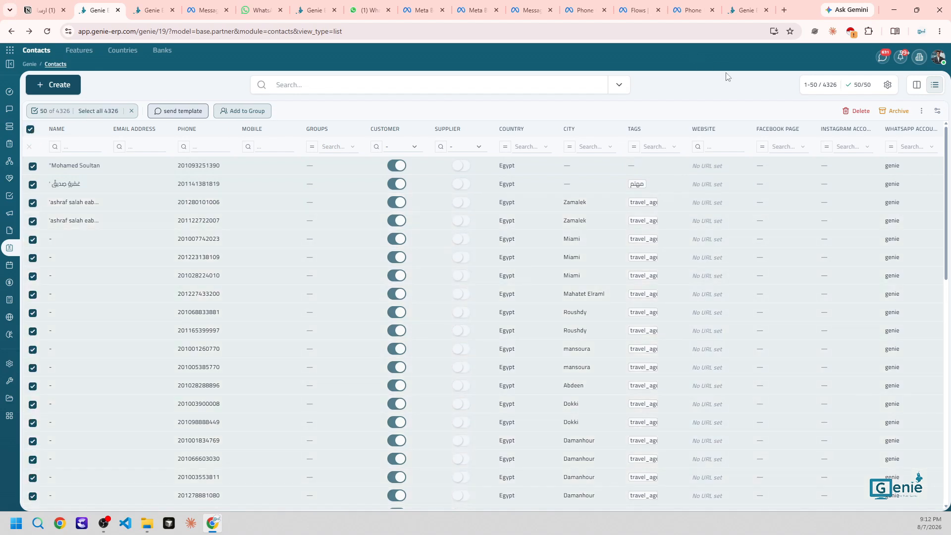
Pick the hello world template in the send template panel, then close the panel
left_click(183, 111)
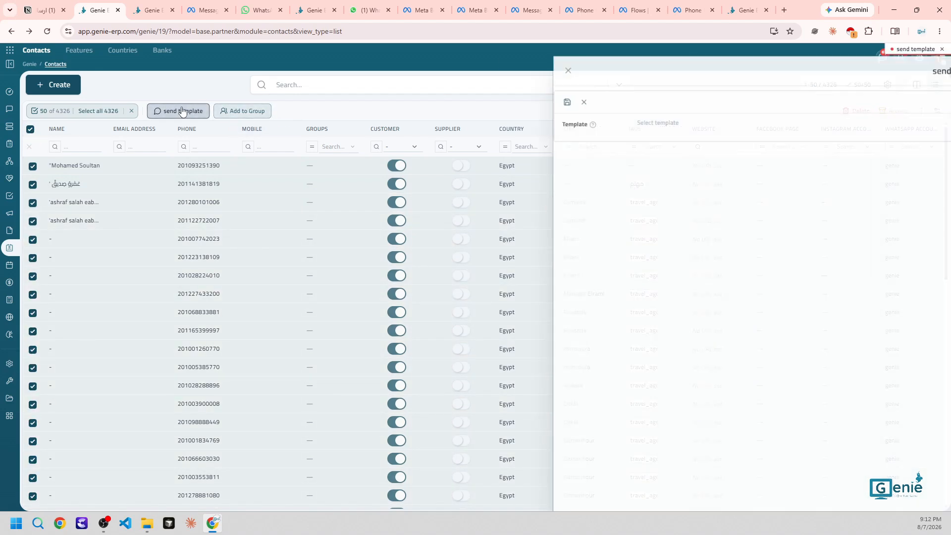
left_click(639, 122)
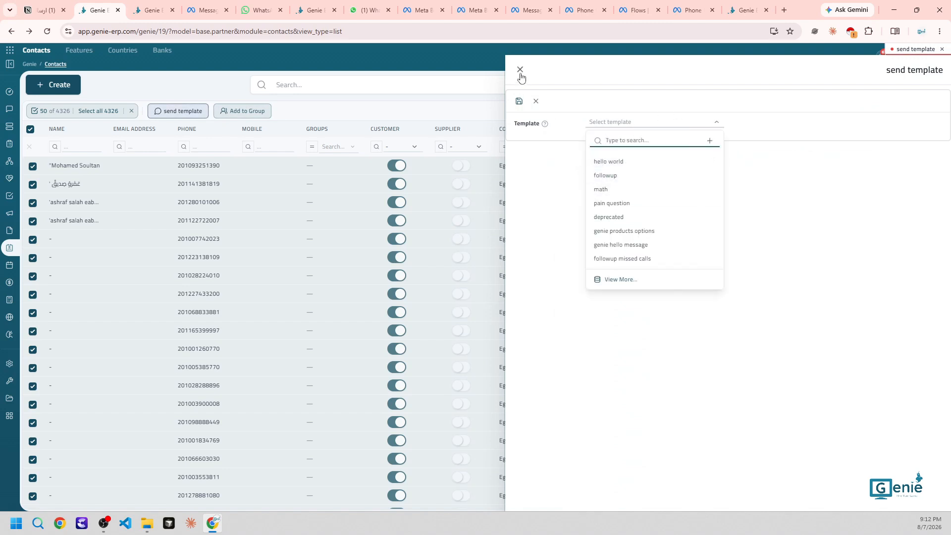
left_click(626, 161)
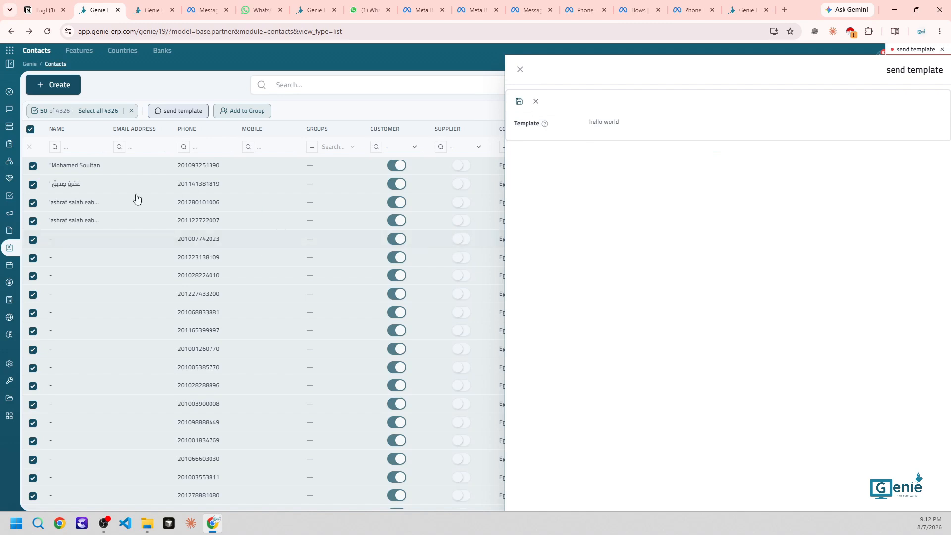
key("Escape")
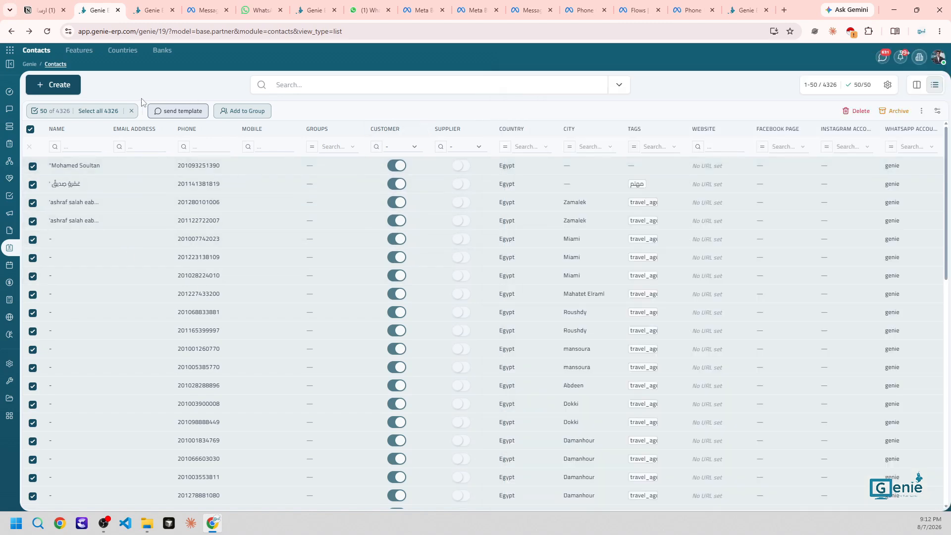
Set the contacts list range to 1–250 and load those records
left_click(131, 111)
left_click(775, 87)
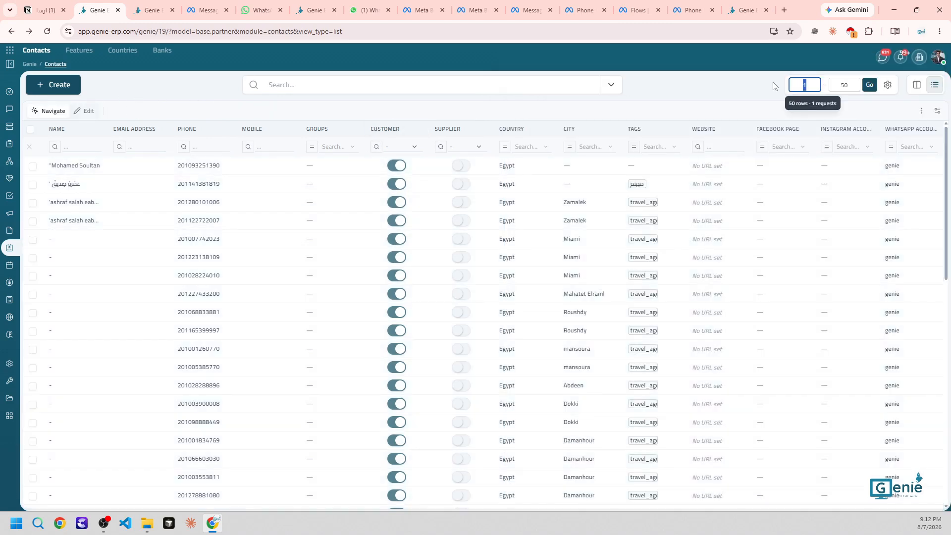
left_click(727, 95)
left_click(887, 84)
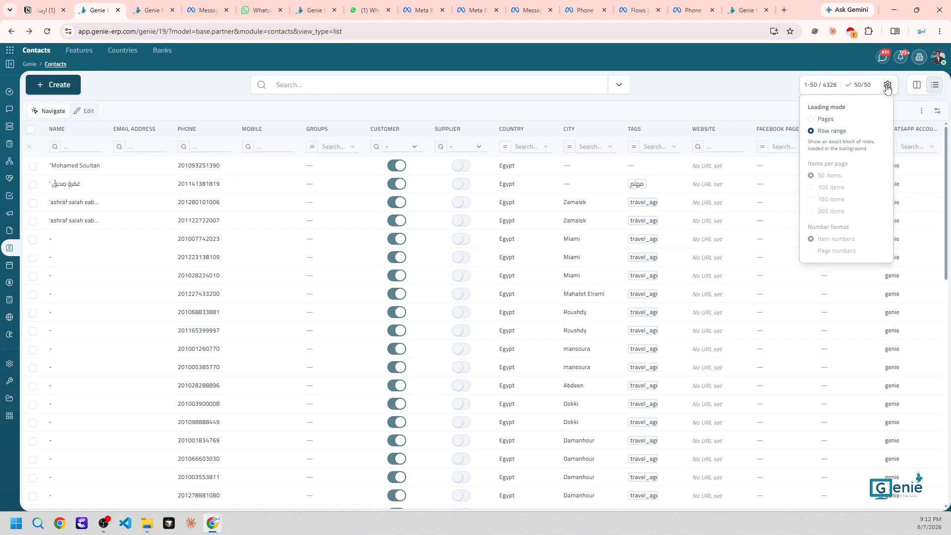
left_click(810, 88)
left_click(841, 84)
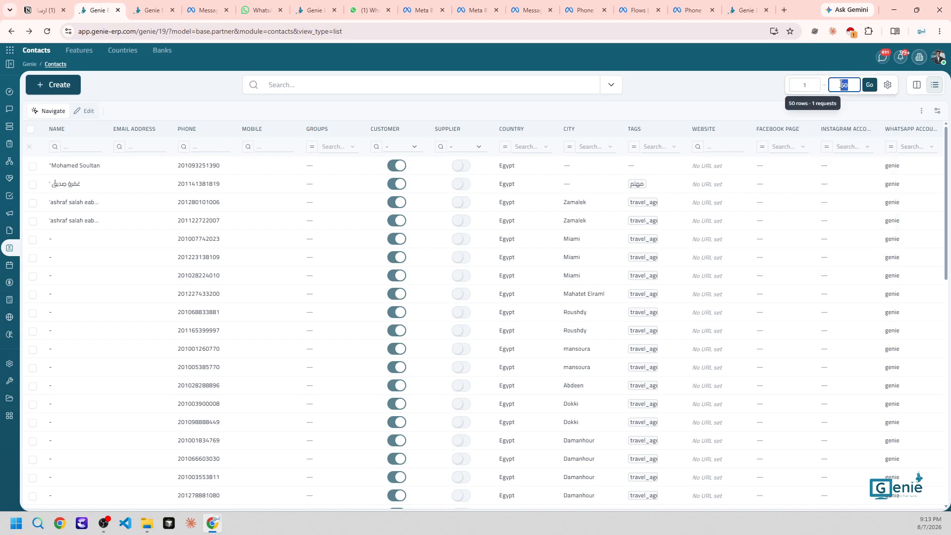
type("250")
key("Escape")
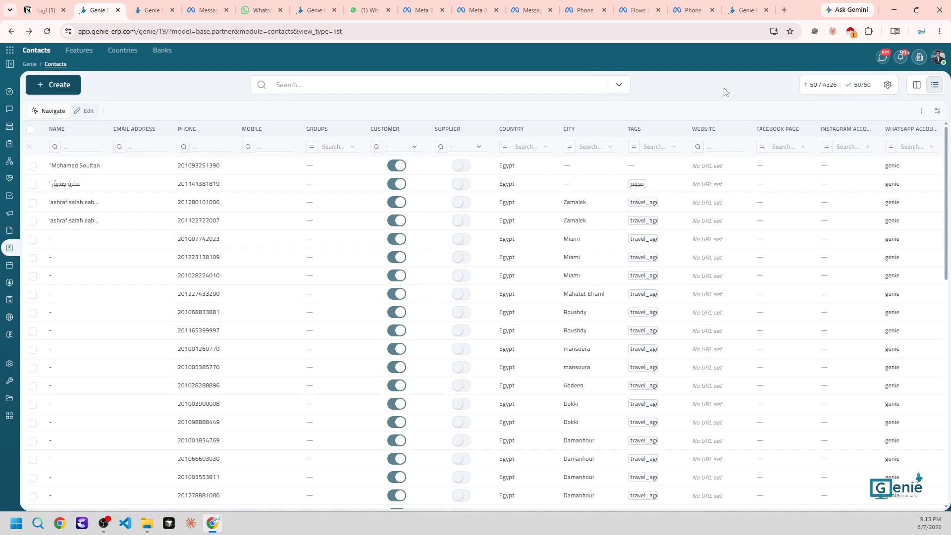
left_click(845, 85)
type("250")
left_click(870, 84)
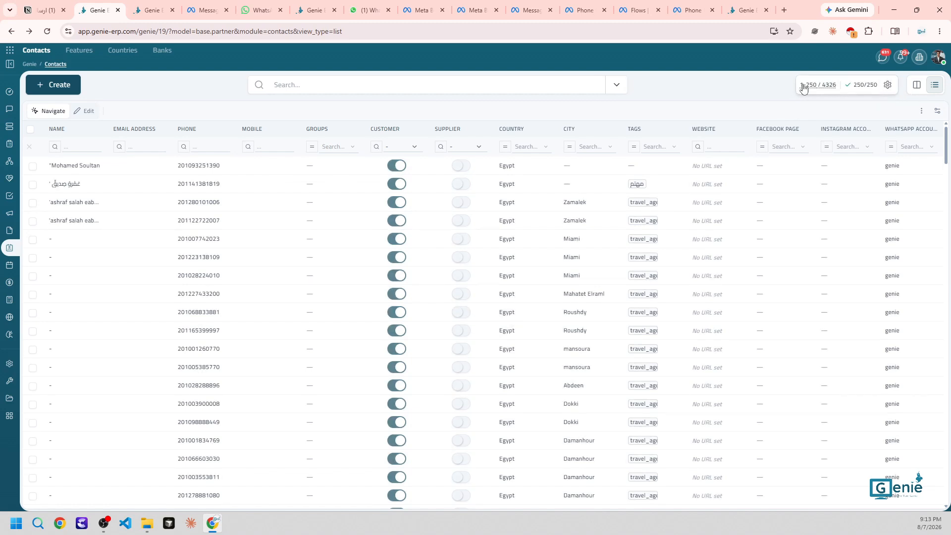
Select all 250 loaded contacts and preview the send template panel
left_click(30, 129)
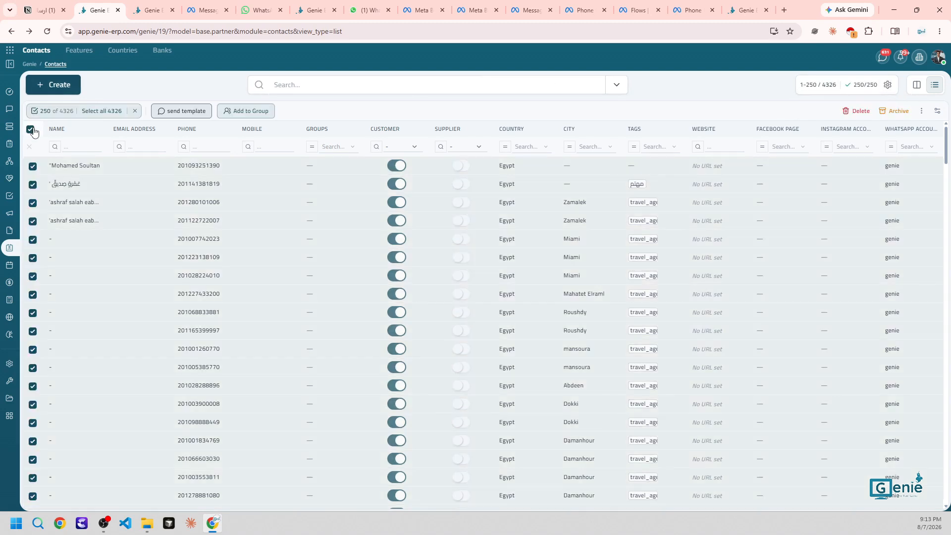
left_click(186, 112)
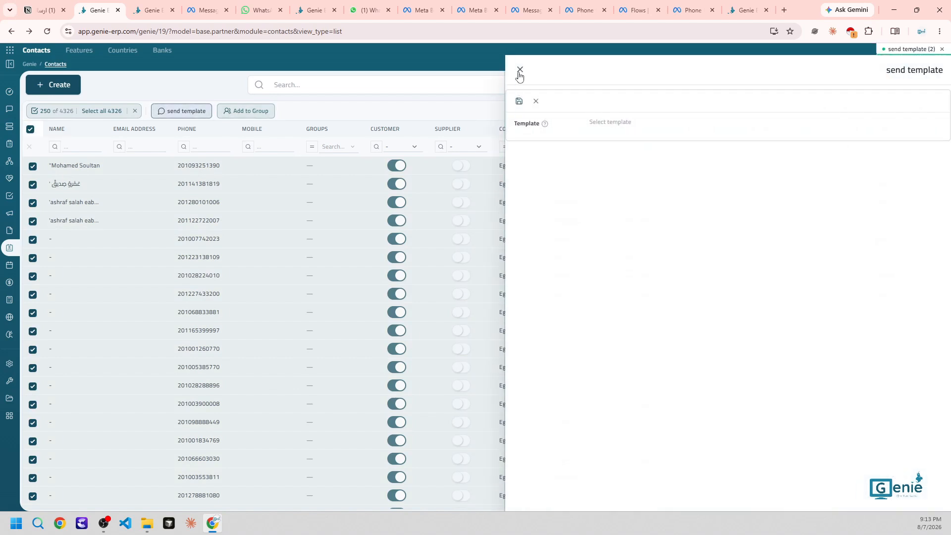
left_click(520, 71)
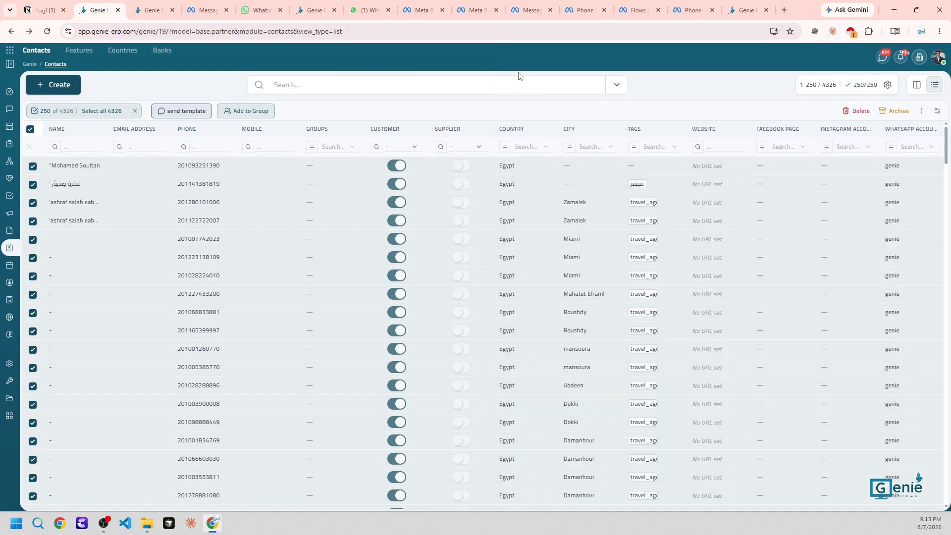
Load contacts 250 through 500 in the list
left_click(805, 84)
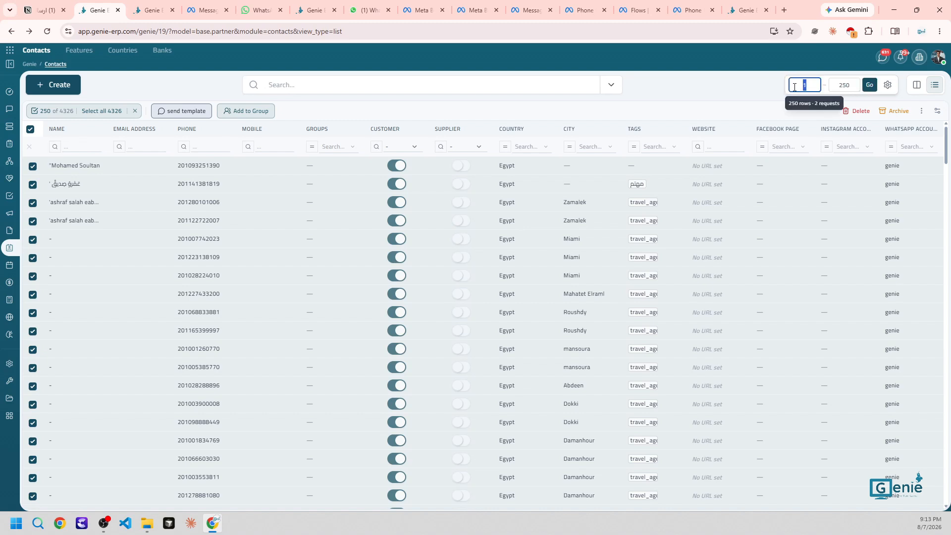
type("250")
left_click(842, 88)
type("500")
left_click(864, 87)
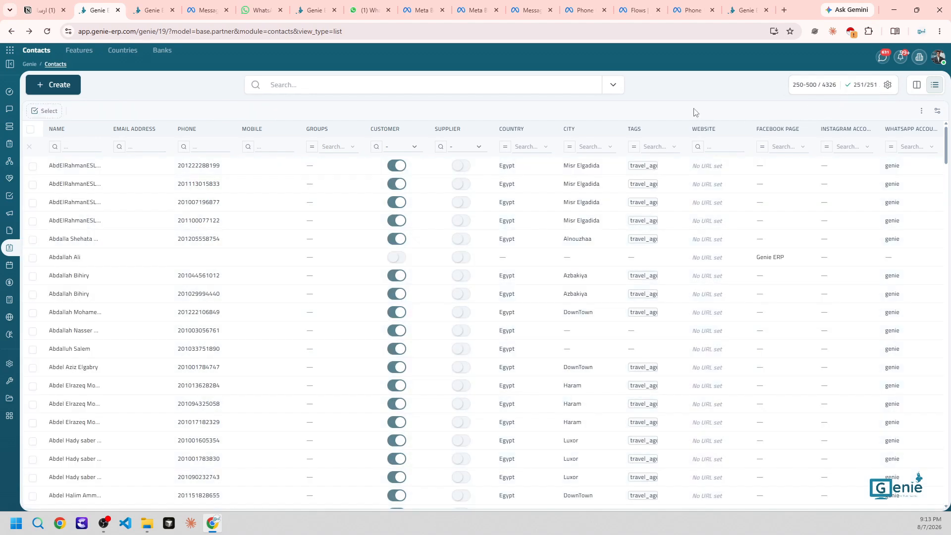
left_click(818, 83)
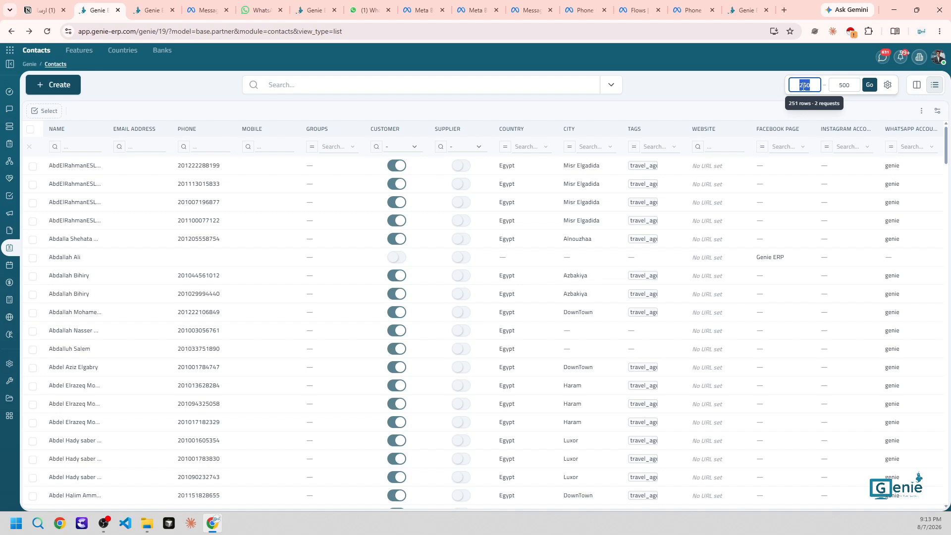
Check the City and Tags filter options, then switch to the Notion template error notes
left_click(619, 117)
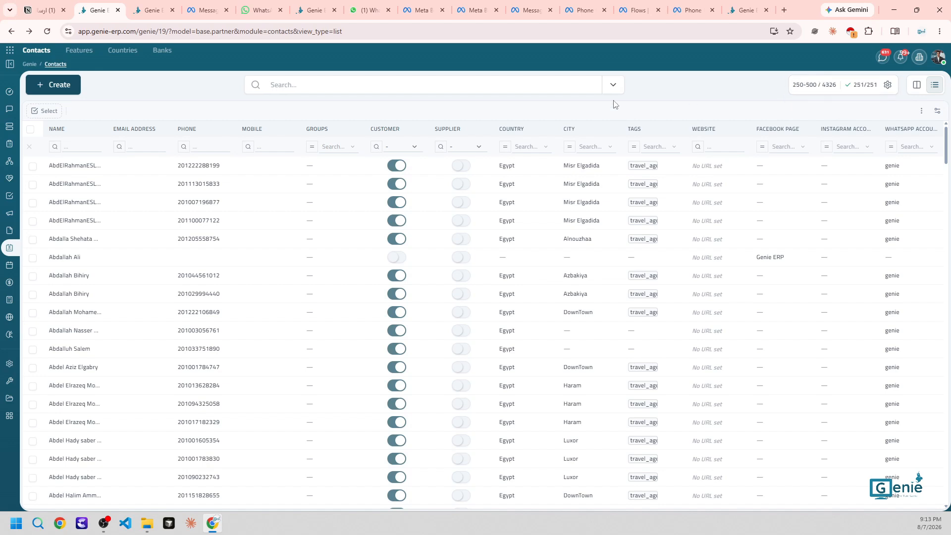
left_click(597, 146)
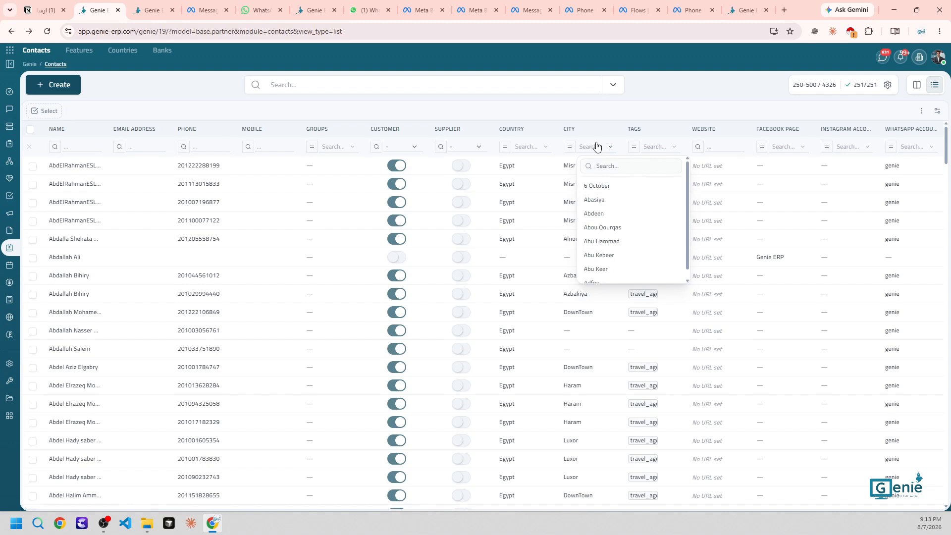
left_click(654, 146)
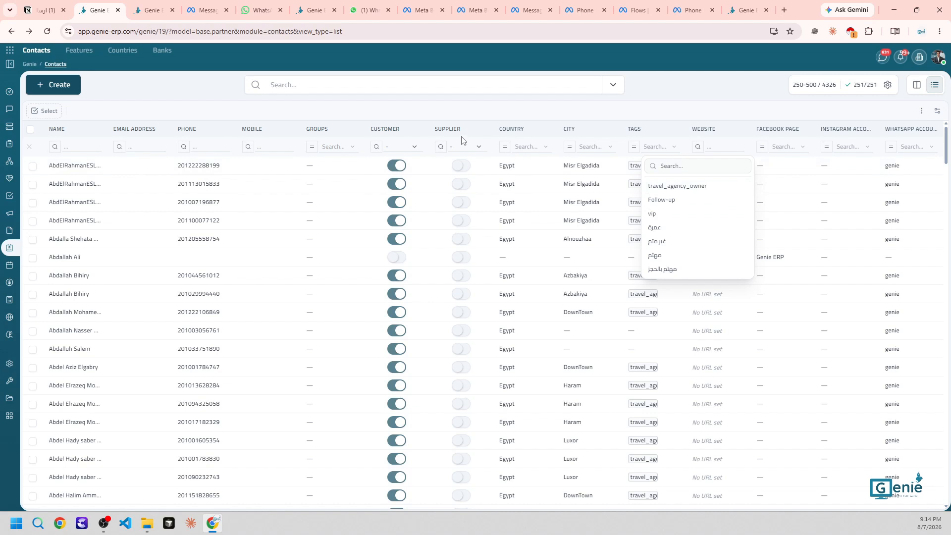
left_click(362, 106)
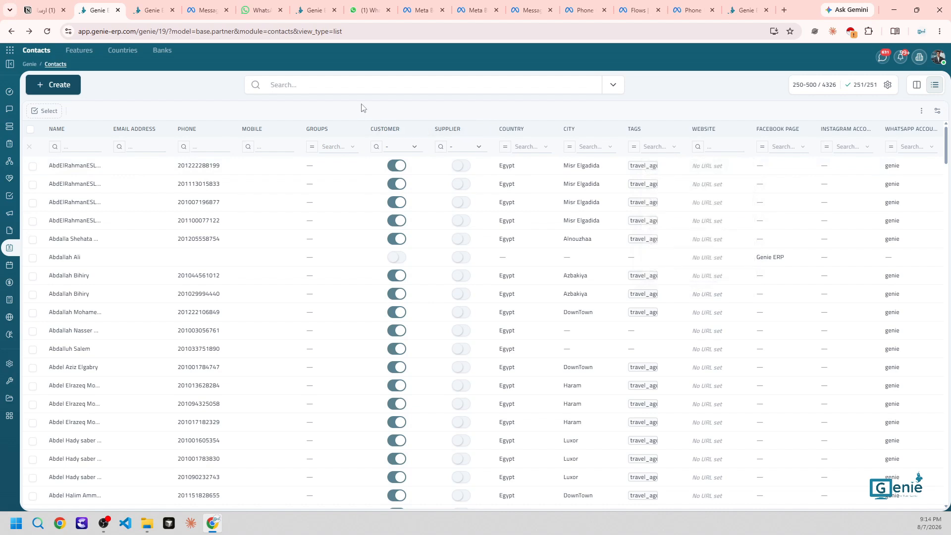
left_click(44, 10)
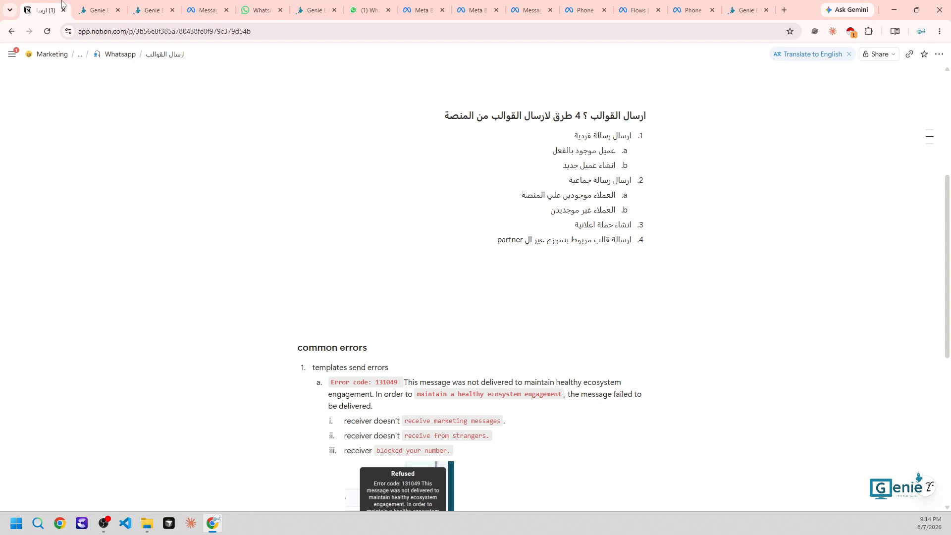
Switch back to the Genie Contacts browser tab
left_click(98, 10)
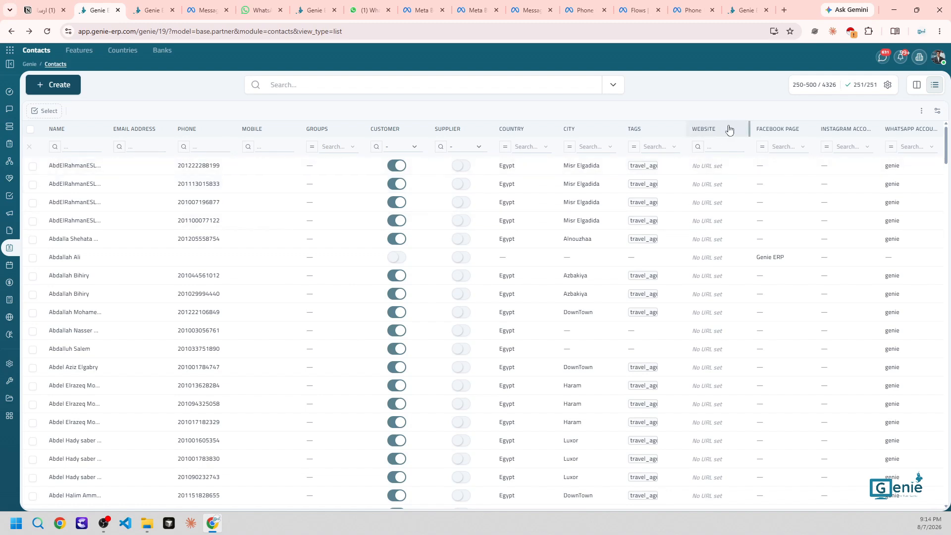
Select the first contact and choose Export from the ⋮ actions menu
left_click(32, 167)
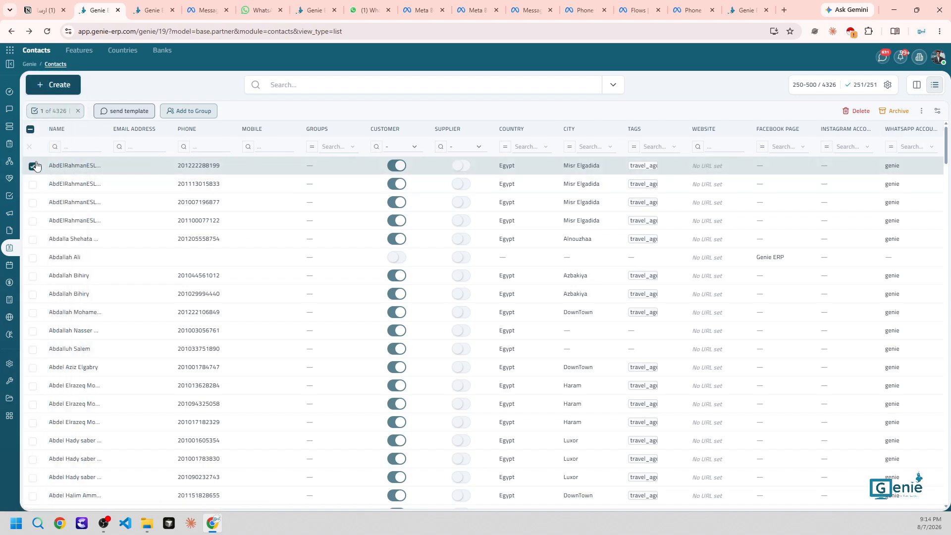
left_click(921, 111)
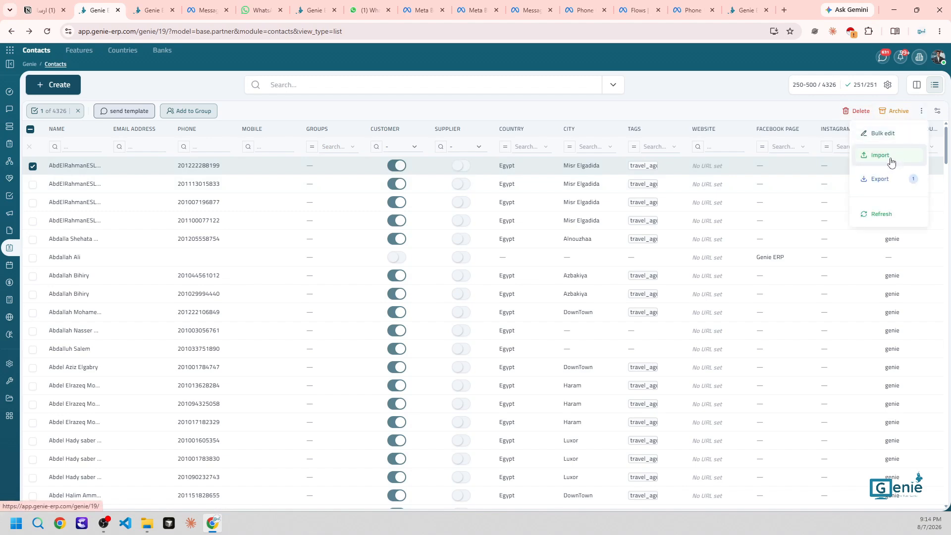
left_click(886, 180)
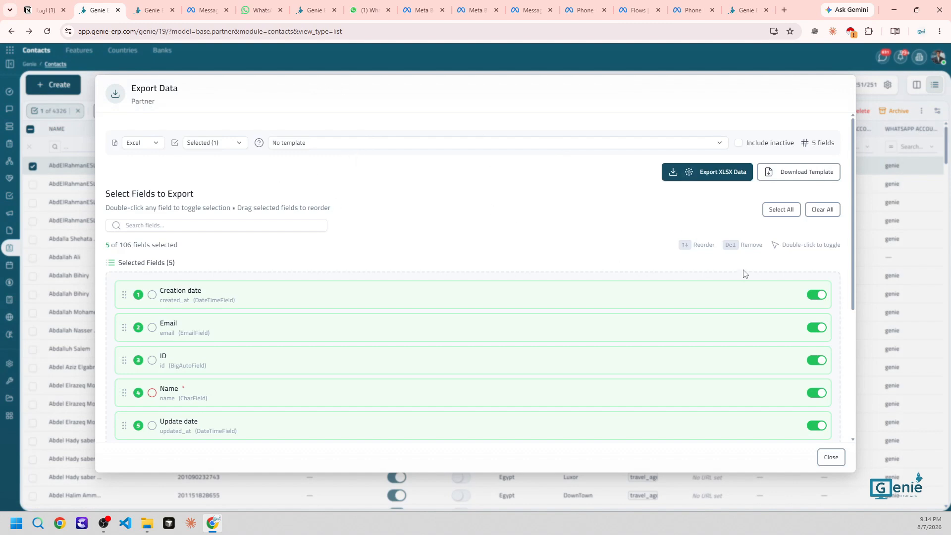
Remove Creation date, Email, ID and Update date from the export fields and add Phone
left_click(822, 296)
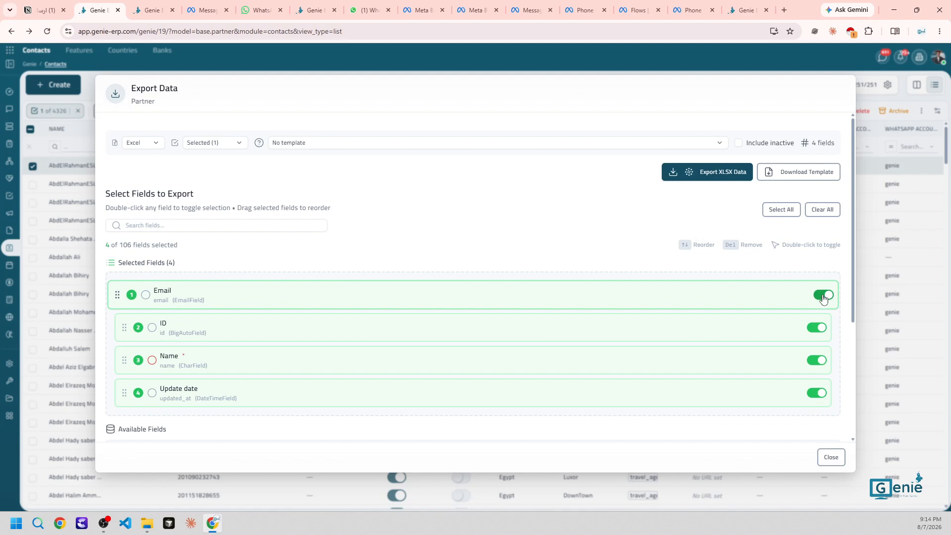
left_click(824, 296)
left_click(823, 296)
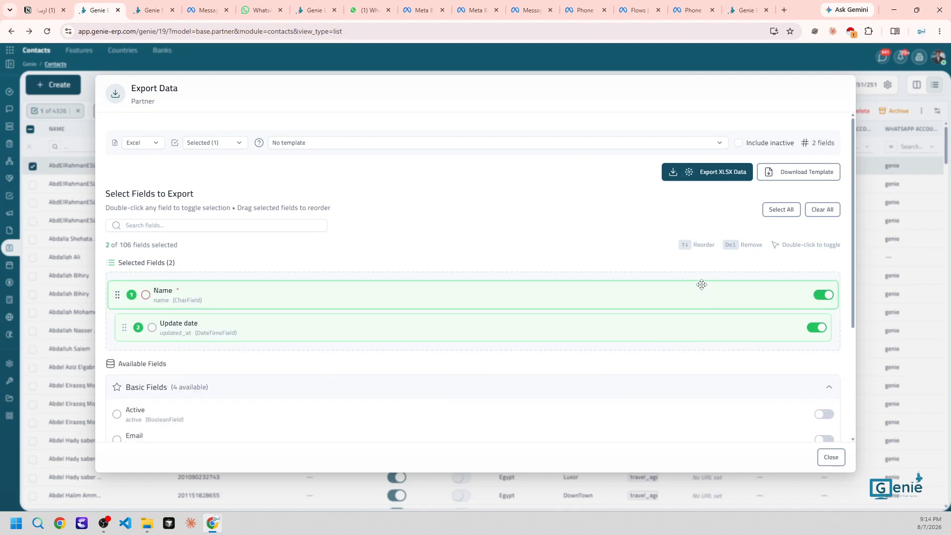
left_click(817, 327)
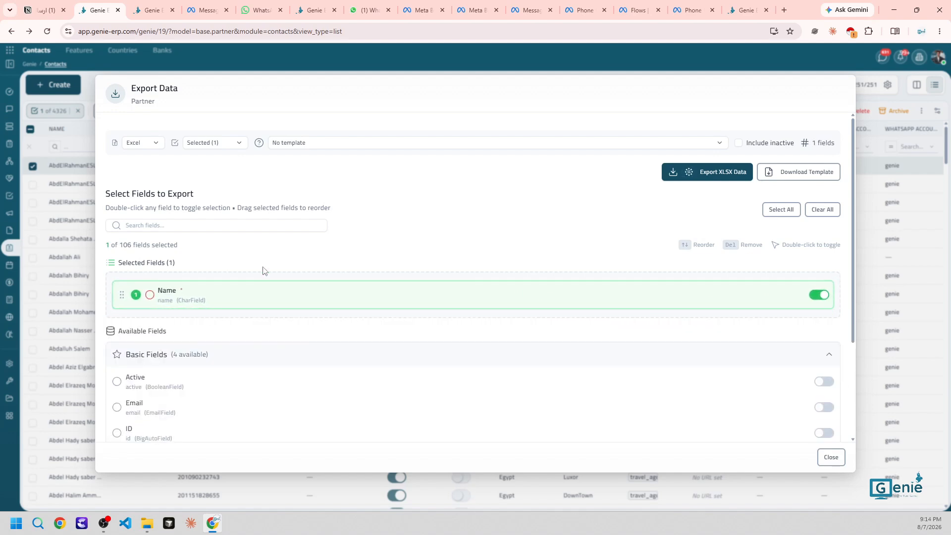
left_click(214, 225)
type("phone")
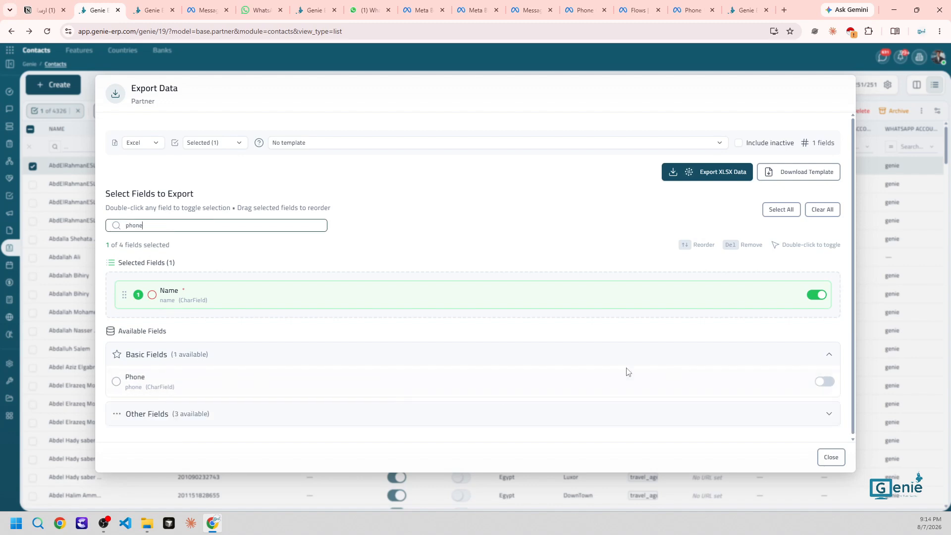
left_click(820, 382)
Add the related whatsapp account field, export to XLSX, and open the downloaded file
double_click(193, 222)
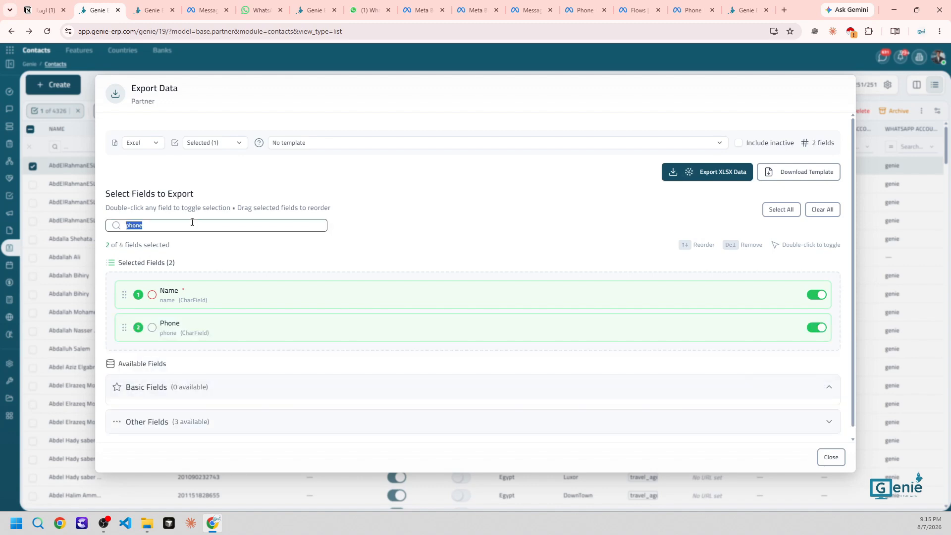
type("whats")
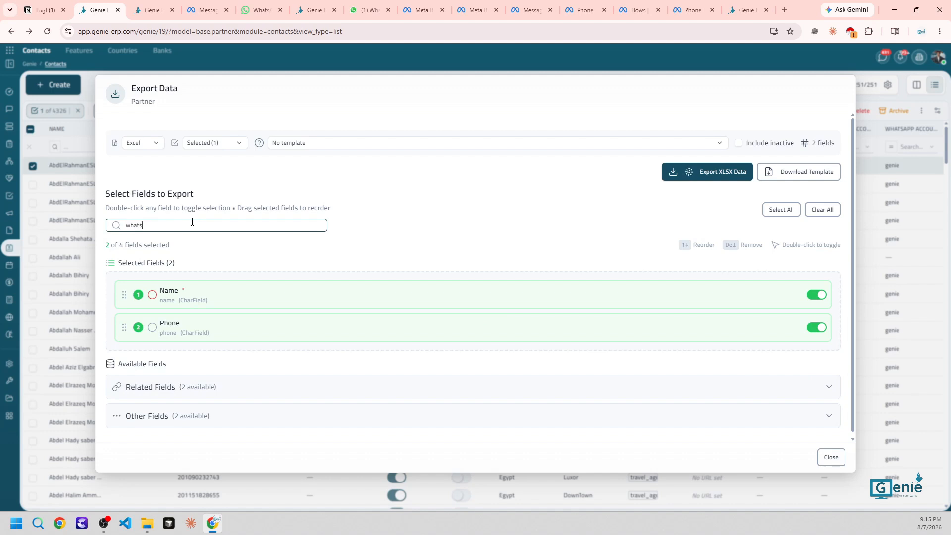
left_click(240, 394)
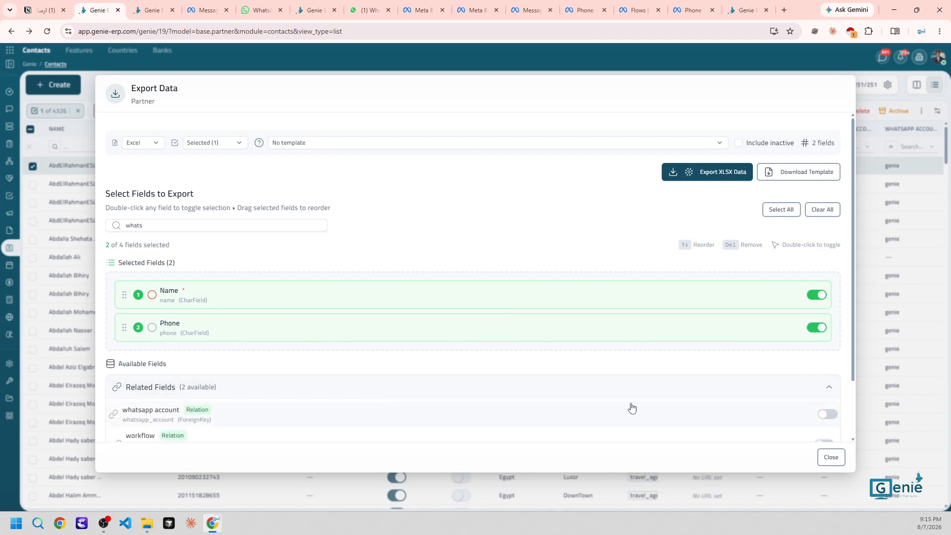
left_click(827, 414)
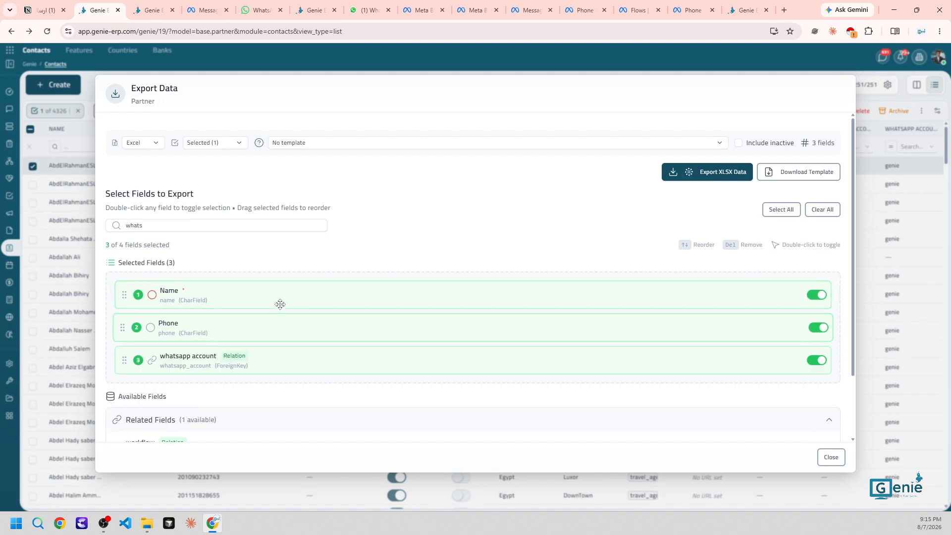
left_click_drag(265, 313, 663, 275)
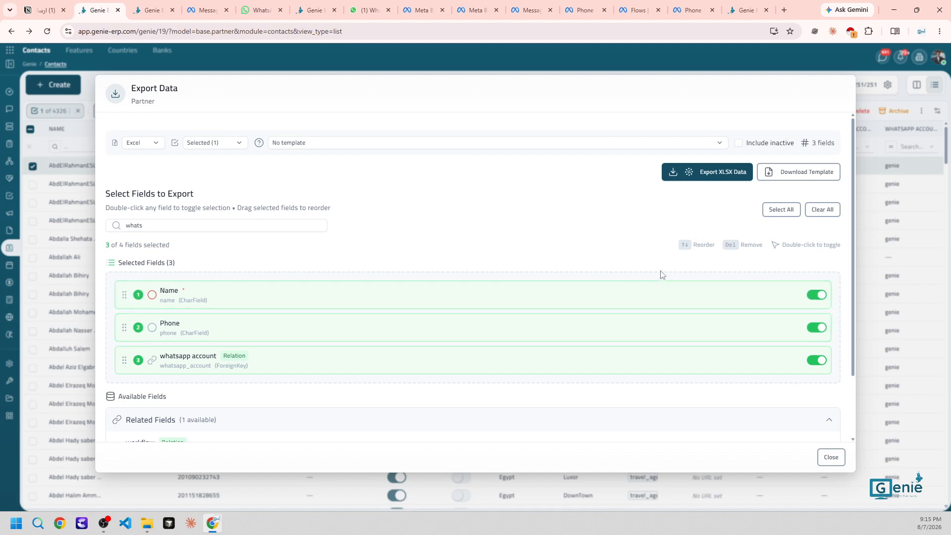
left_click(702, 174)
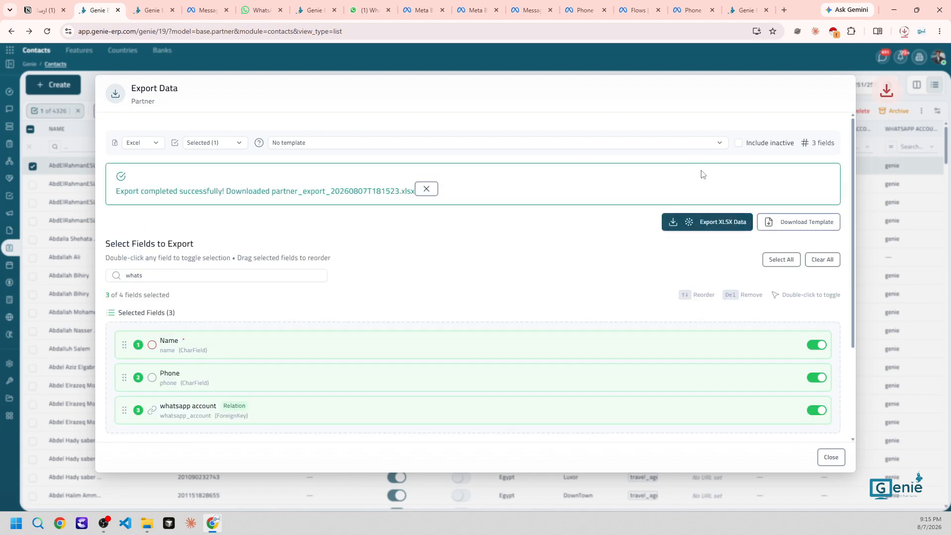
left_click(820, 58)
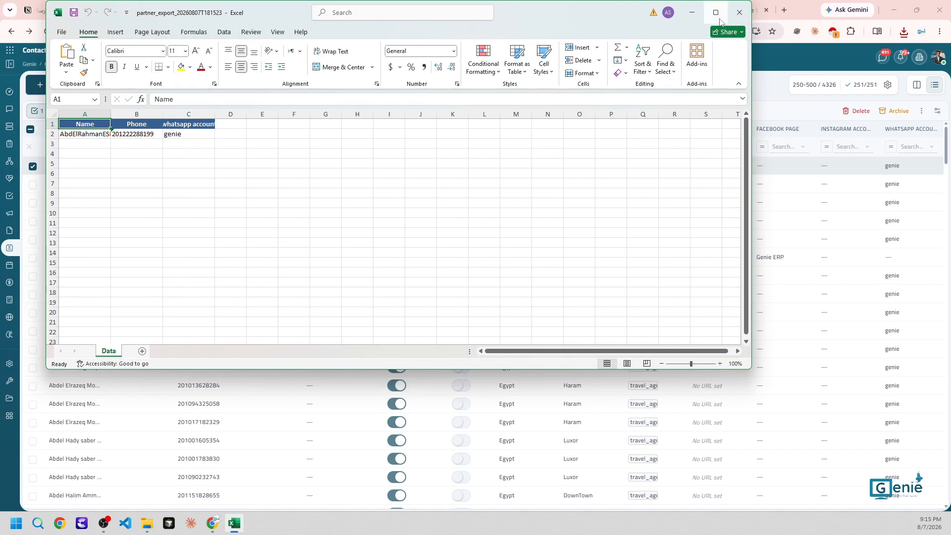
Maximize Excel and widen column A to show the full contact name
left_click(720, 21)
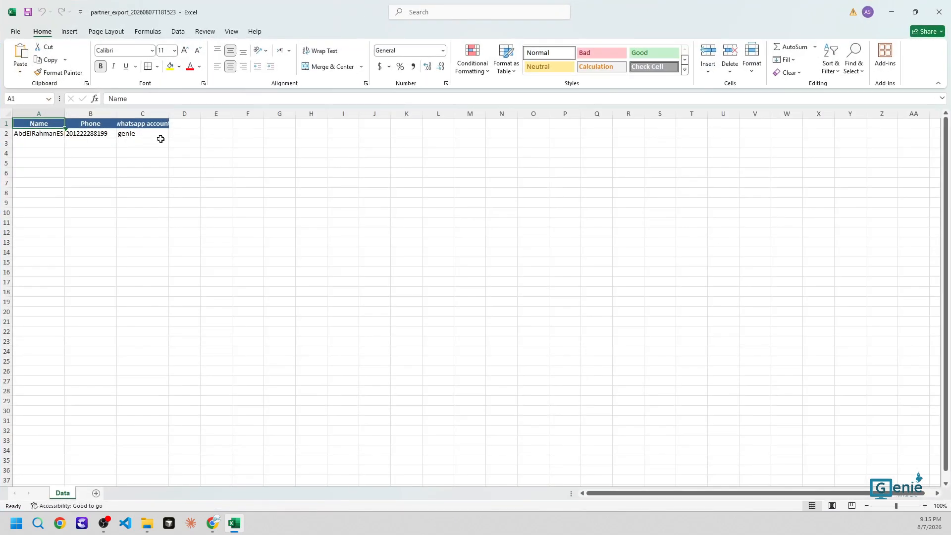
left_click(22, 132)
left_click_drag(64, 114, 103, 115)
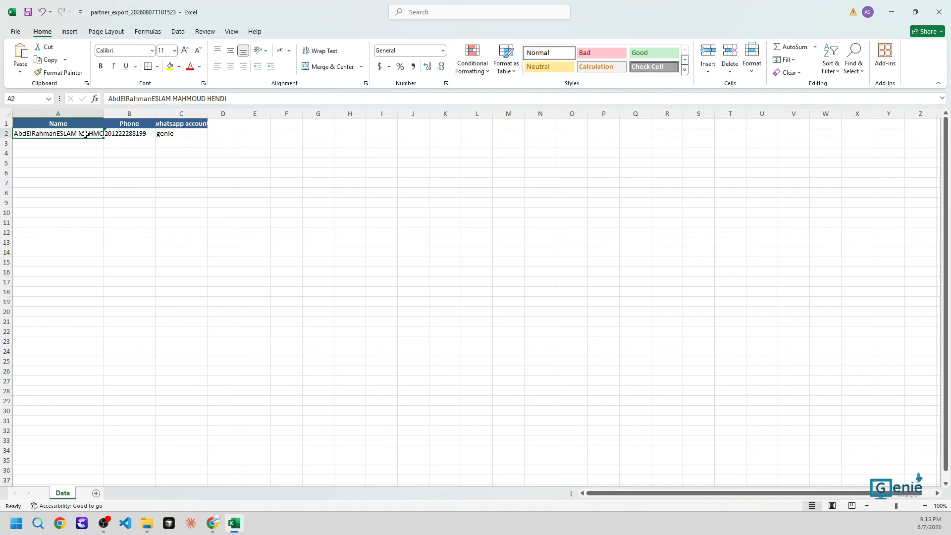
Re-enter cells A2 and B2 (phone shown as 2.01222E+11), then go to Genie's Chats inbox
double_click(65, 134)
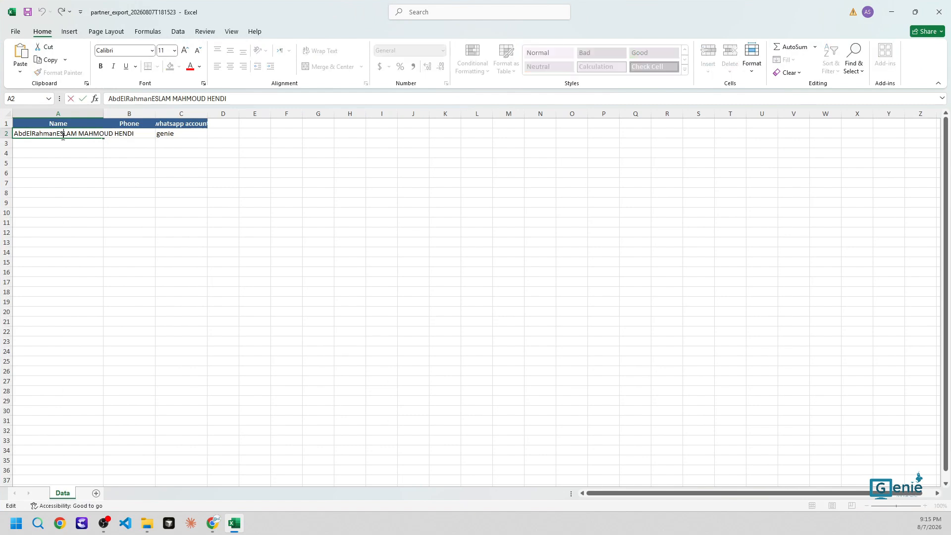
left_click(127, 136)
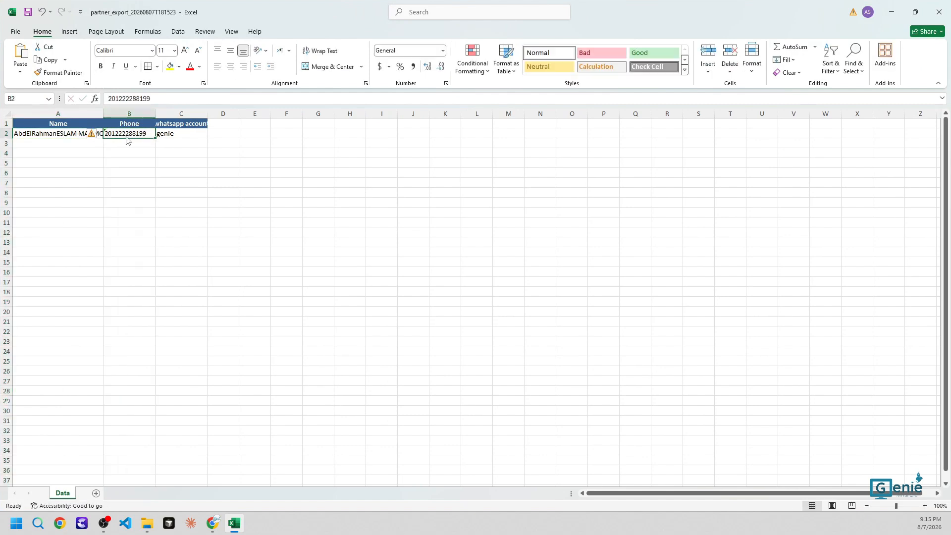
double_click(124, 133)
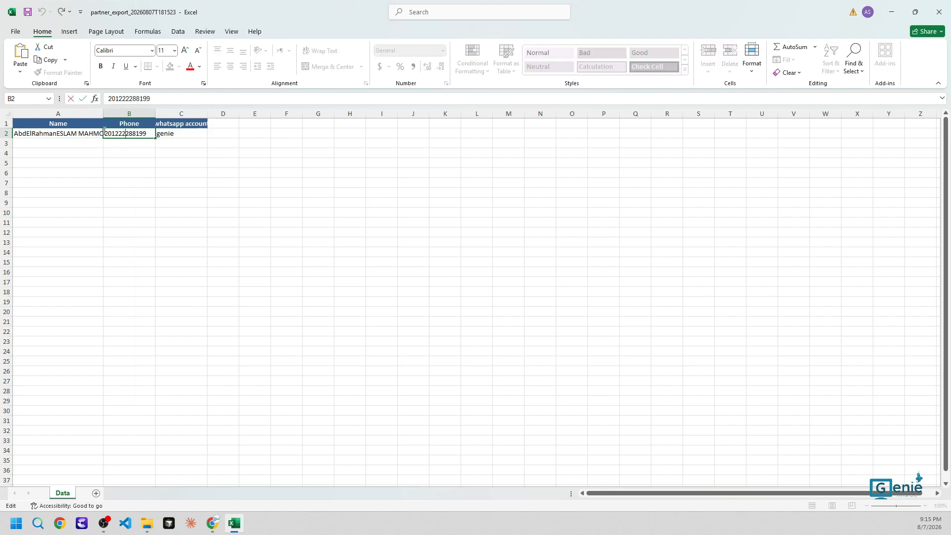
left_click(177, 136)
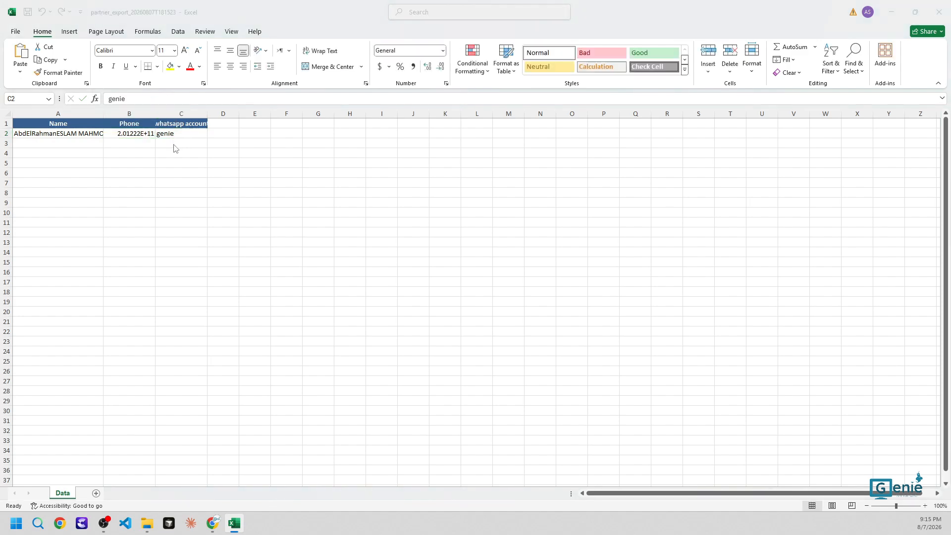
key("alt+Tab")
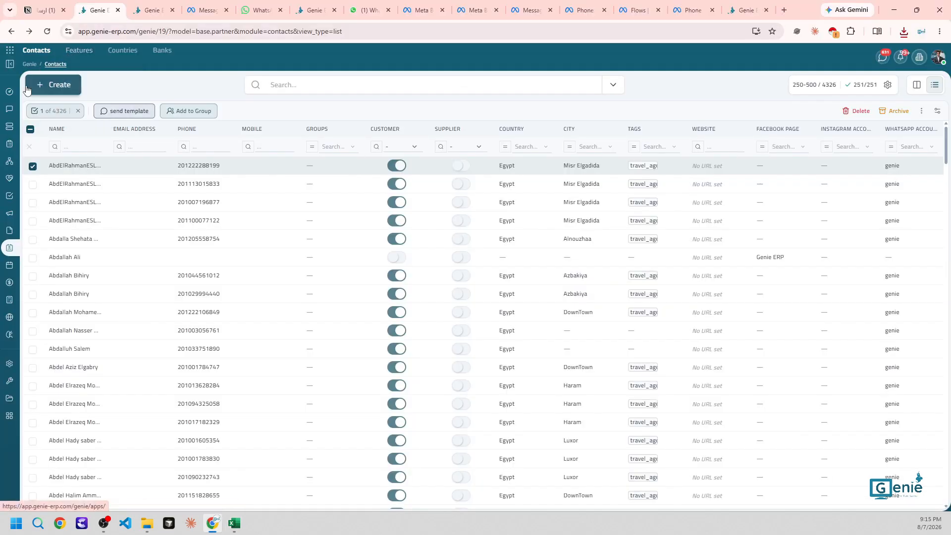
left_click(18, 110)
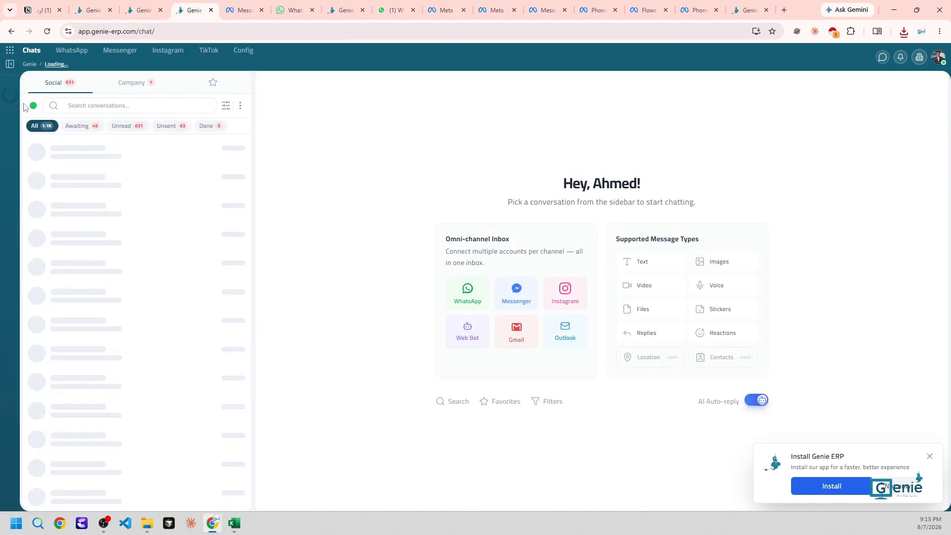
Open the genie account under WhatsApp > Accounts and check its Account Name
left_click(71, 50)
left_click(75, 68)
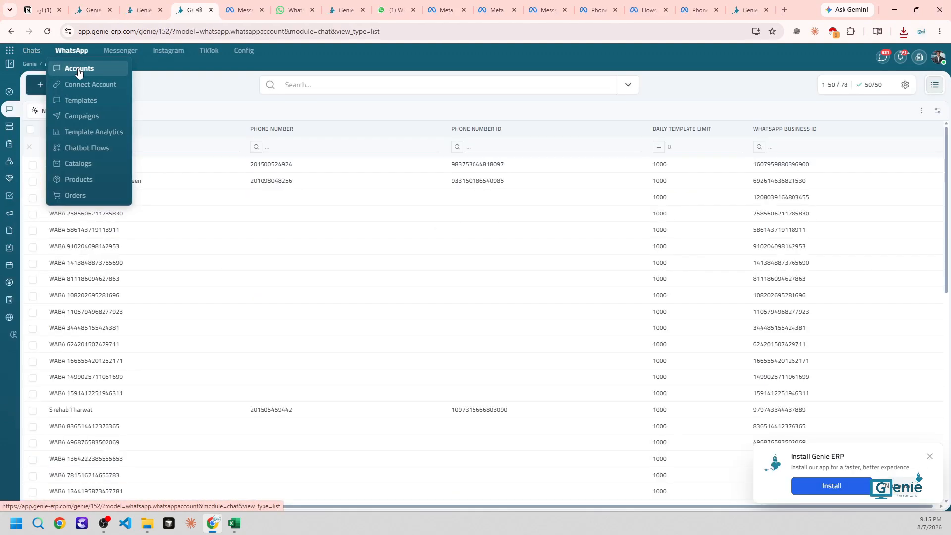
left_click(99, 166)
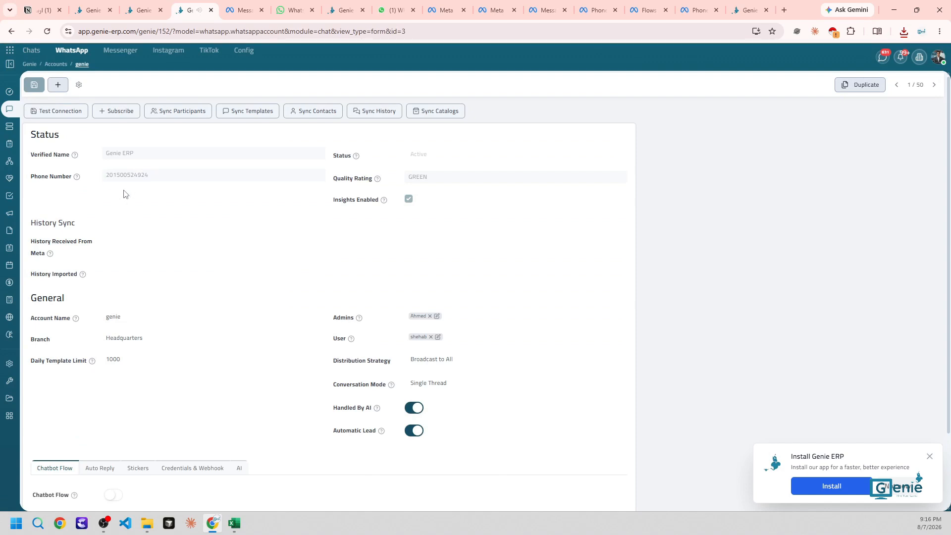
left_click(124, 317)
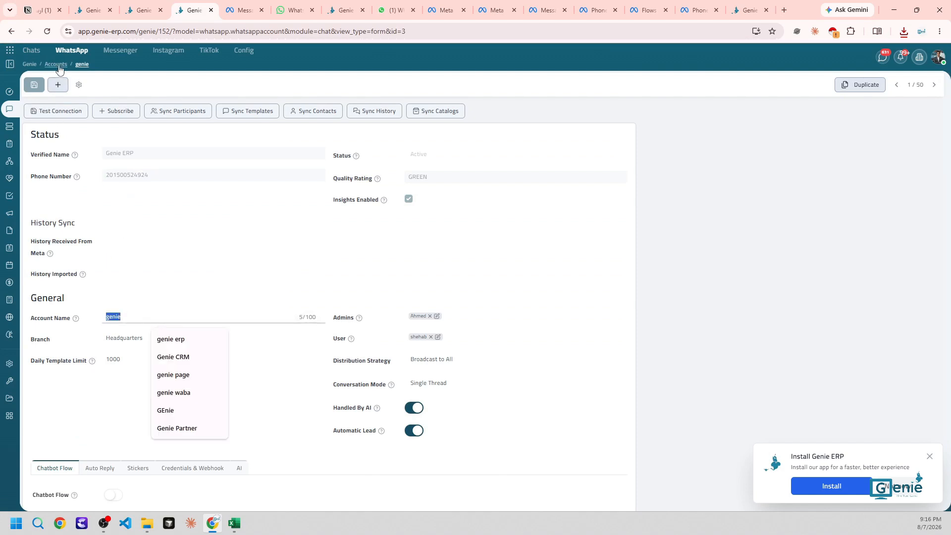
Return to the contacts tab and switch over to the exported Excel workbook
left_click(93, 10)
key("Tab")
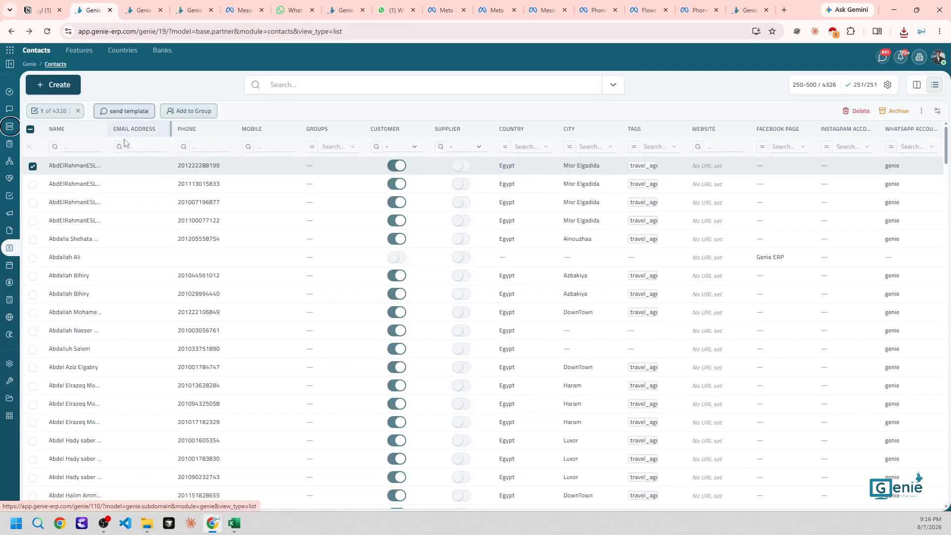
key("alt+Tab")
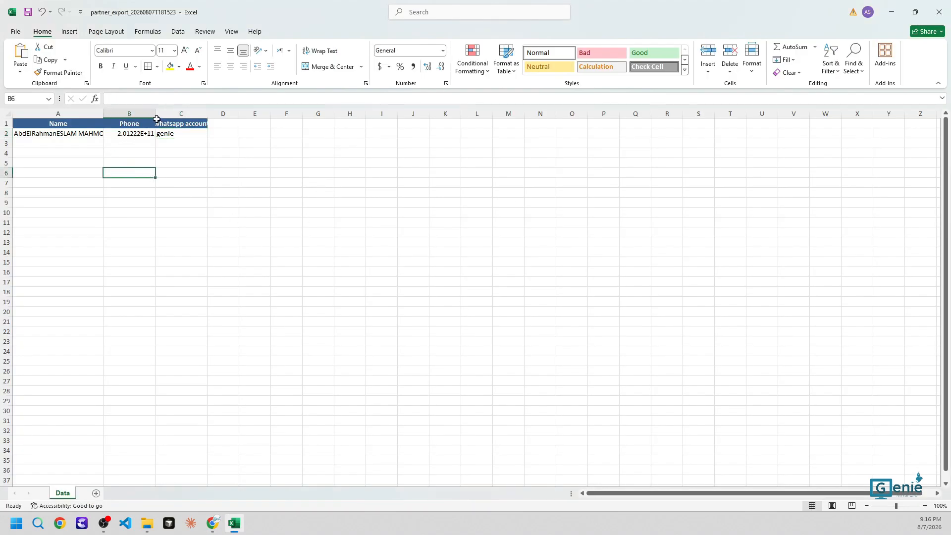
Widen column B for the phone numbers, then close Excel, discarding the recovered files
left_click_drag(156, 119, 213, 118)
key("Up")
key("Up")
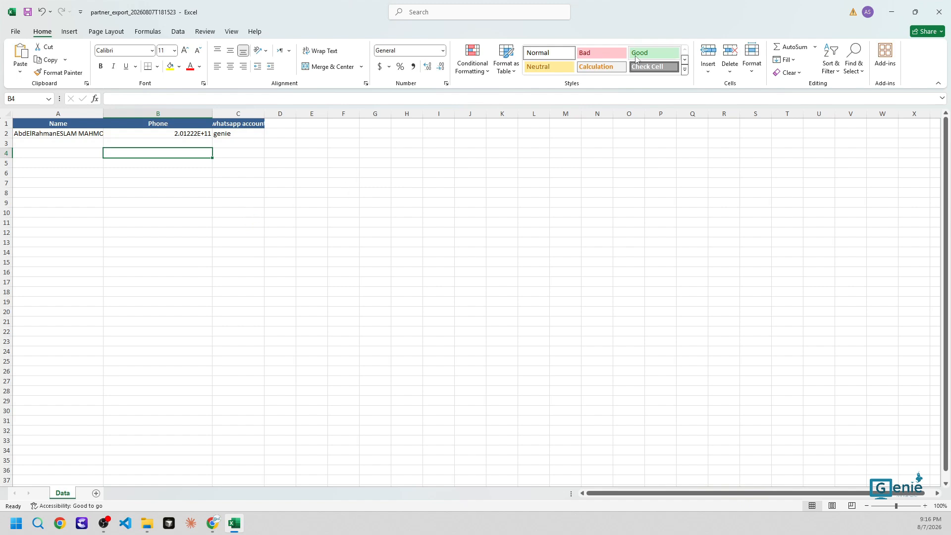
left_click(938, 12)
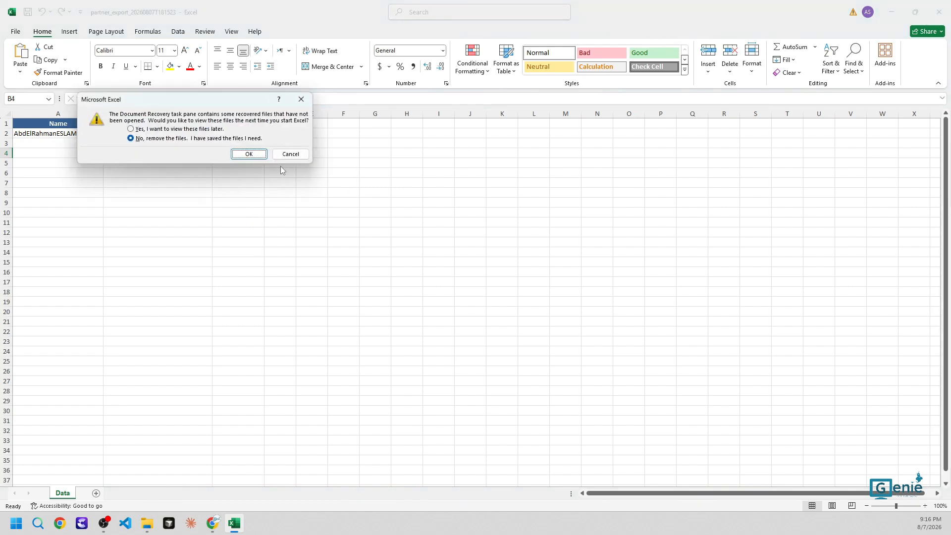
left_click(248, 154)
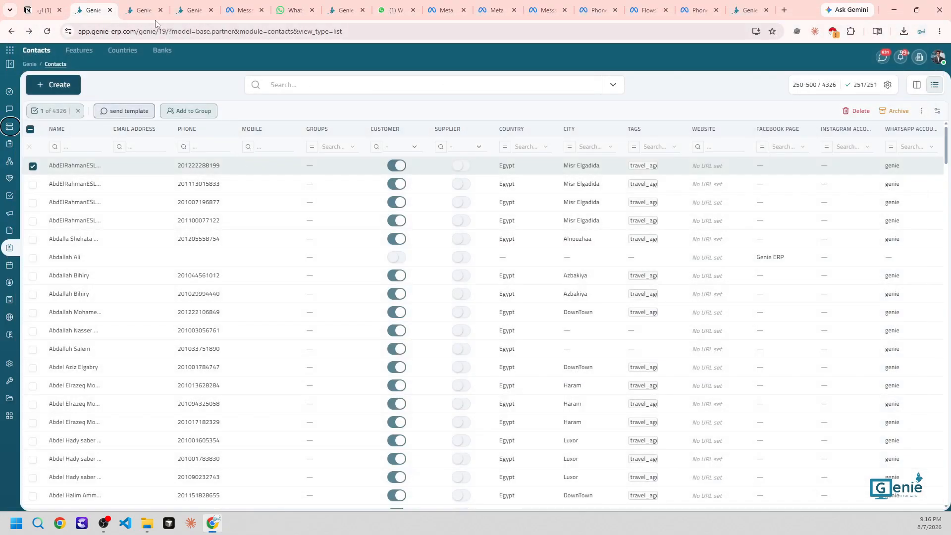
From the contacts list, start a contact import and upload the exported file
left_click(139, 8)
left_click(93, 10)
left_click(921, 111)
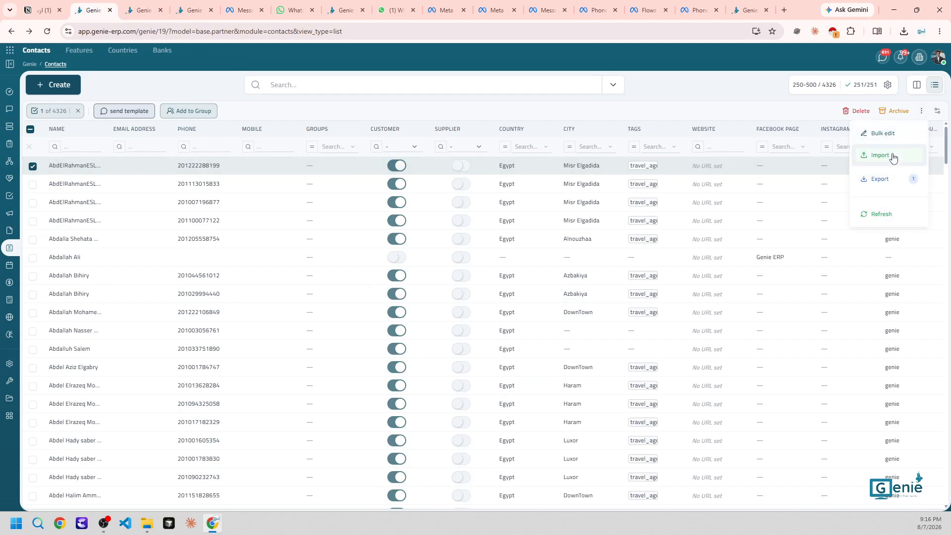
left_click(893, 155)
left_click_drag(892, 156, 610, 336)
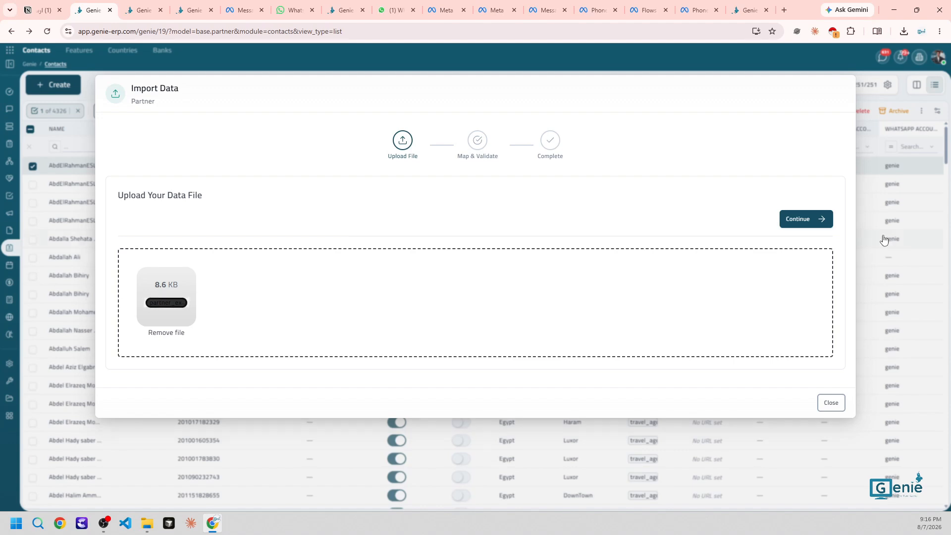
left_click(811, 223)
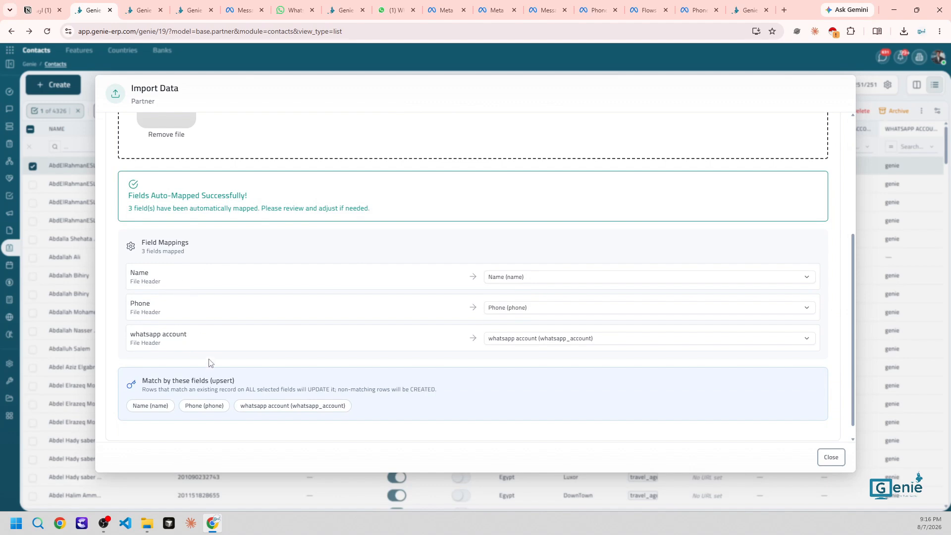
Match records on whatsapp account and Phone, validate (1 to update), and run the import
scroll(209, 363, "up", 4)
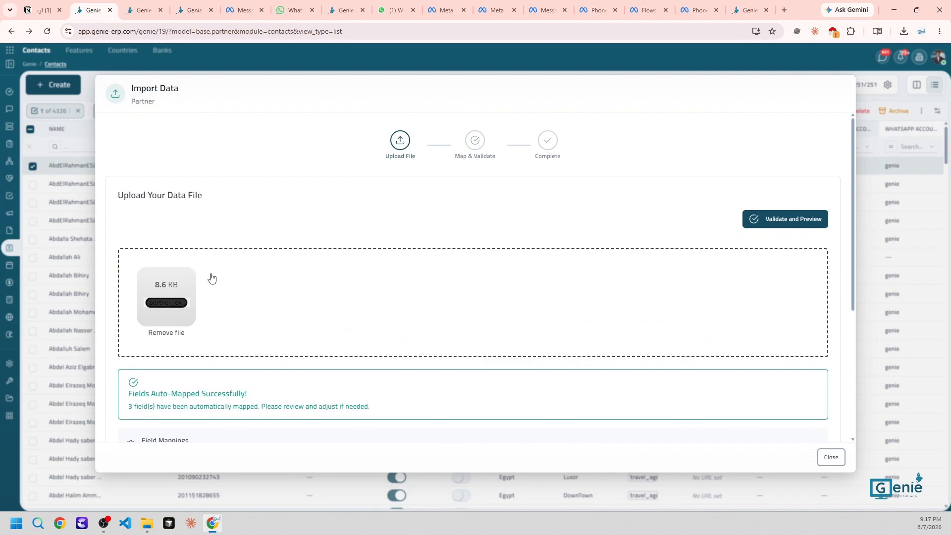
scroll(211, 278, "down", 4)
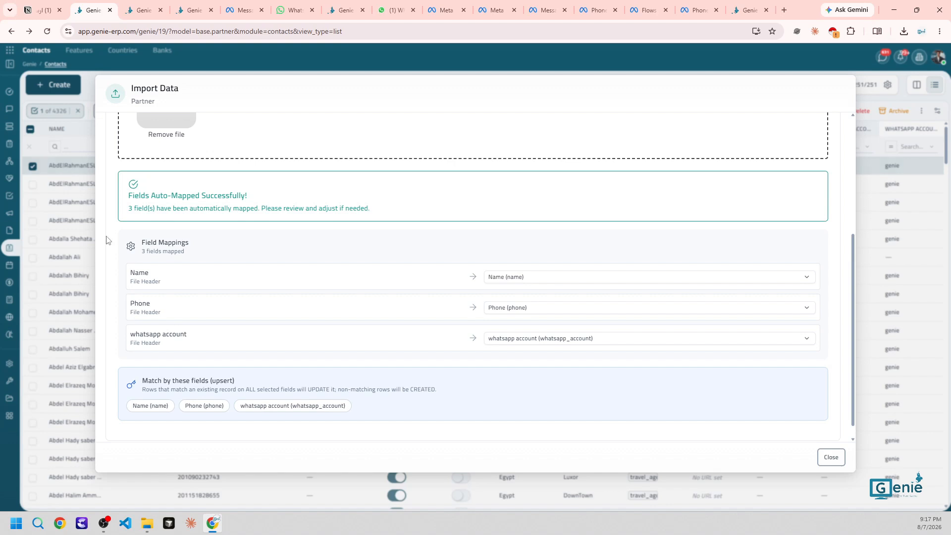
left_click(250, 407)
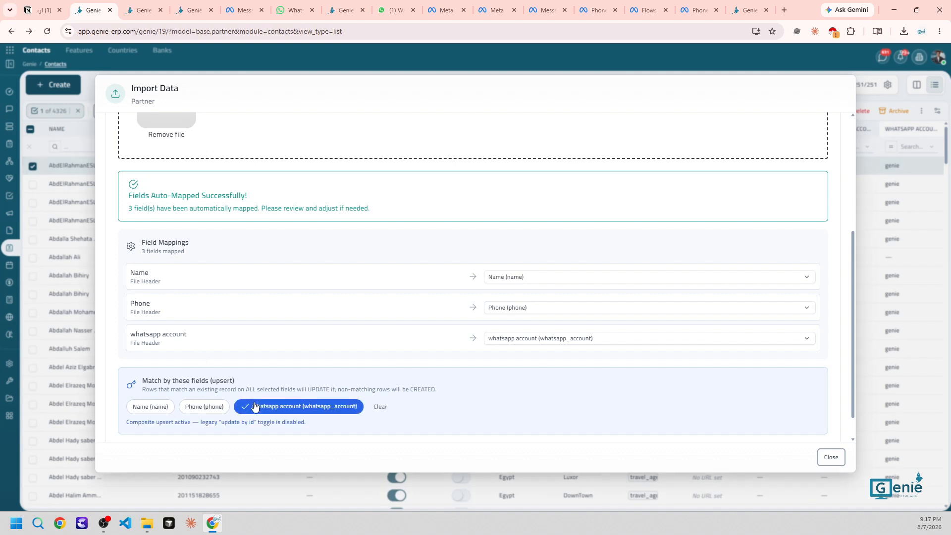
left_click(214, 407)
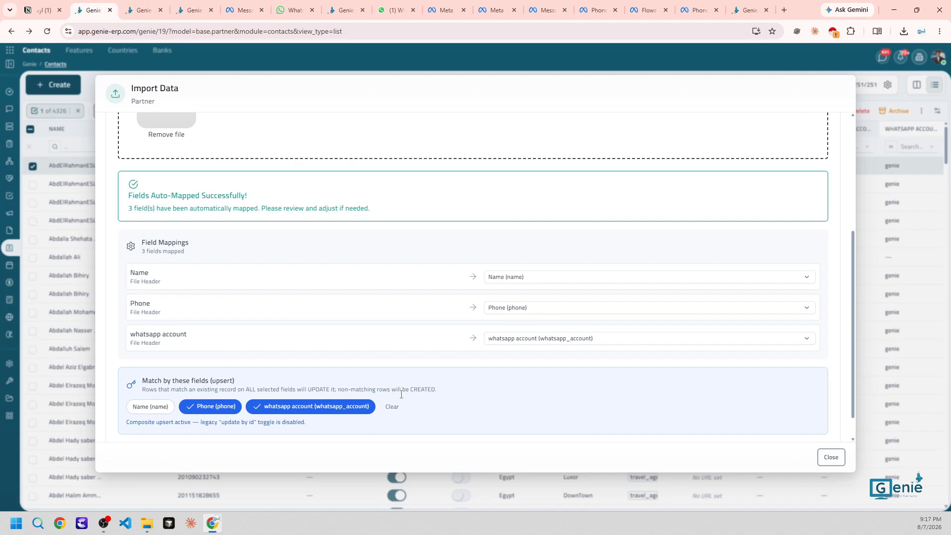
scroll(406, 394, "up", 3)
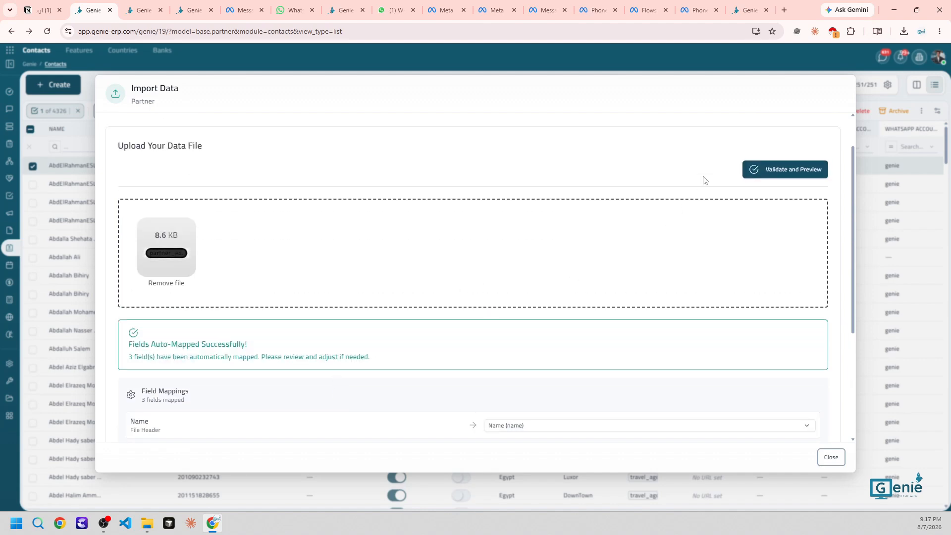
left_click(786, 171)
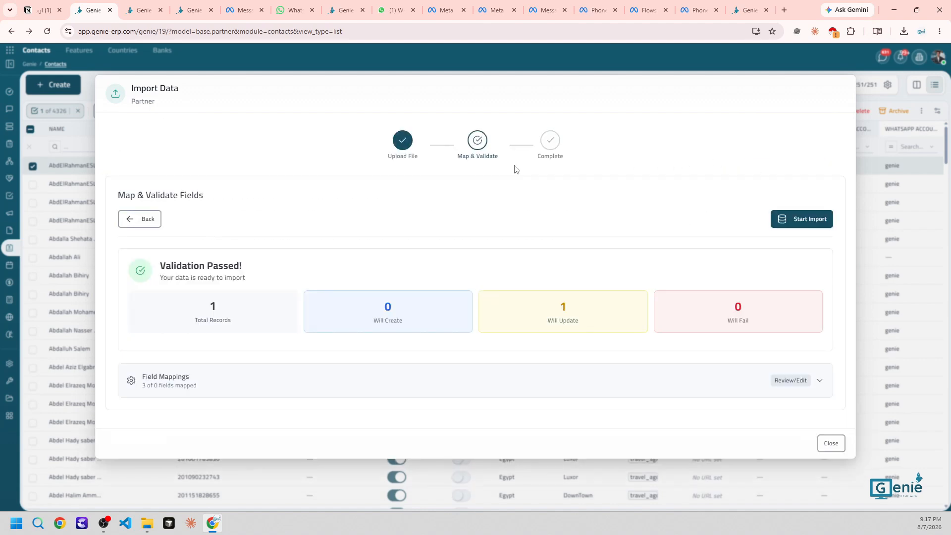
triple_click(569, 315)
left_click(798, 220)
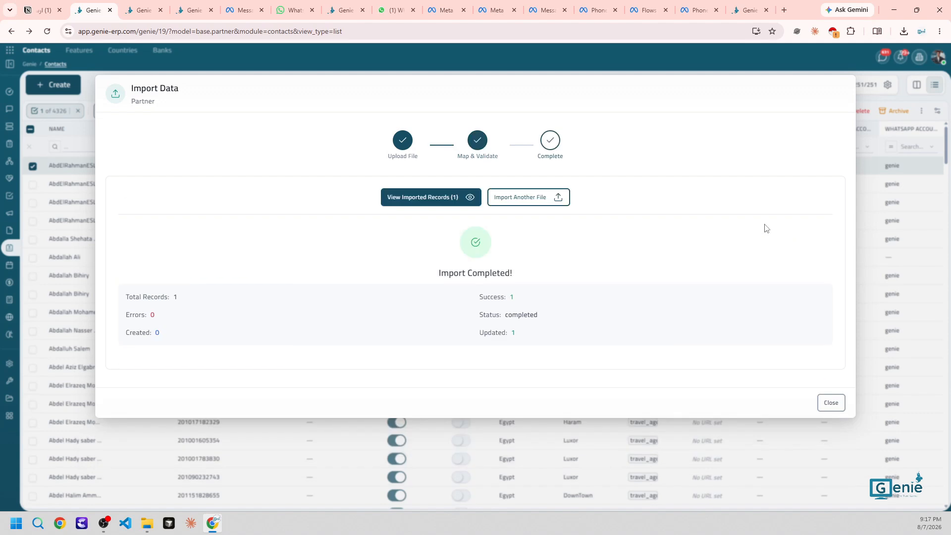
View the imported contact, select it, and browse the send-template list before closing the panel
left_click(417, 199)
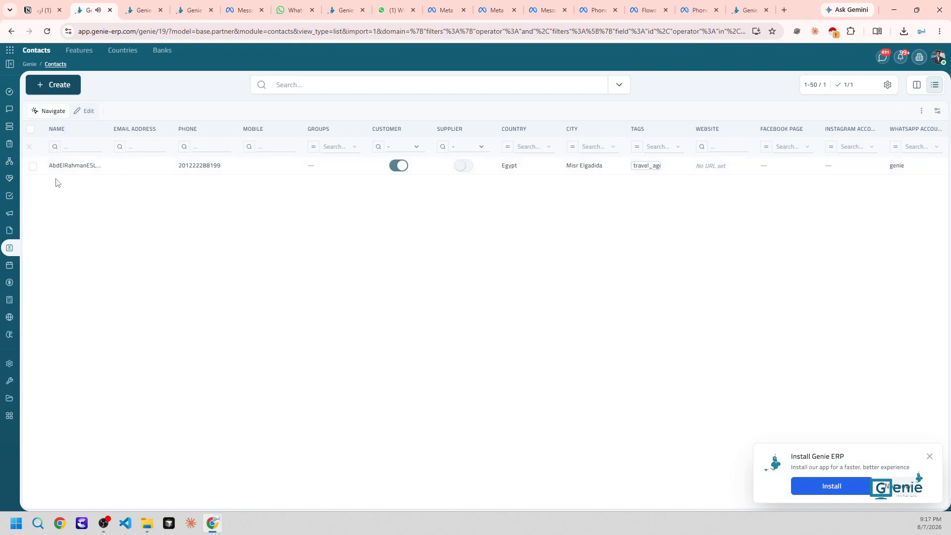
left_click(30, 130)
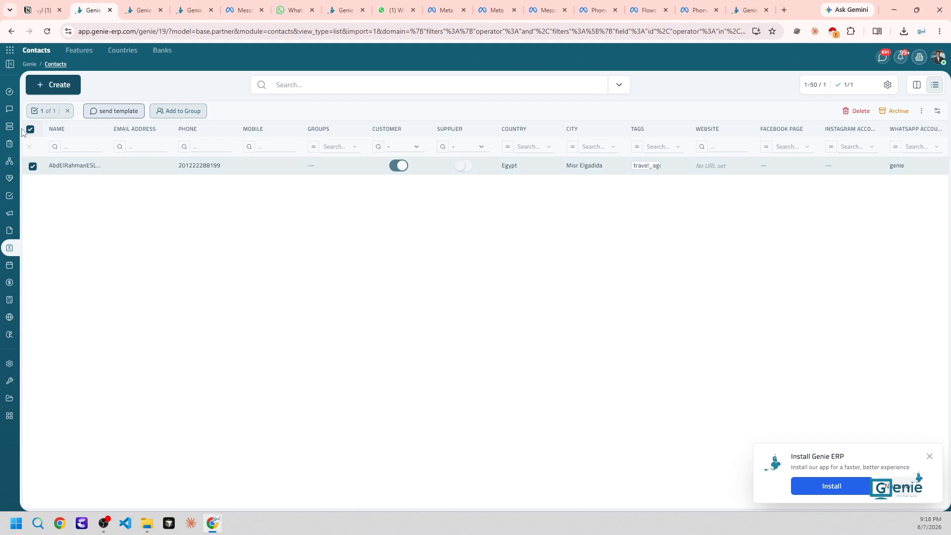
left_click(134, 113)
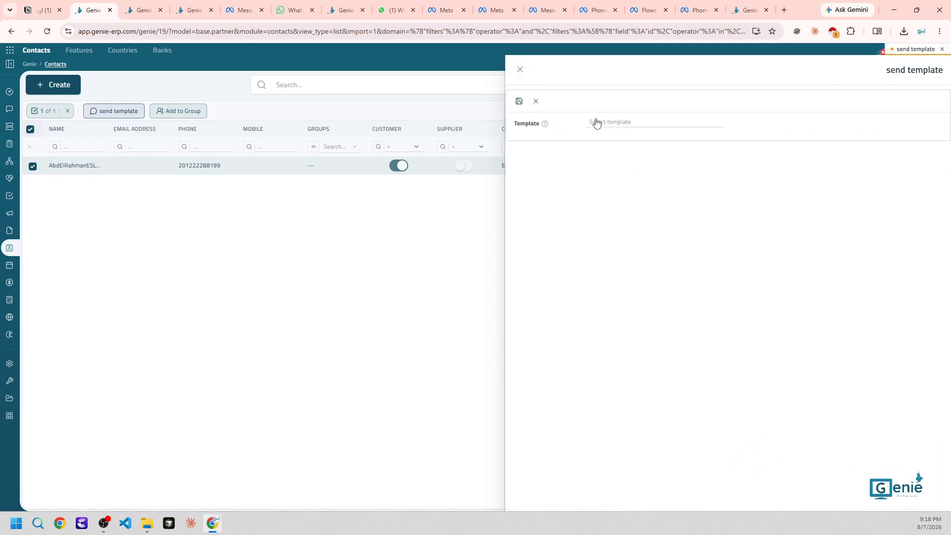
left_click(605, 122)
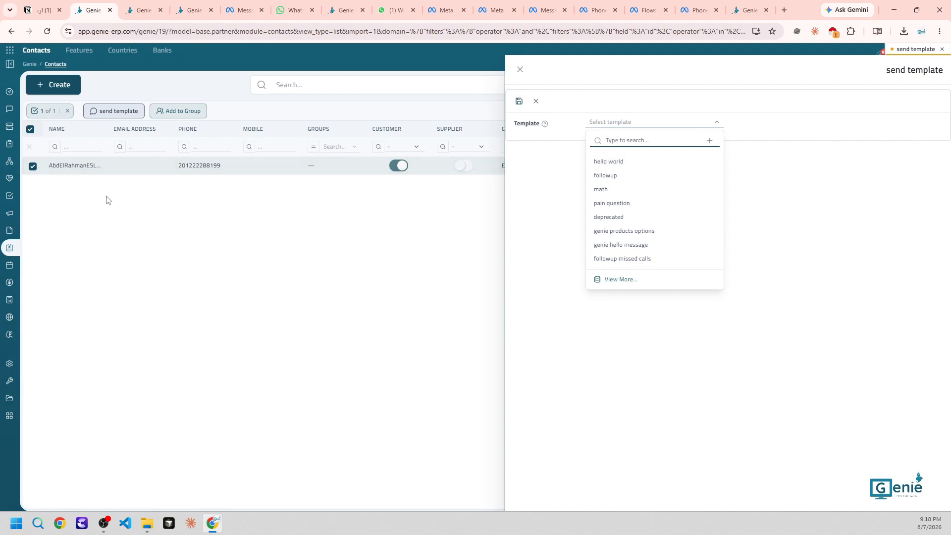
left_click(521, 70)
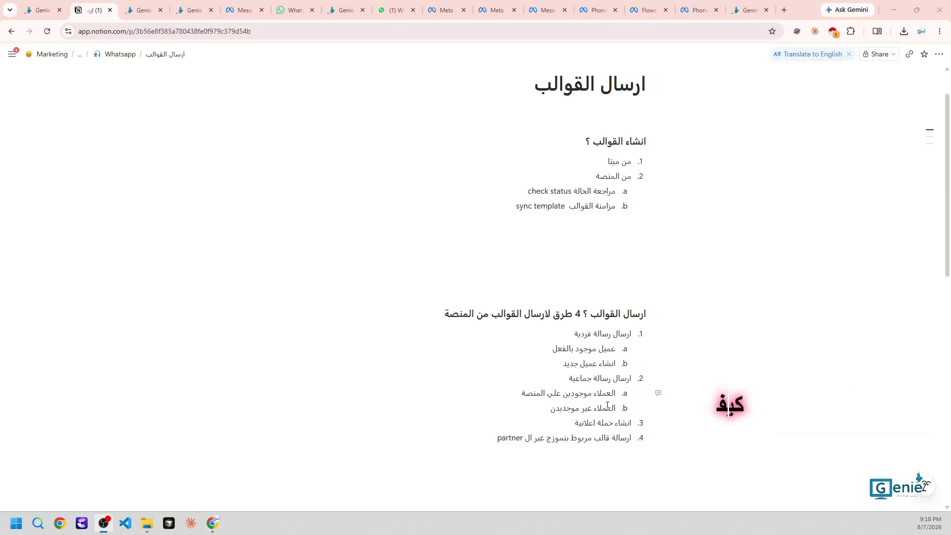
left_click(52, 5)
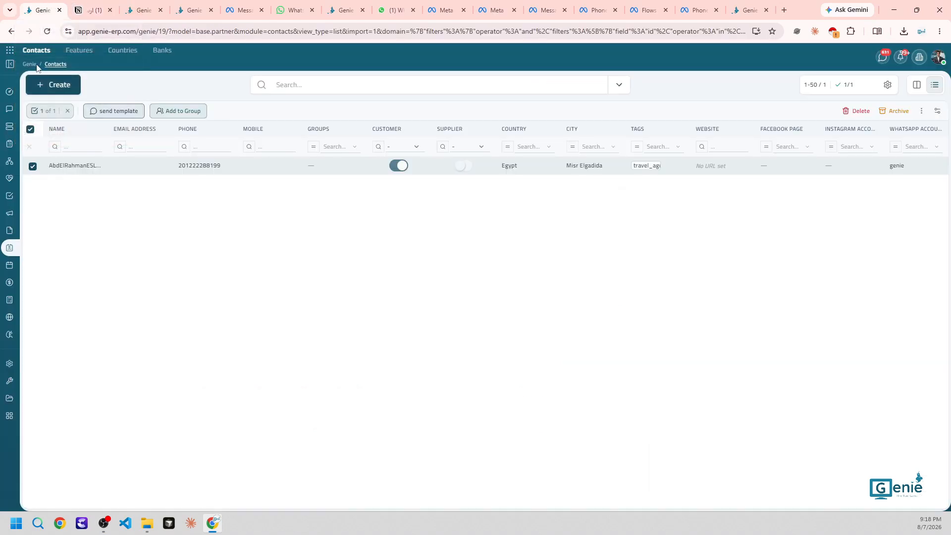
Open the 'test' group under Chat > Config > Groups and try to delete it
left_click(15, 115)
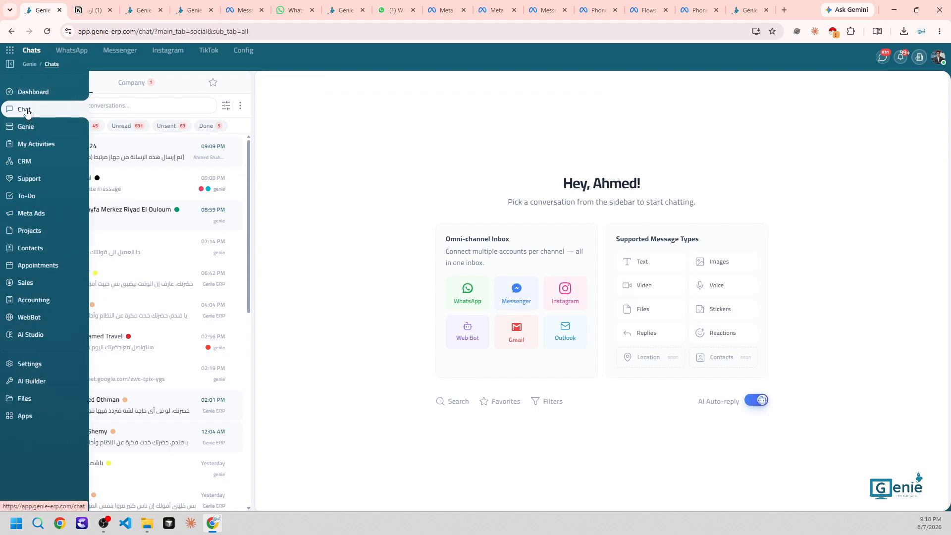
left_click(245, 51)
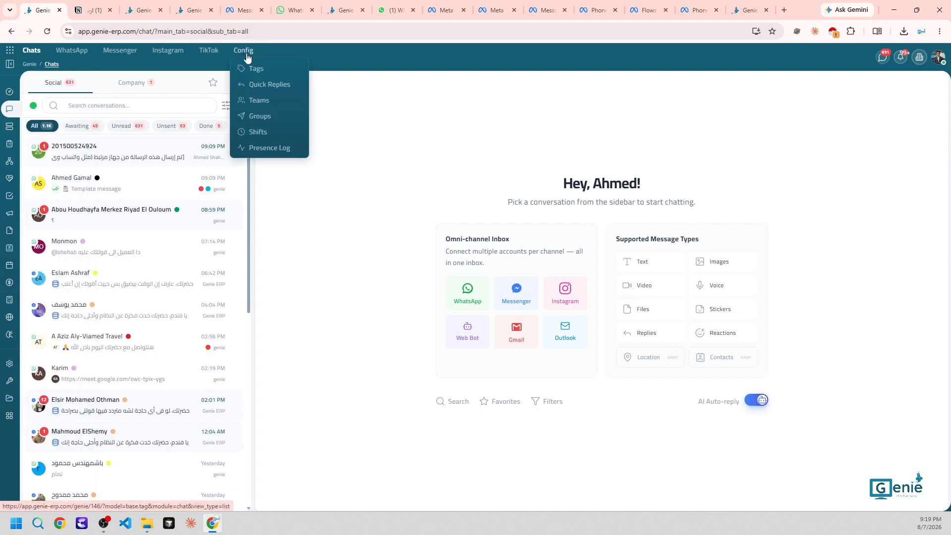
left_click(249, 116)
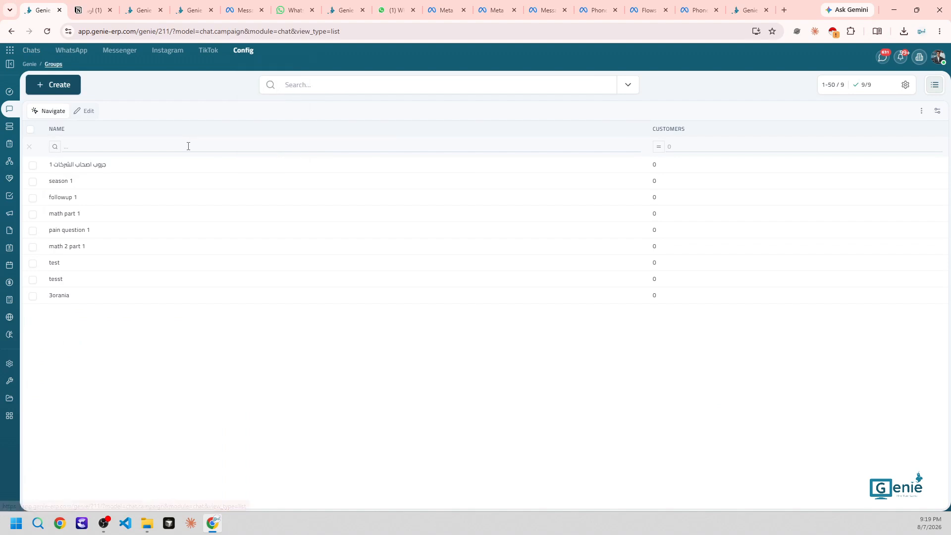
left_click(87, 263)
left_click(58, 84)
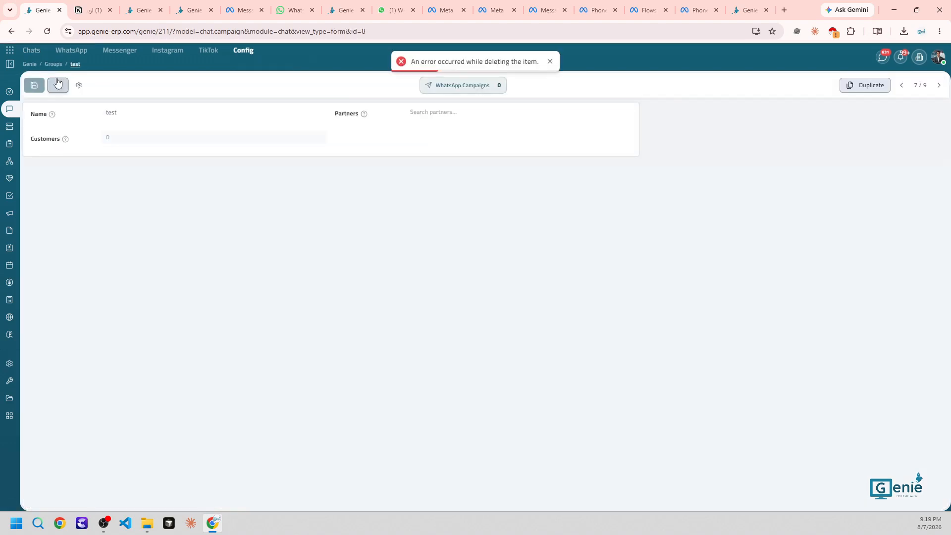
Create and save a new group named 'test2'
left_click(58, 85)
left_click(121, 112)
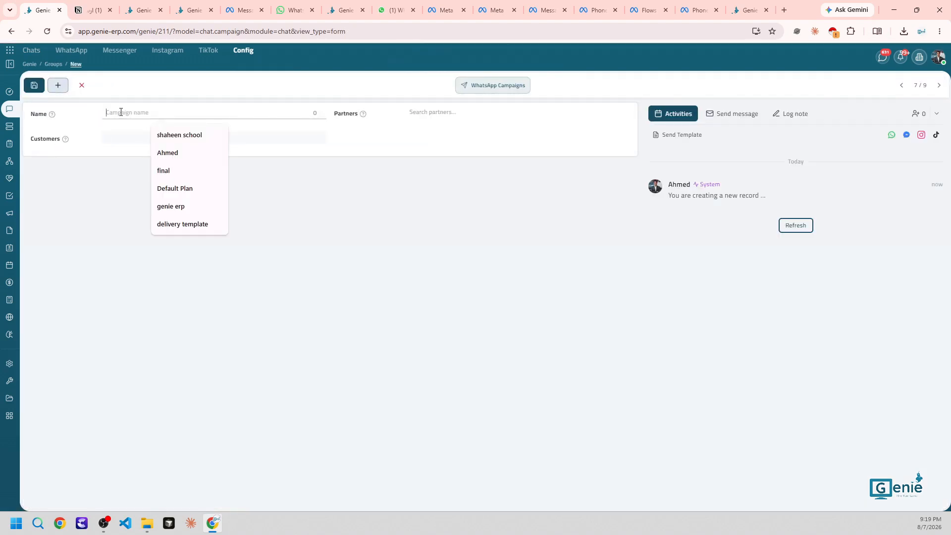
type("tes")
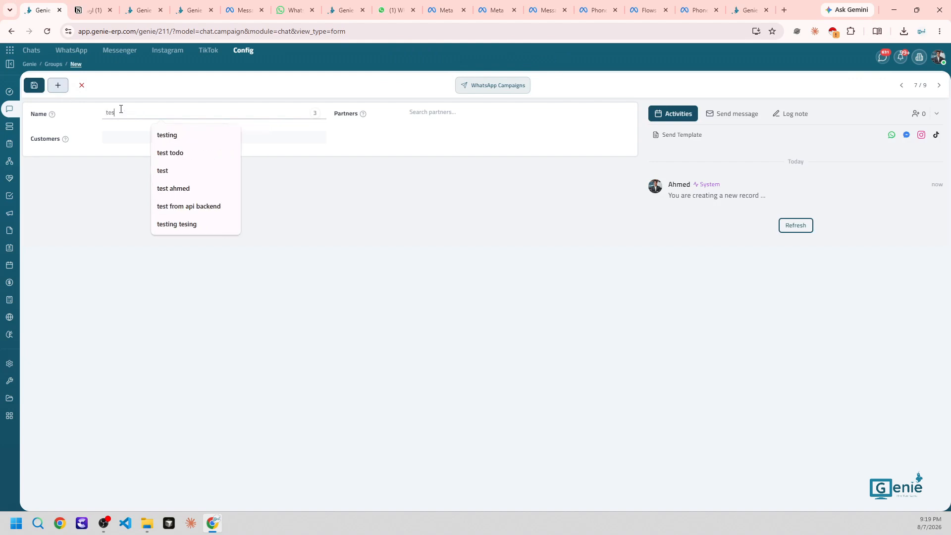
type("t2")
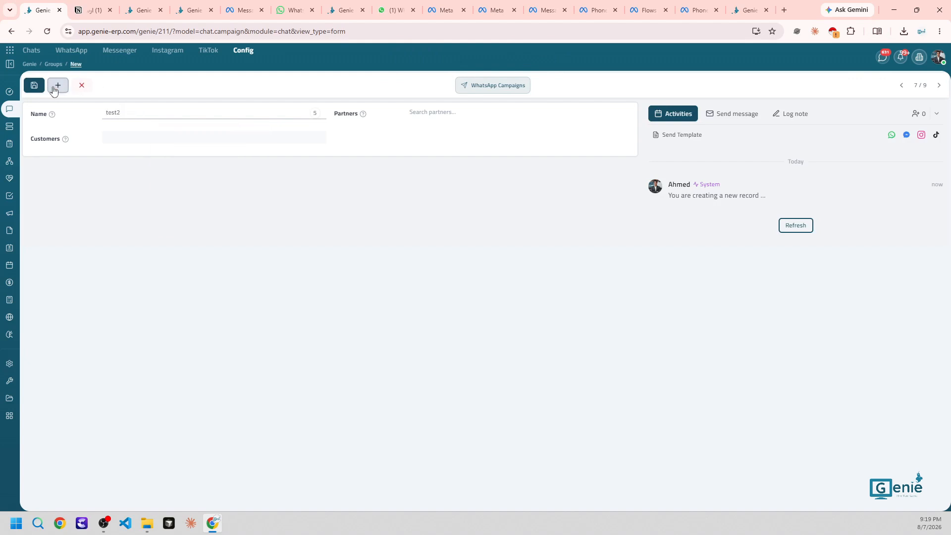
left_click(39, 87)
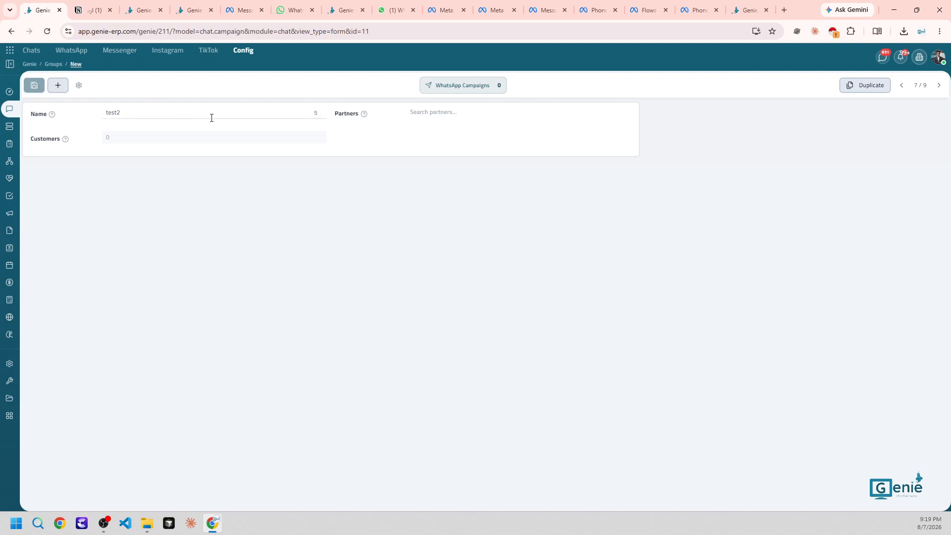
double_click(184, 113)
Open Contacts in a new tab, select the first contact, and open its Export Data dialog
middle_click(32, 251)
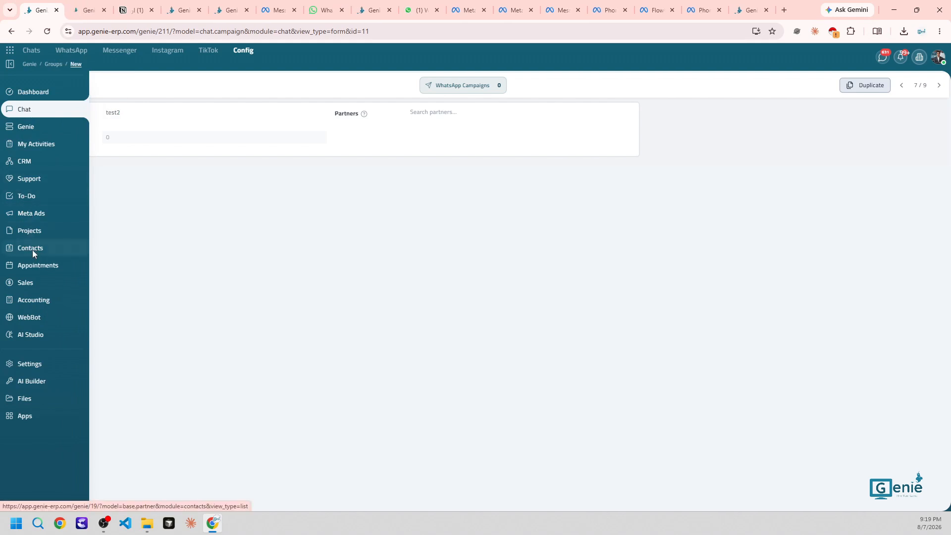
key("ctrl+Tab")
left_click(32, 166)
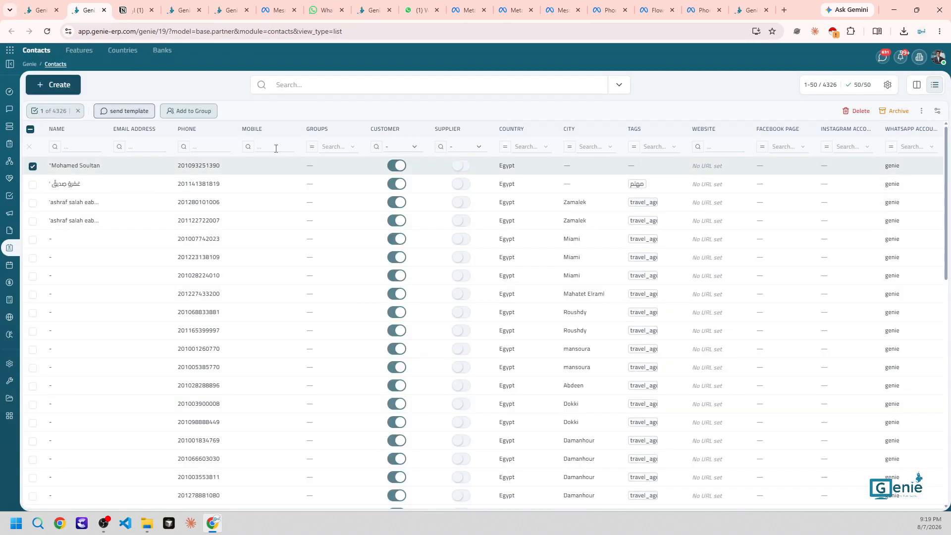
left_click(921, 110)
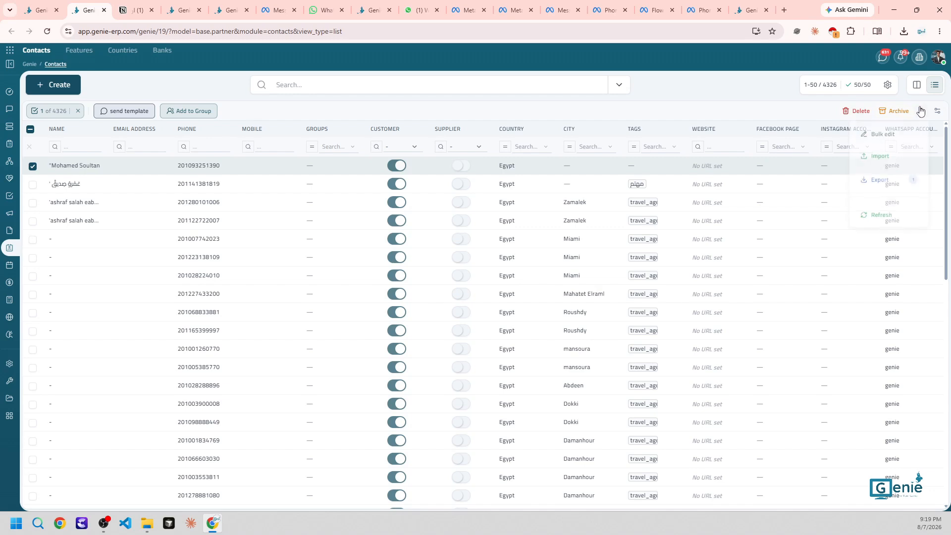
left_click(881, 178)
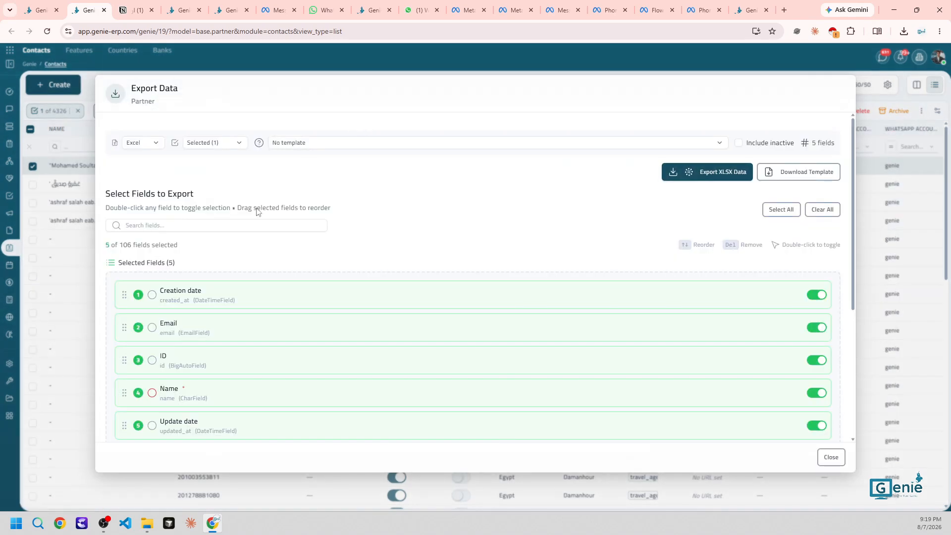
Remove Creation date, Email, ID and Update date from the export fields
left_click(817, 294)
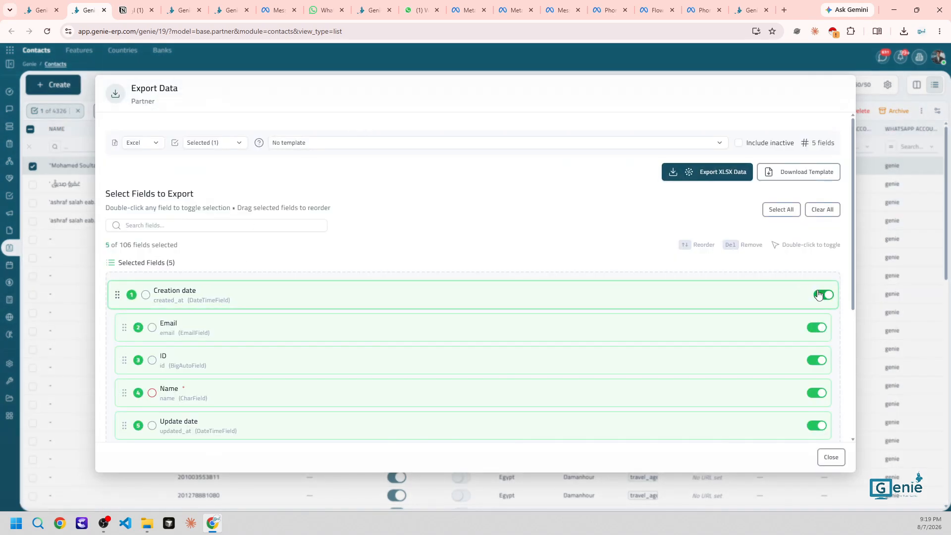
left_click(819, 295)
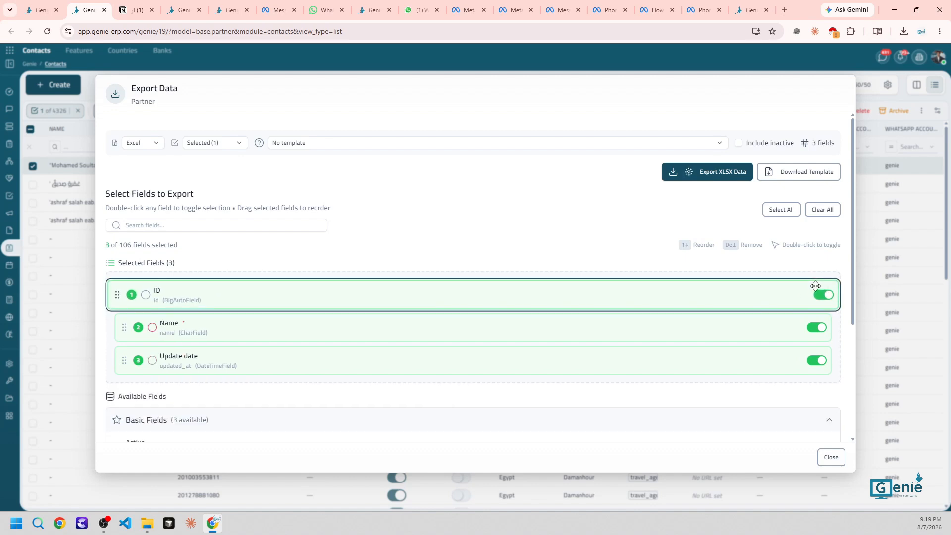
left_click(823, 295)
left_click(817, 327)
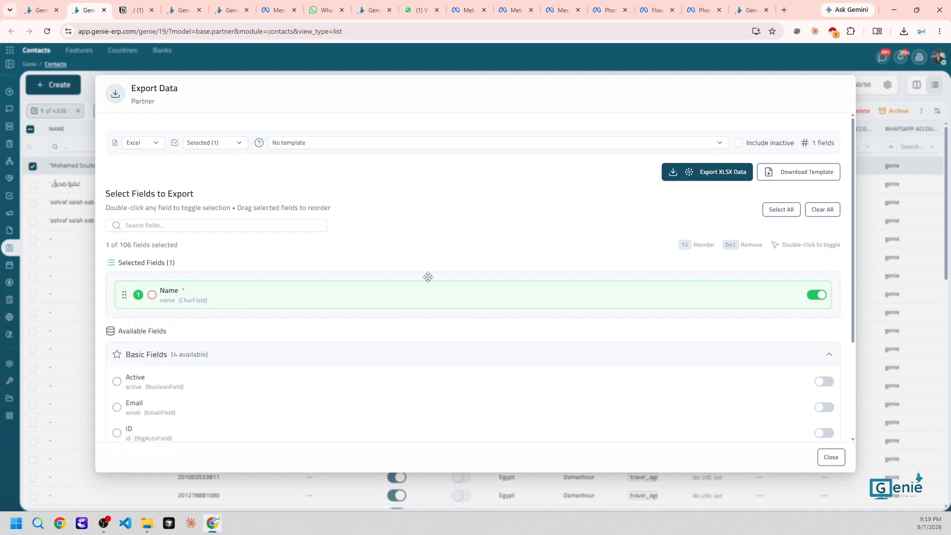
scroll(292, 281, "down", 3)
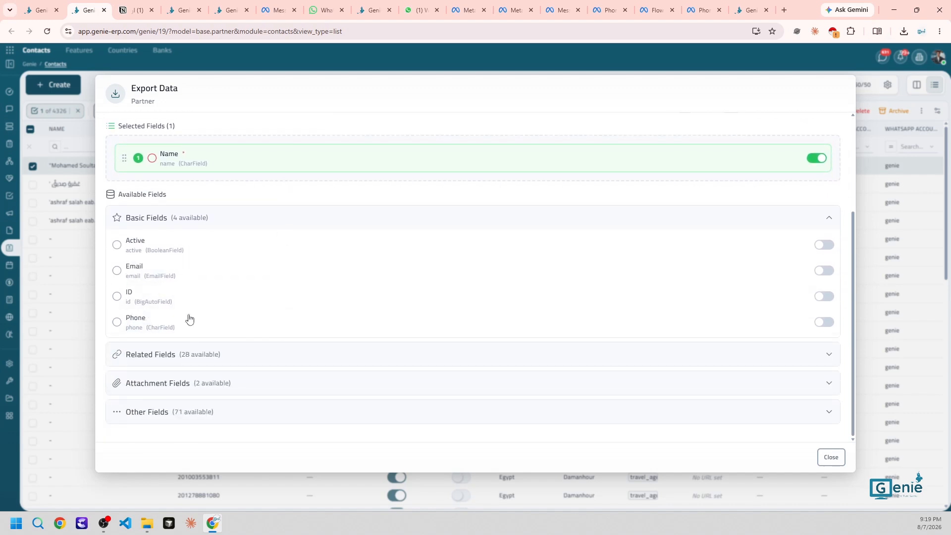
scroll(196, 213, "up", 3)
Add Phone and whatsapp account to the export fields via the field search
left_click(195, 188)
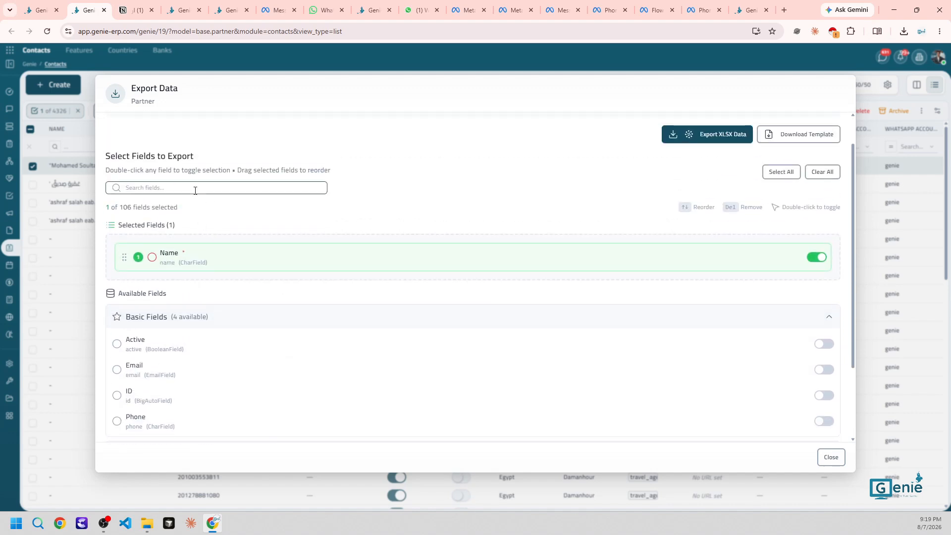
type("phone")
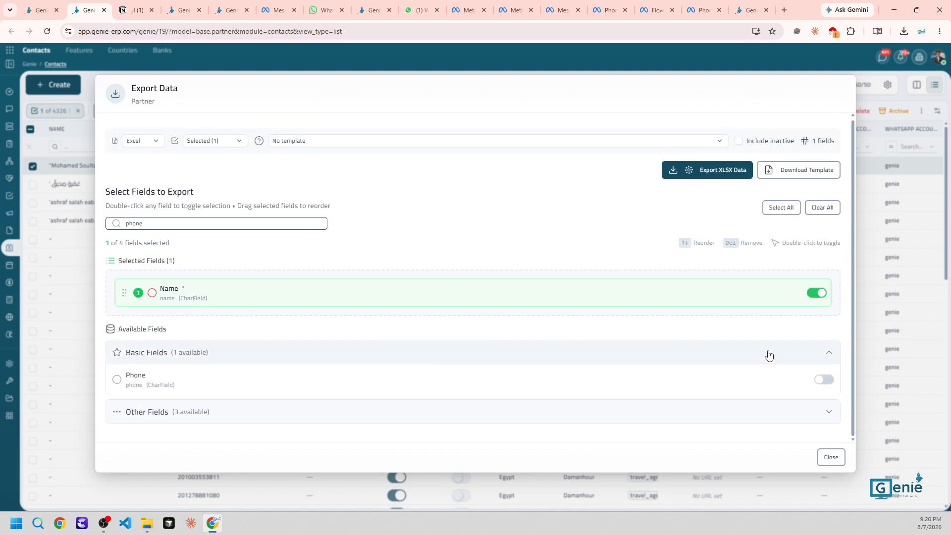
left_click(824, 380)
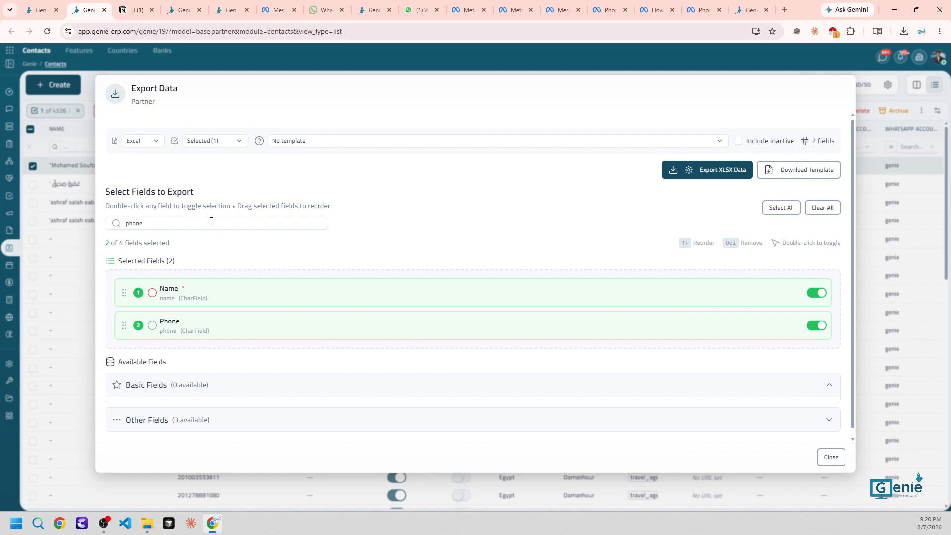
double_click(211, 221)
type("wa")
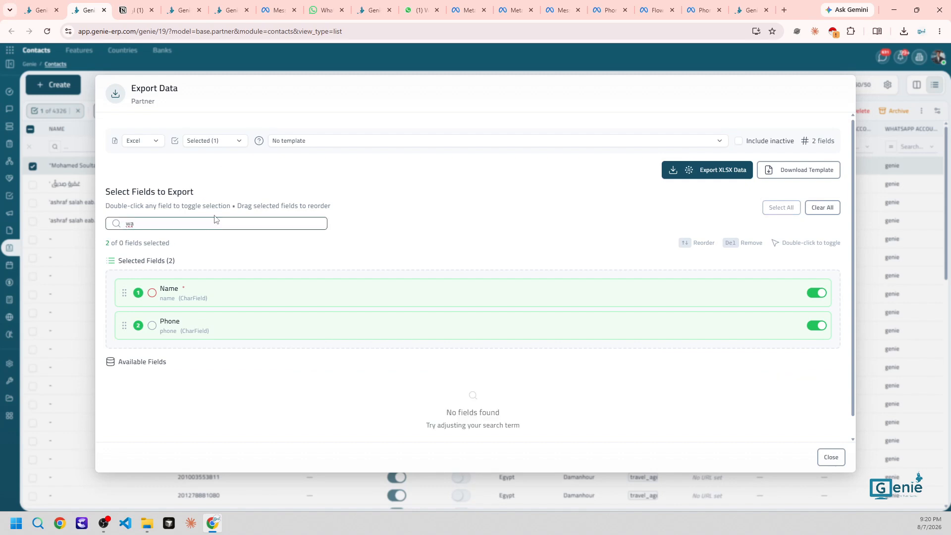
key("BackSpace")
type("h")
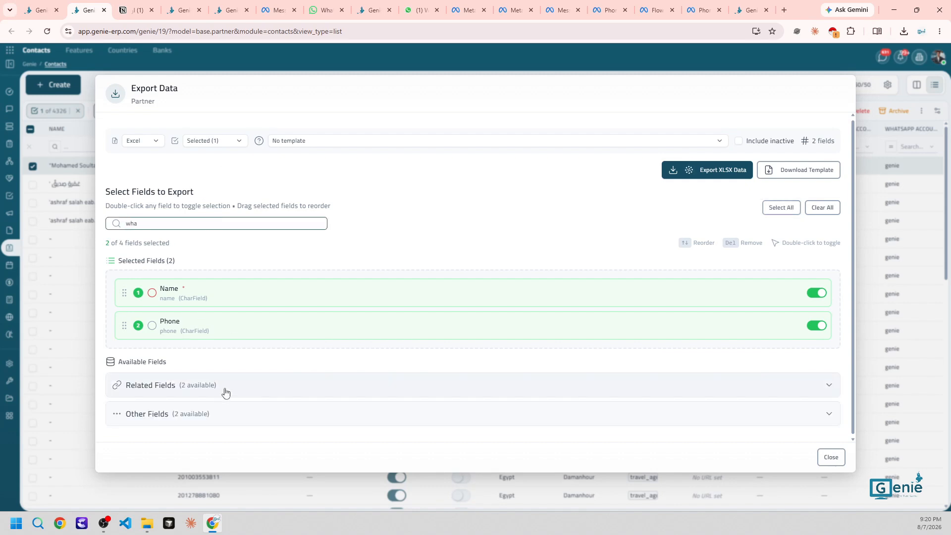
left_click(225, 393)
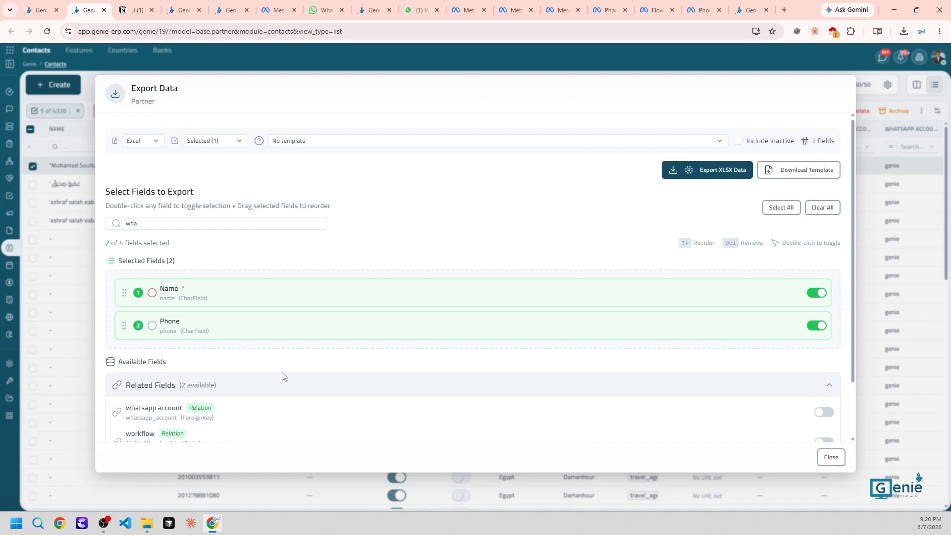
left_click(823, 413)
Add the groups and tags fields to the export
left_click(159, 219)
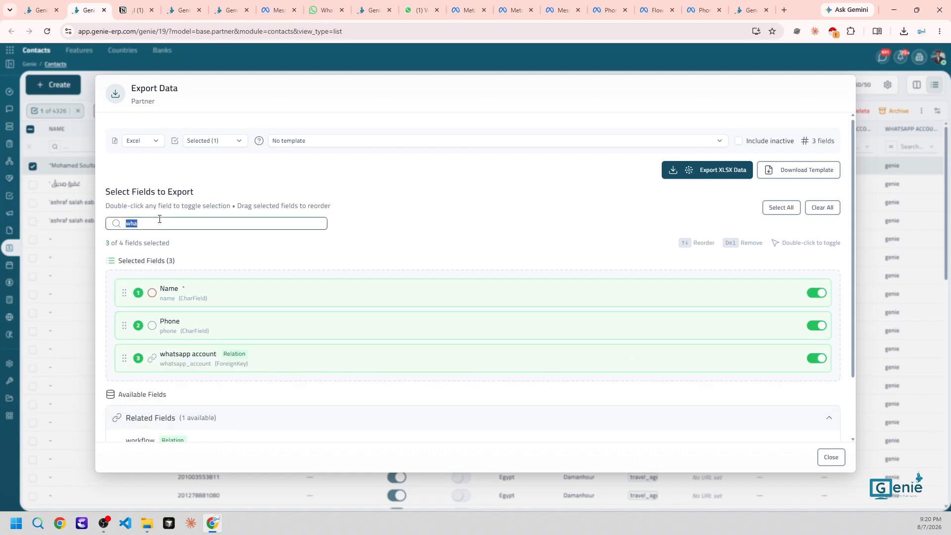
type("gr")
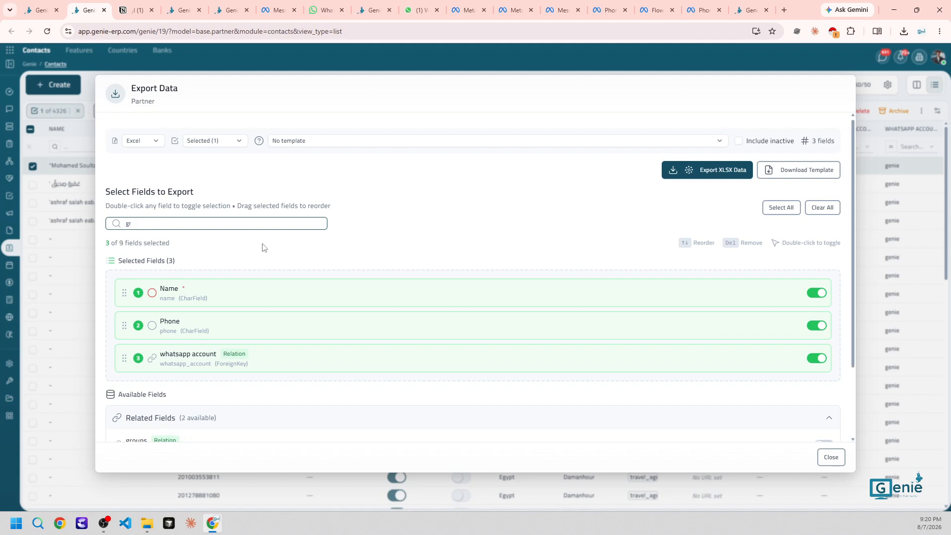
scroll(252, 278, "down", 2)
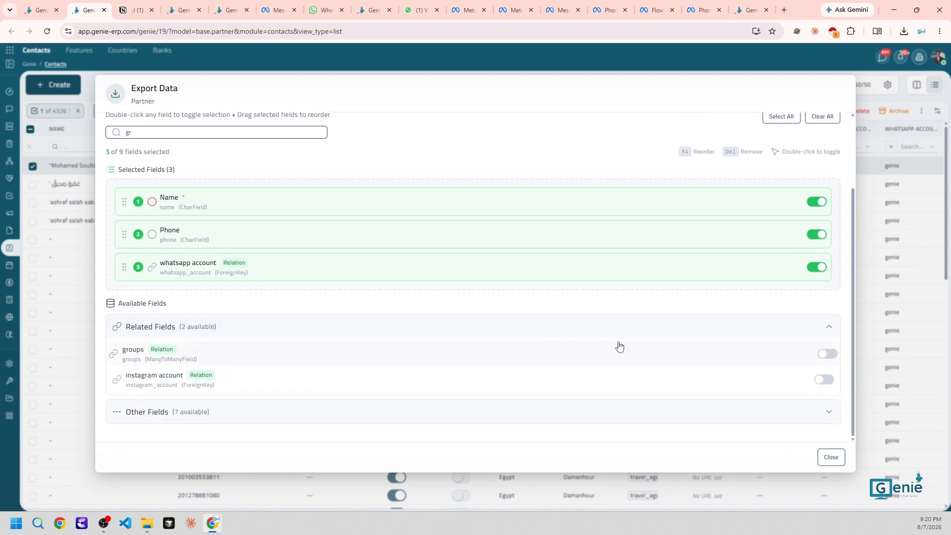
left_click(826, 355)
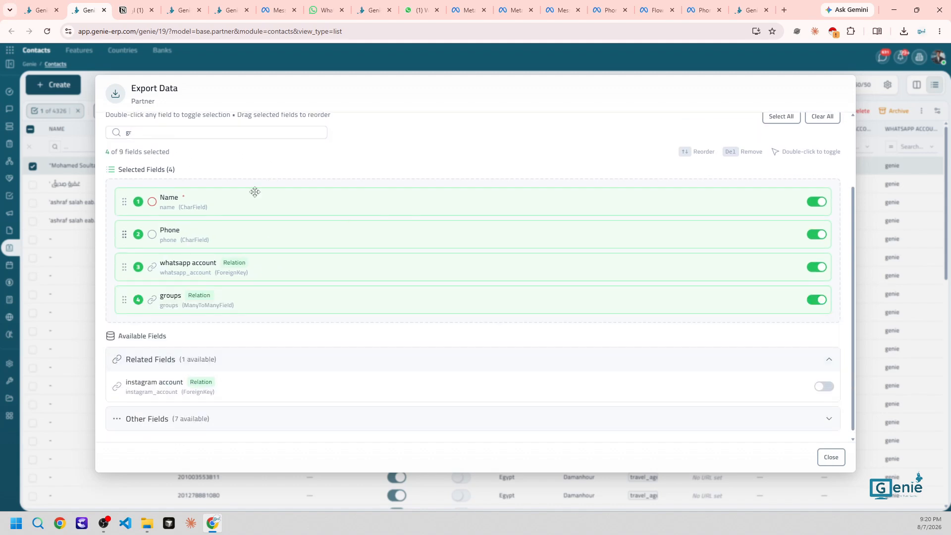
double_click(166, 132)
type("tags")
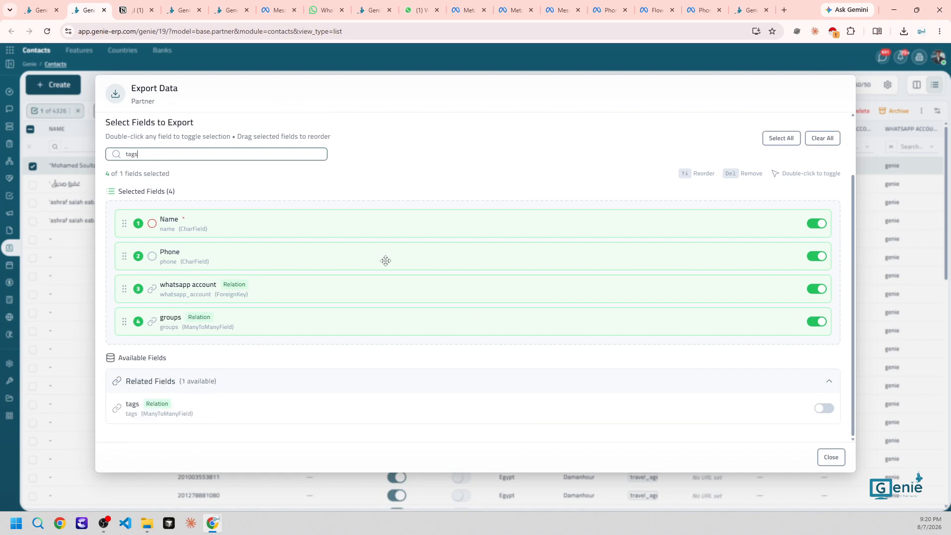
left_click(833, 411)
scroll(391, 217, "up", 3)
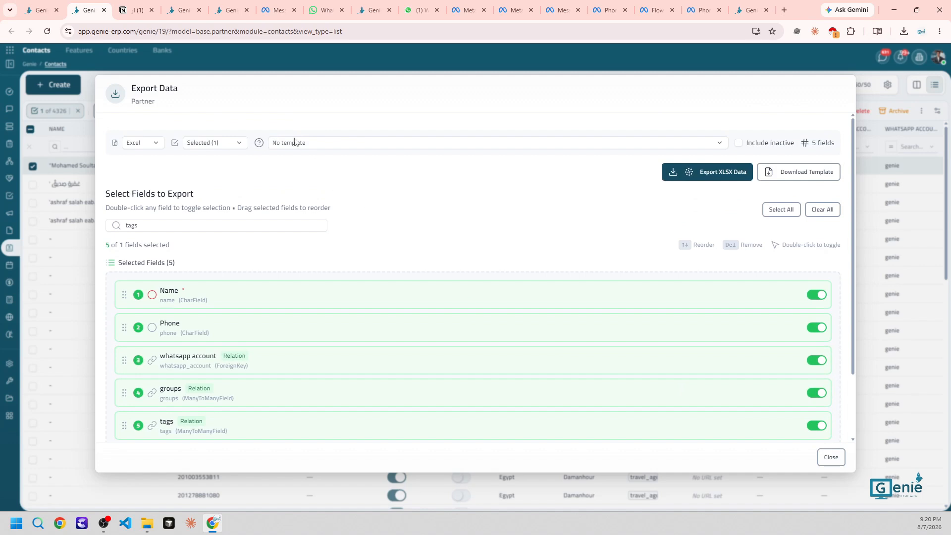
Save the chosen export fields as a new template named 'fullexport'
left_click(311, 145)
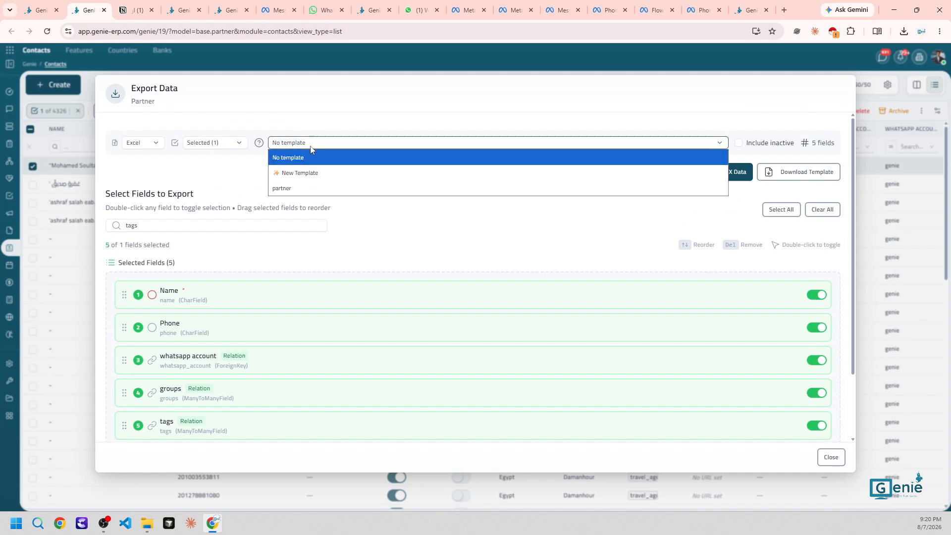
left_click(304, 172)
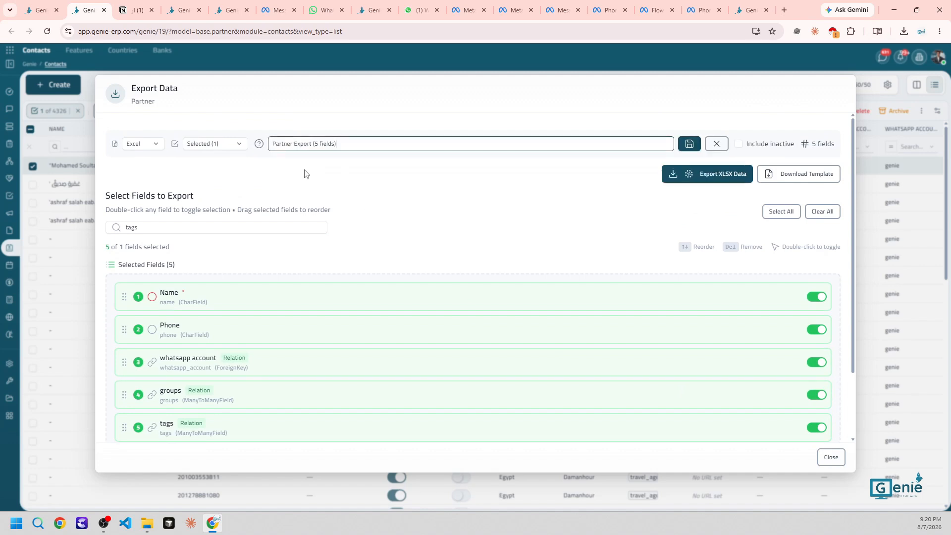
triple_click(312, 143)
type("fulle")
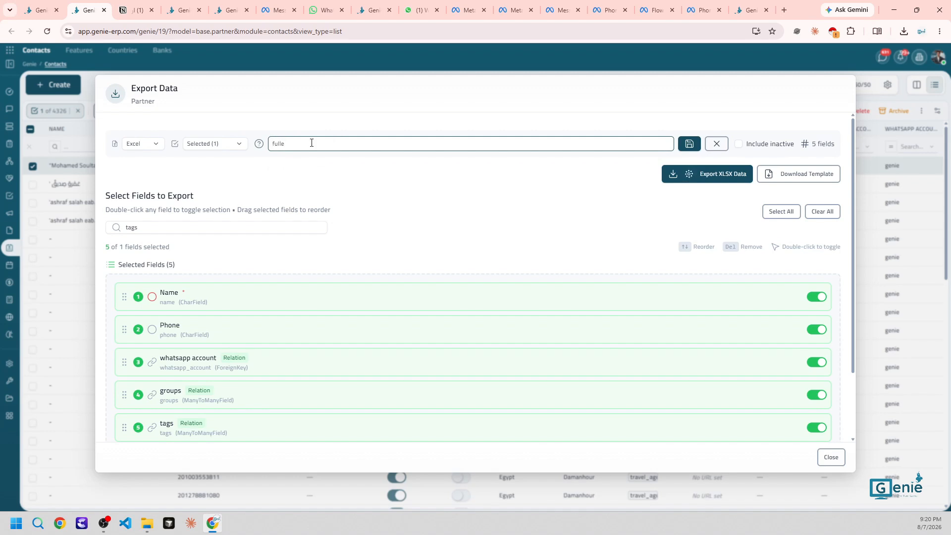
type("xport")
left_click(689, 144)
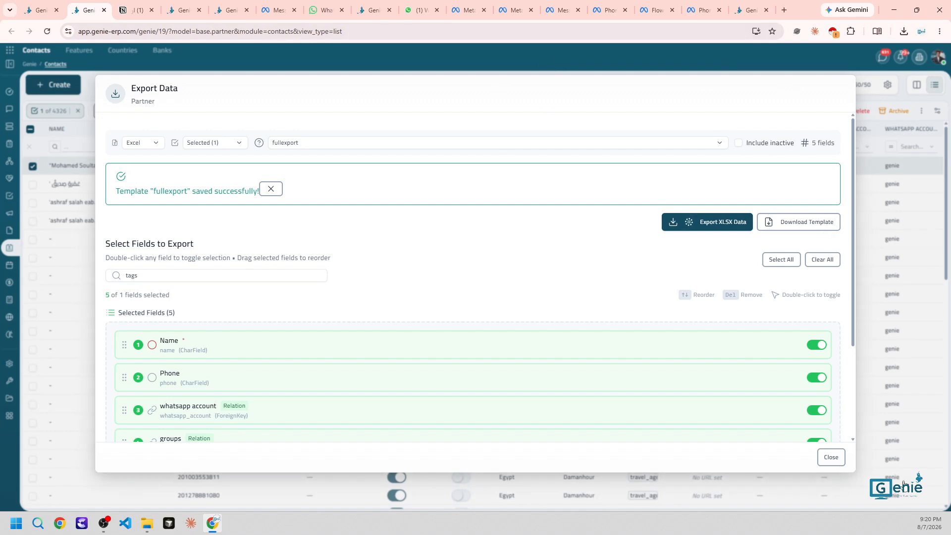
Reopen Export, apply the fullexport template, and export the selected contact as XLSX
left_click(830, 456)
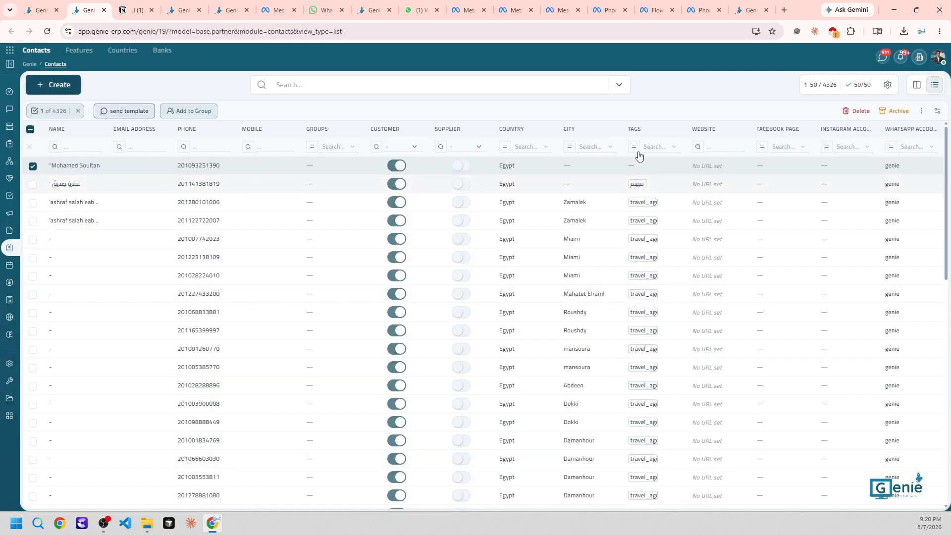
left_click(927, 110)
left_click(931, 178)
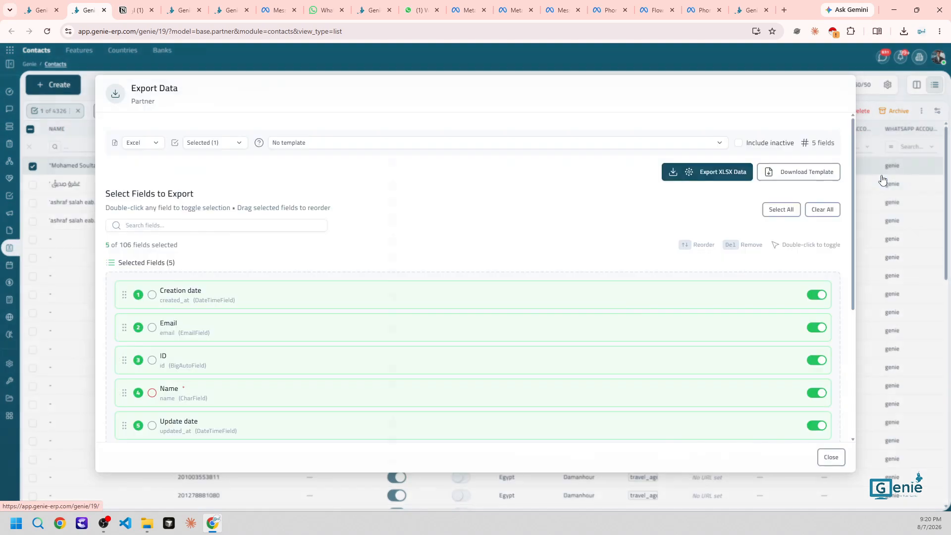
left_click(454, 147)
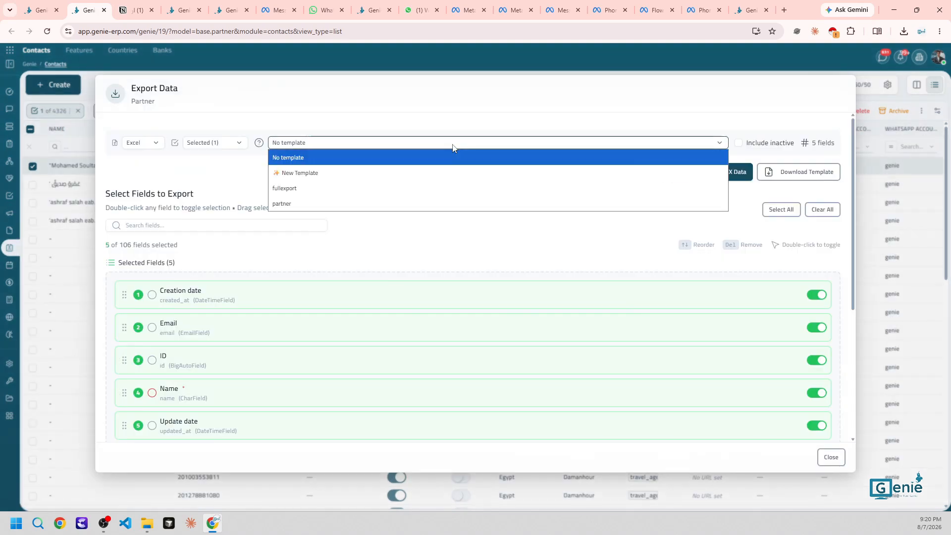
left_click(420, 184)
scroll(208, 330, "down", 2)
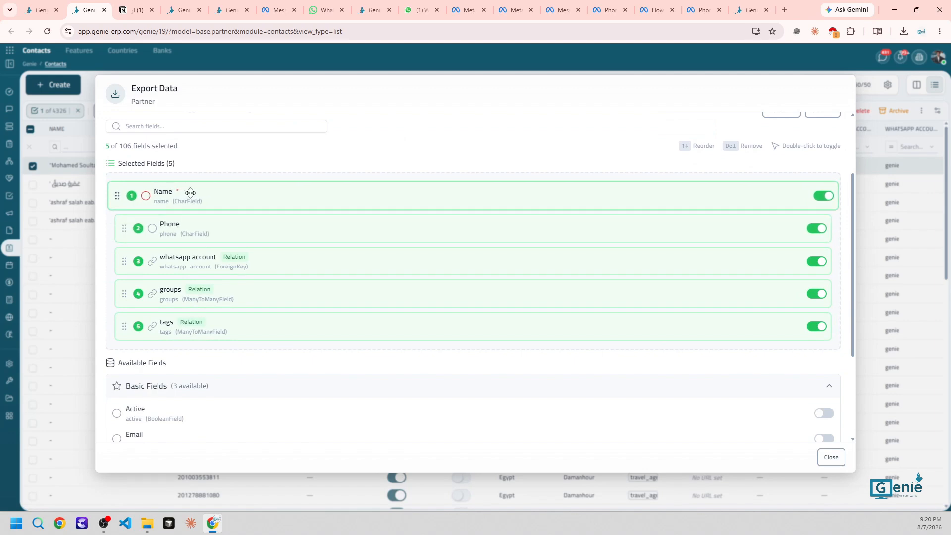
scroll(191, 193, "up", 2)
left_click(713, 174)
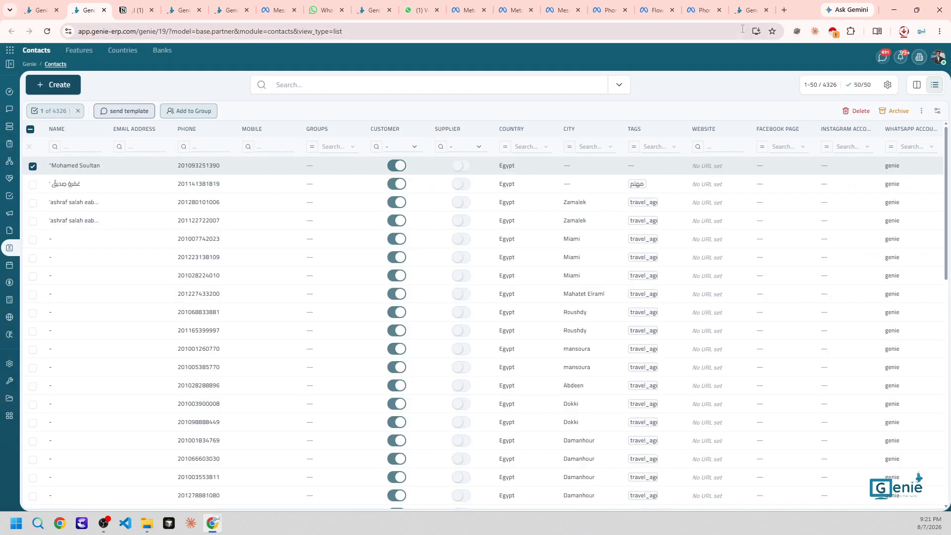
Open the downloaded partner_export spreadsheet and check its empty groups and tags cells
left_click(904, 31)
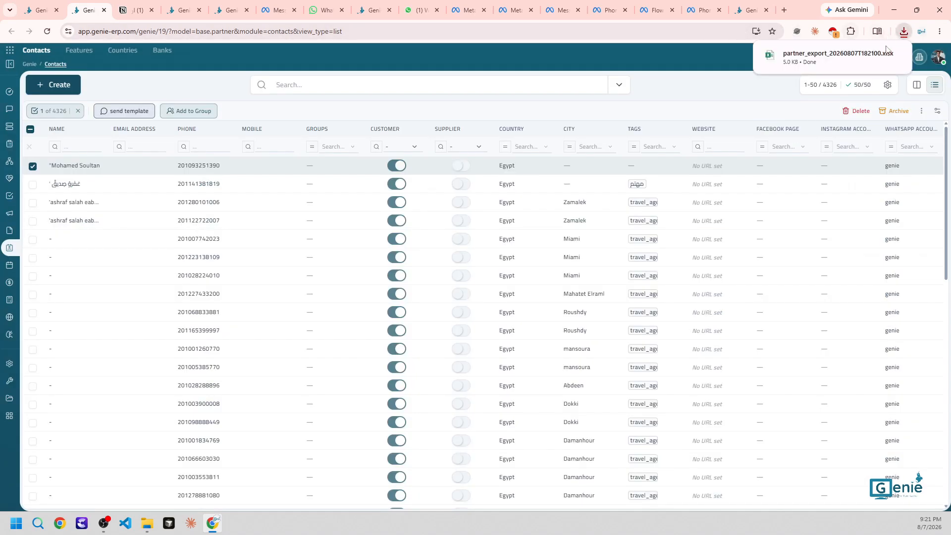
left_click(845, 55)
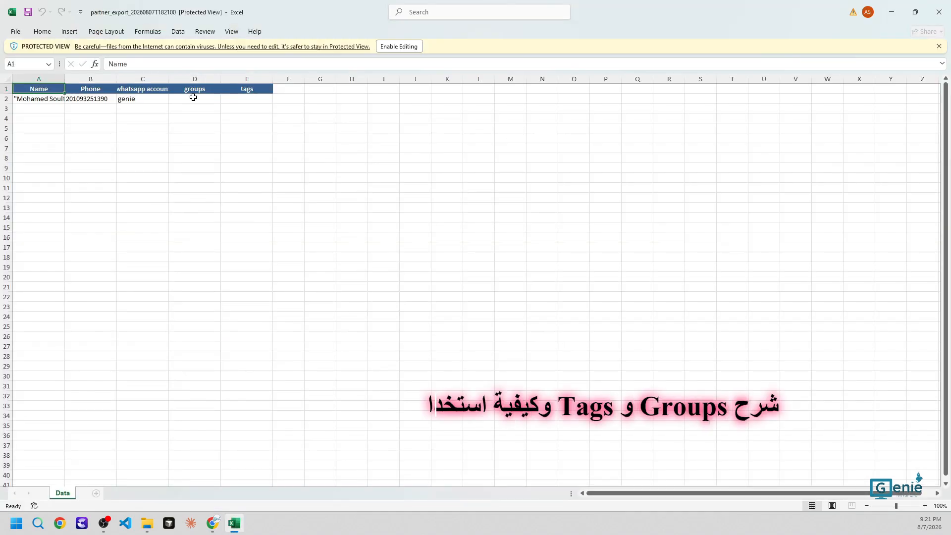
left_click(193, 98)
left_click(240, 100)
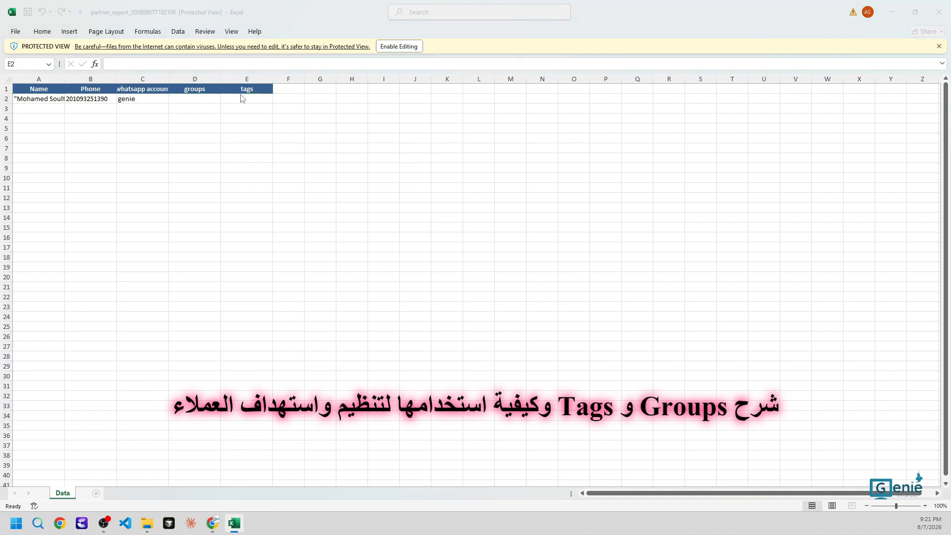
key("alt+Tab")
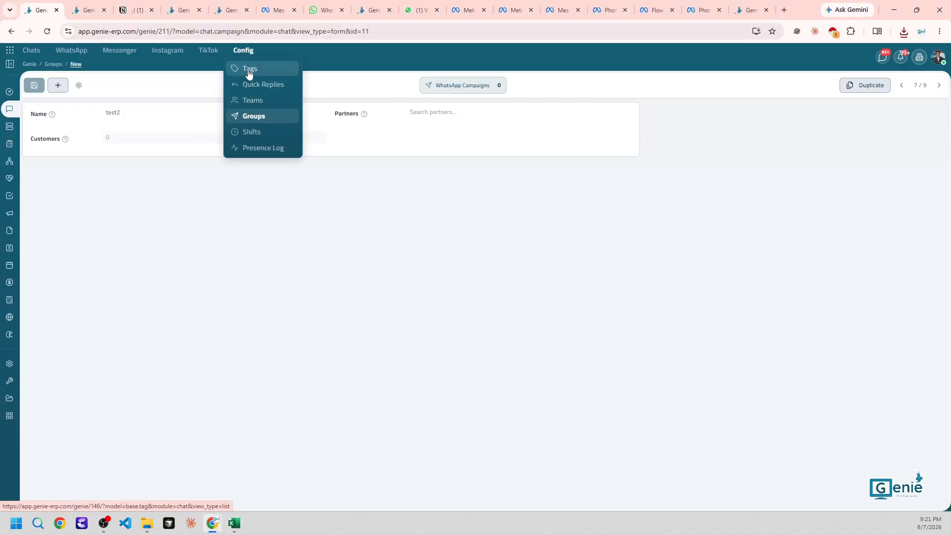
Copy the مهتم tag name from Config > Tags and paste it into the sheet's tags cell
left_click(249, 74)
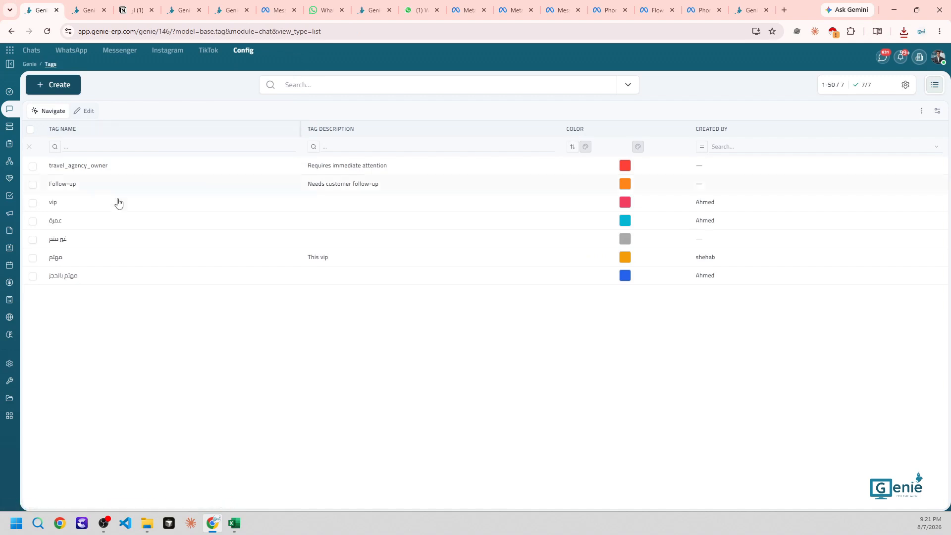
left_click(78, 258)
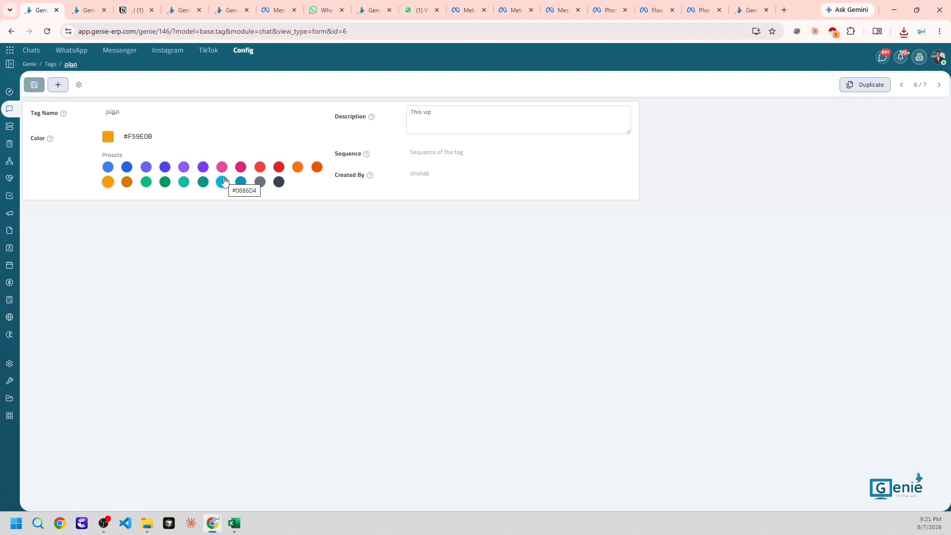
left_click(117, 113)
double_click(126, 112)
key("ctrl+c")
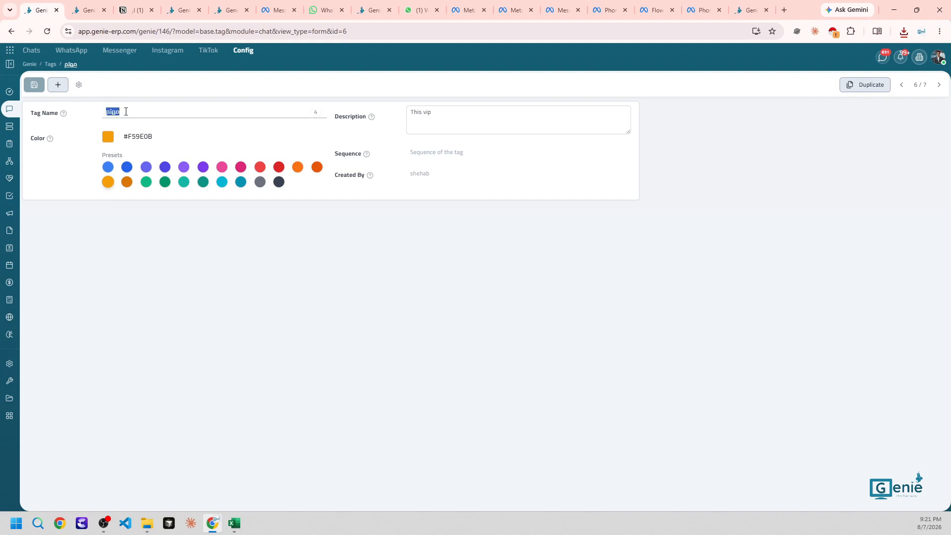
key("alt+Tab")
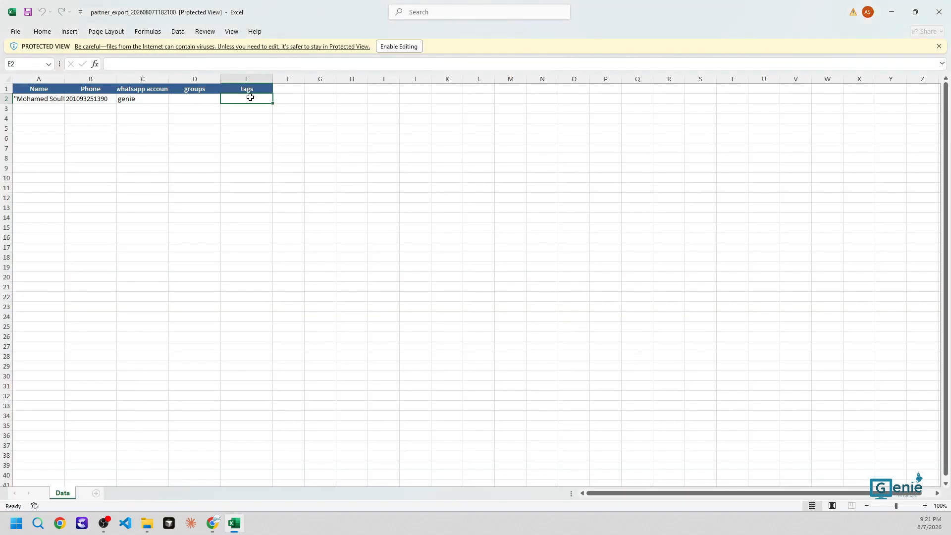
key("ctrl+v")
left_click(231, 154)
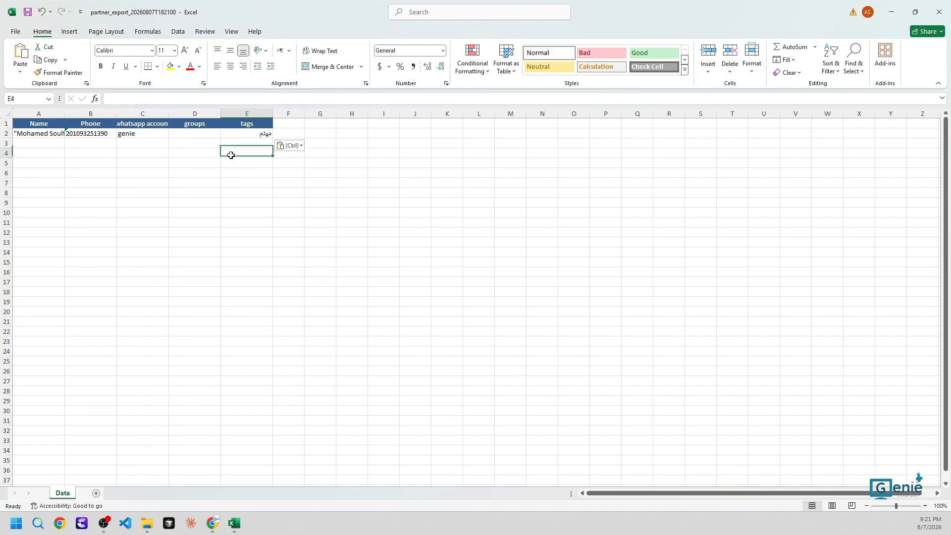
key("alt+Tab")
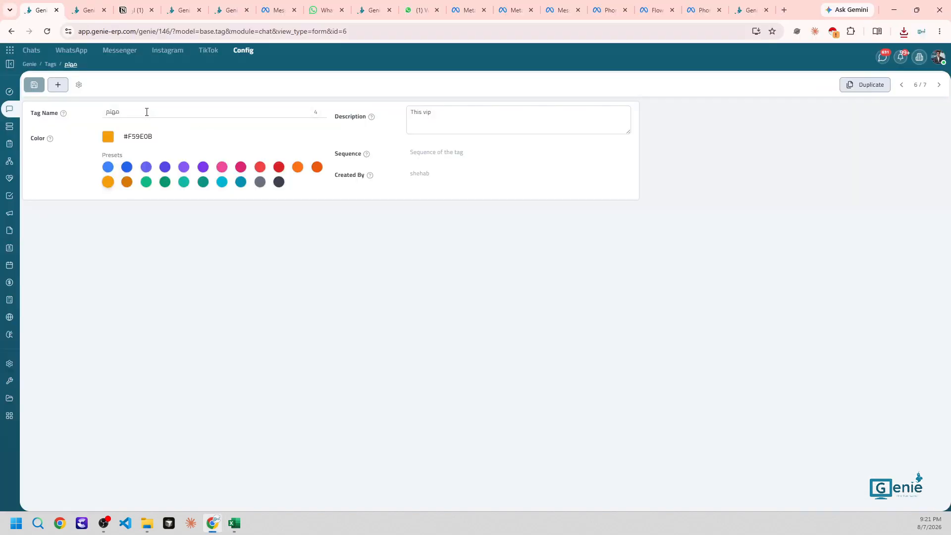
Open the test2 group under Config > Groups and select its name
left_click(244, 50)
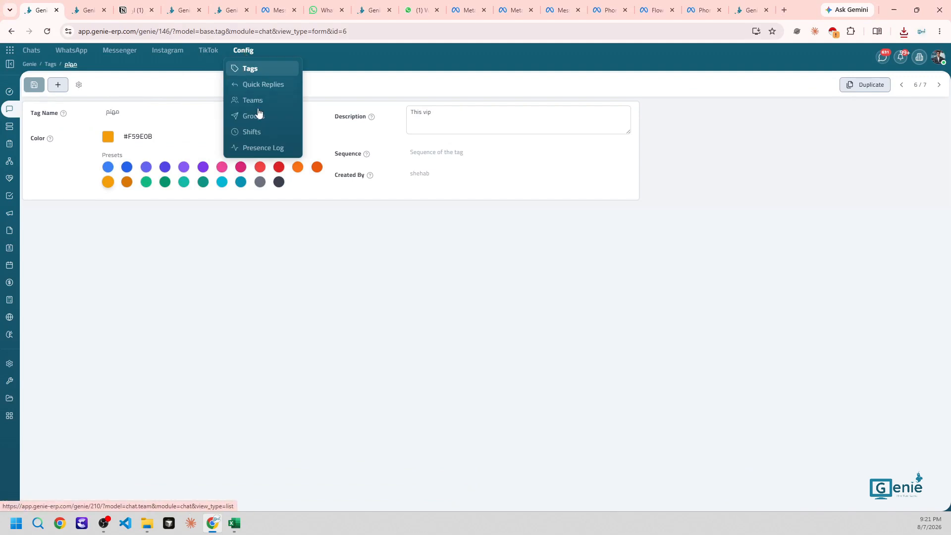
left_click(252, 116)
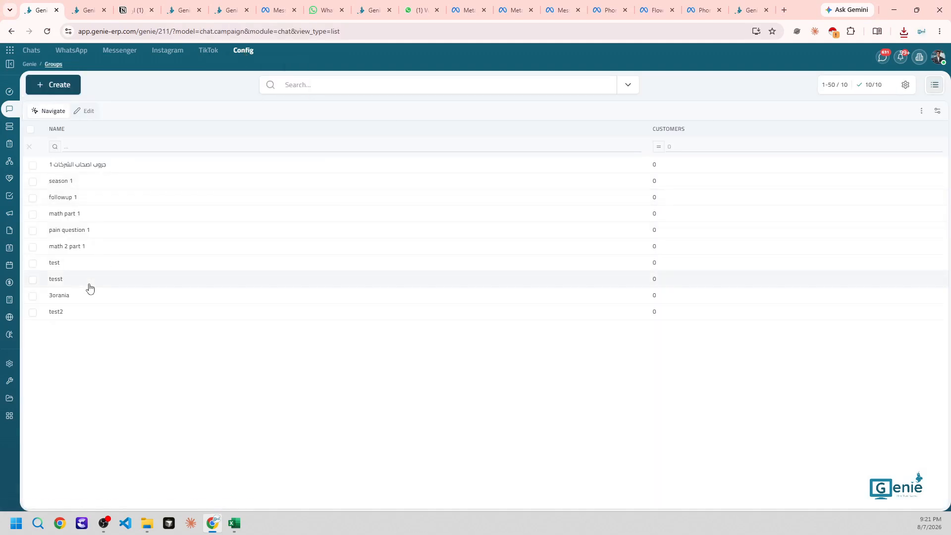
left_click(67, 313)
left_click_drag(107, 118, 125, 114)
key("ctrl+c")
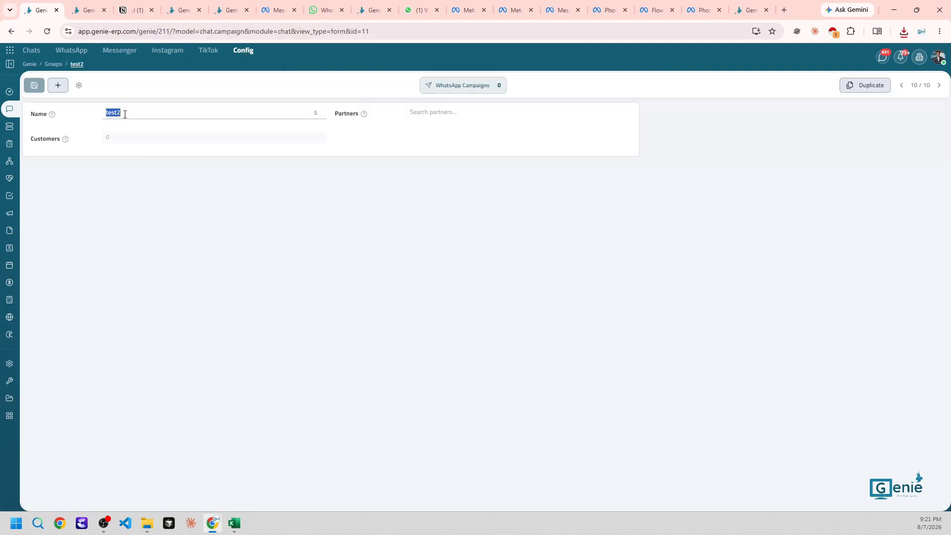
Paste 'test2' into the sheet's groups cell D2, then return to the browser
key("alt+Tab")
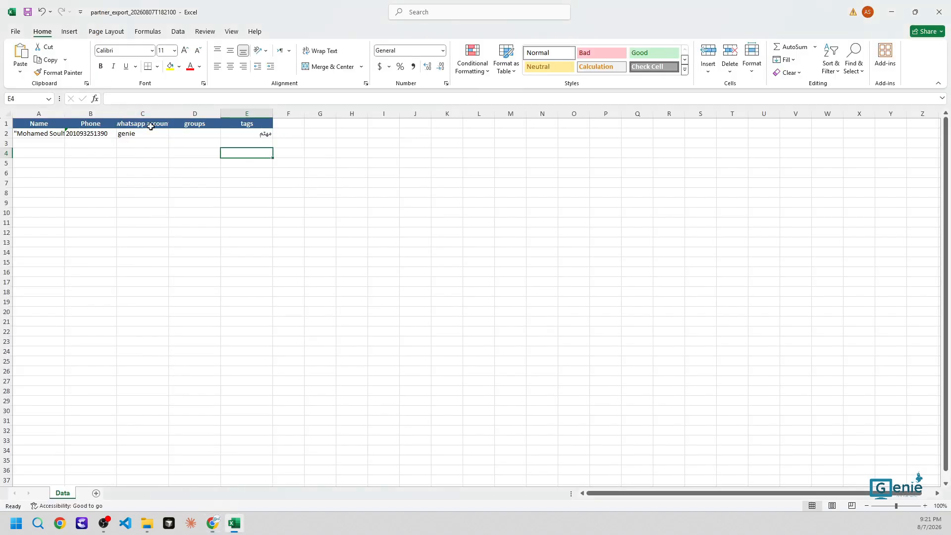
left_click(197, 136)
key("ctrl+v")
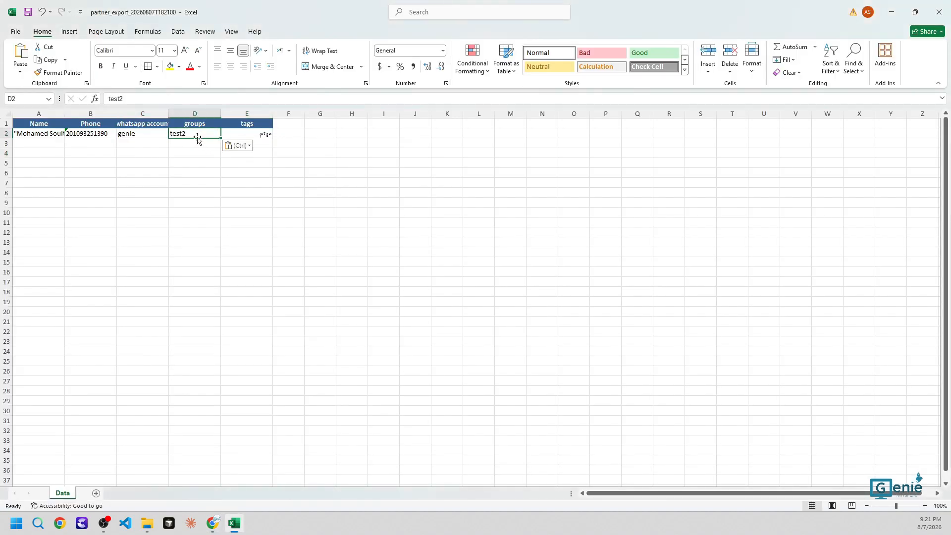
left_click(190, 173)
key("Escape")
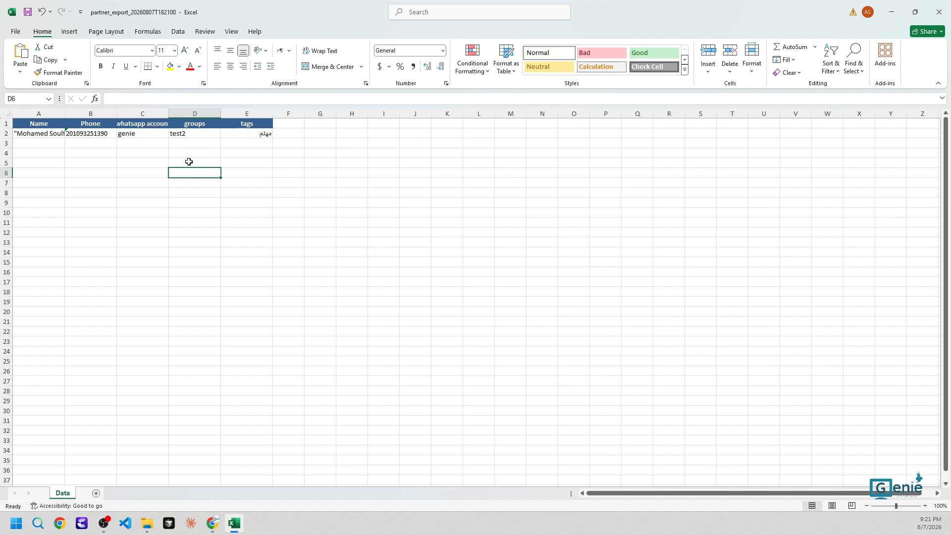
left_click(249, 124)
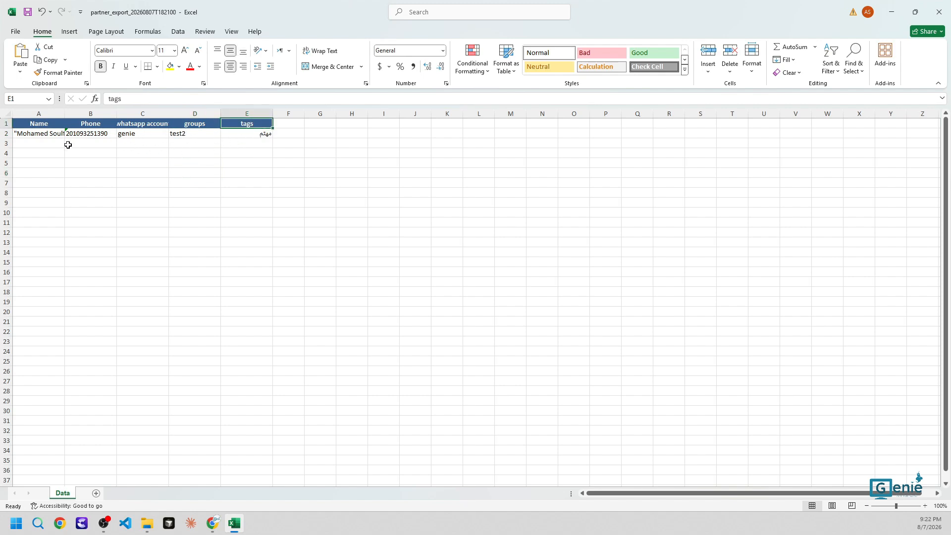
key("alt+Tab")
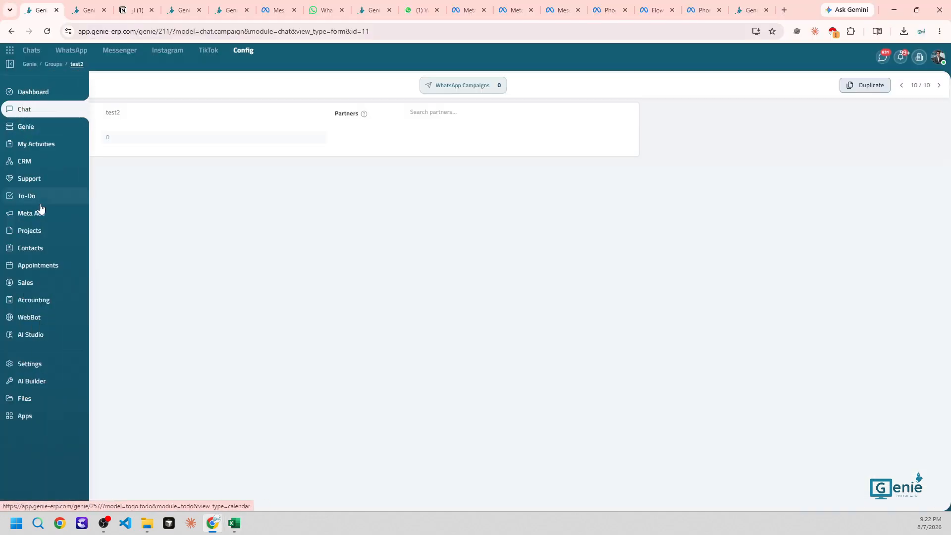
Start a new contacts import and upload the edited partner_export spreadsheet
left_click(85, 11)
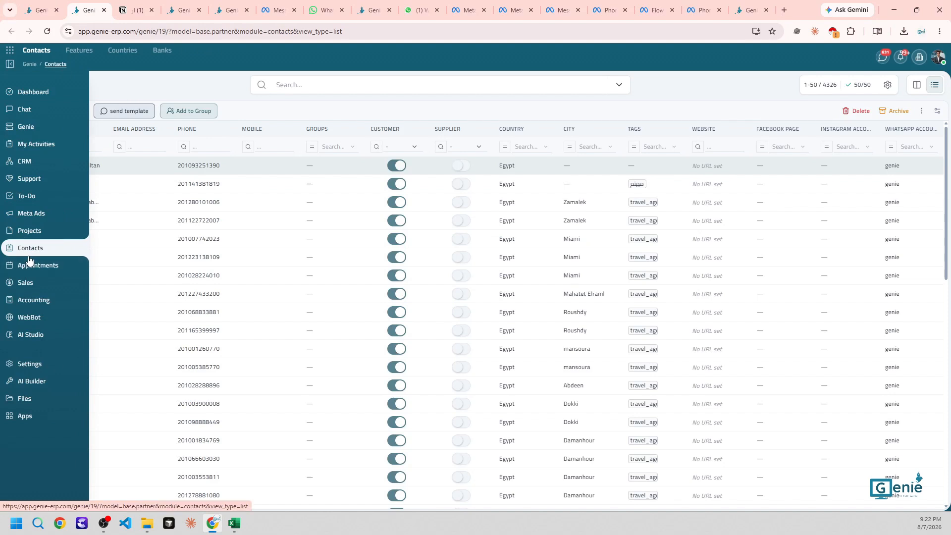
left_click(30, 249)
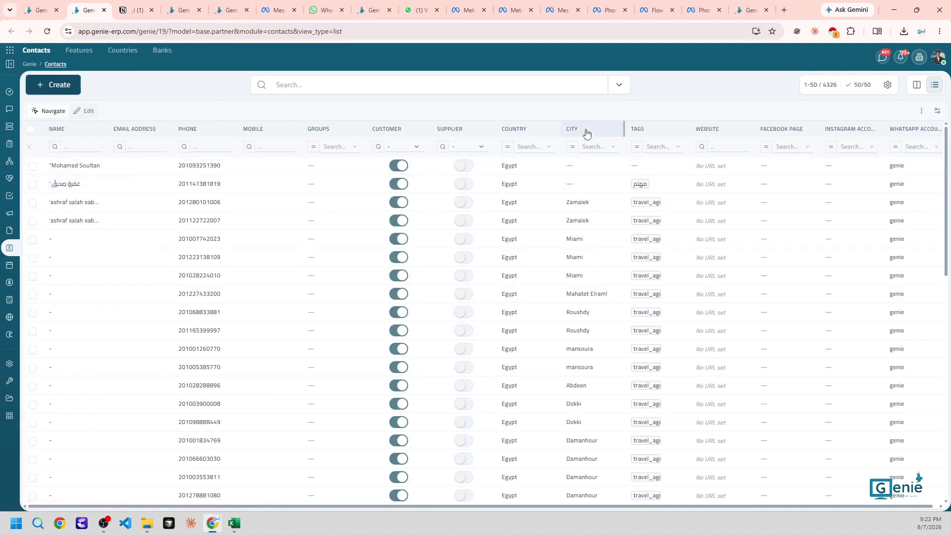
left_click(923, 112)
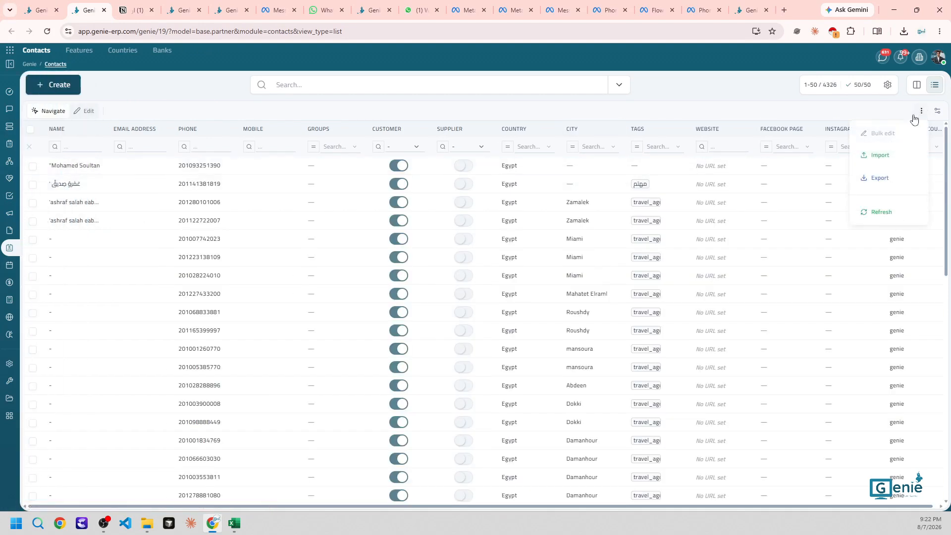
left_click(880, 156)
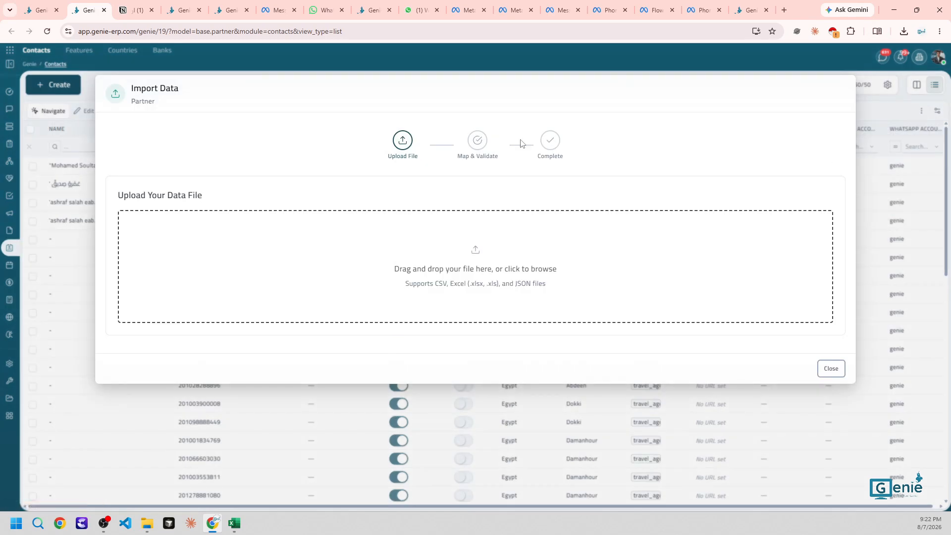
left_click(470, 234)
left_click(798, 218)
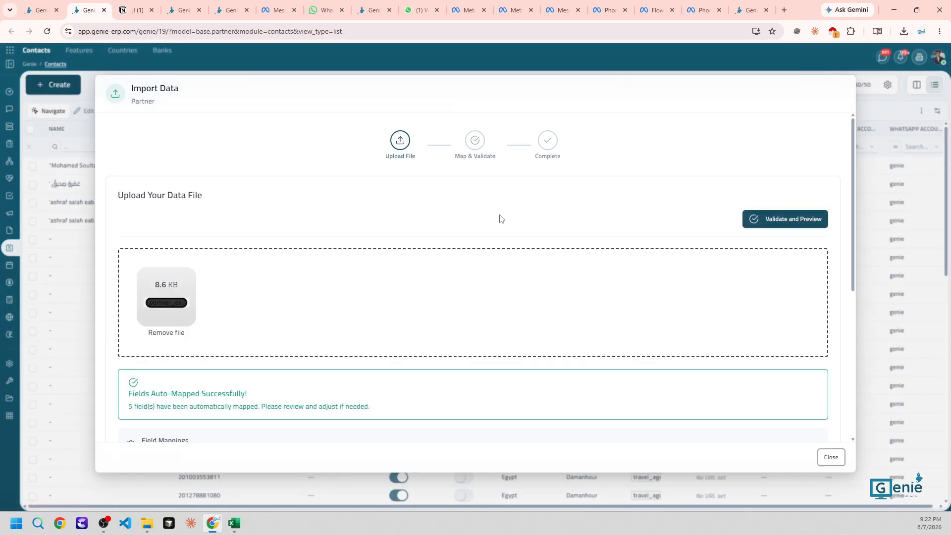
Check the spreadsheet's five columns in Excel, then set matching on Phone
scroll(495, 220, "down", 4)
scroll(472, 228, "down", 2)
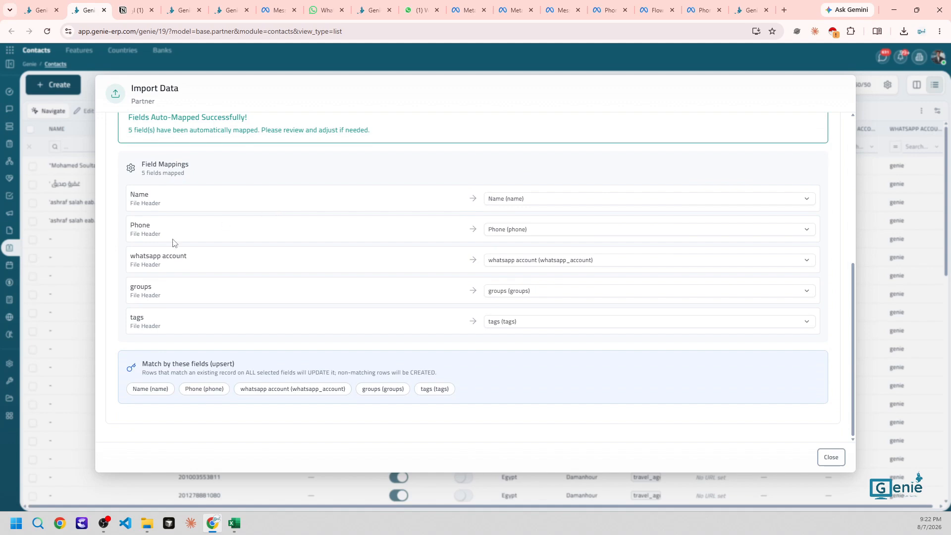
left_click(235, 523)
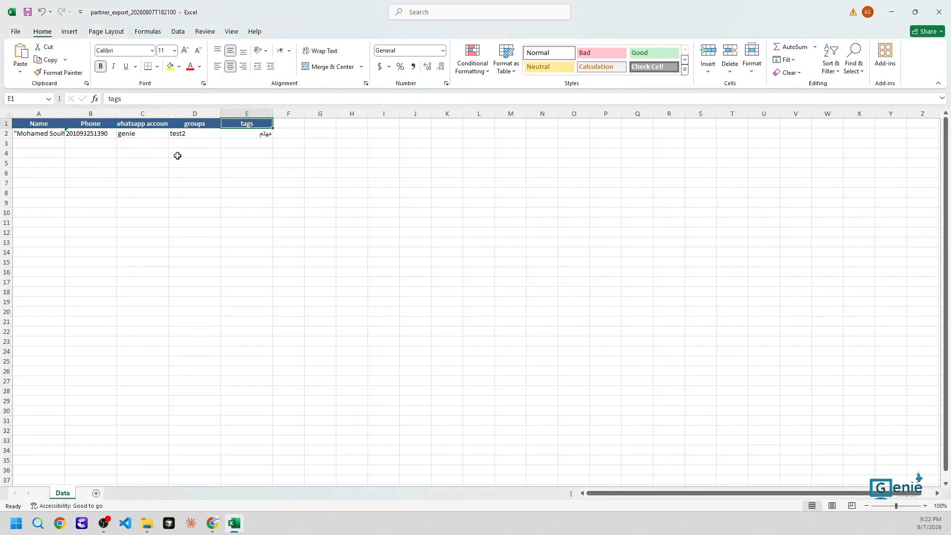
key("alt+Tab")
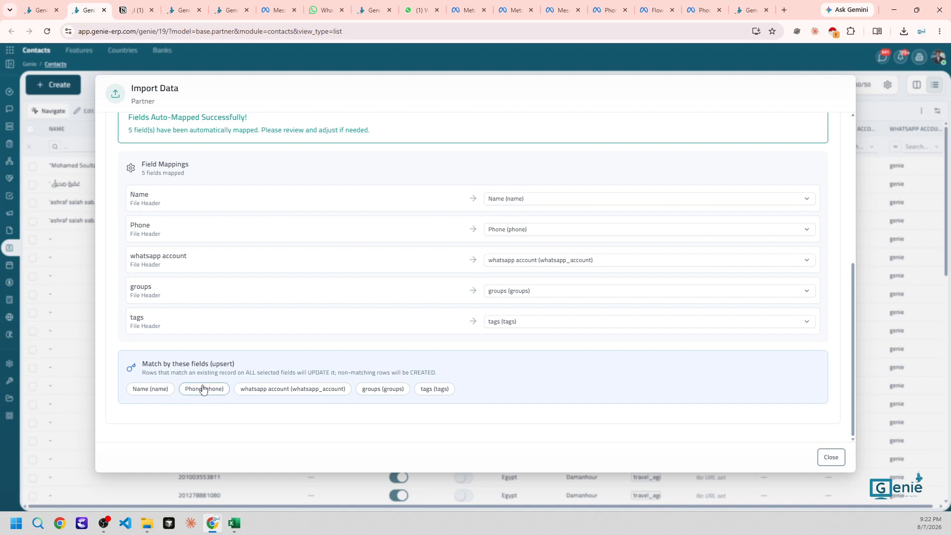
left_click(203, 389)
Also match on whatsapp account, validate, import to update the contact, and view it
left_click(294, 394)
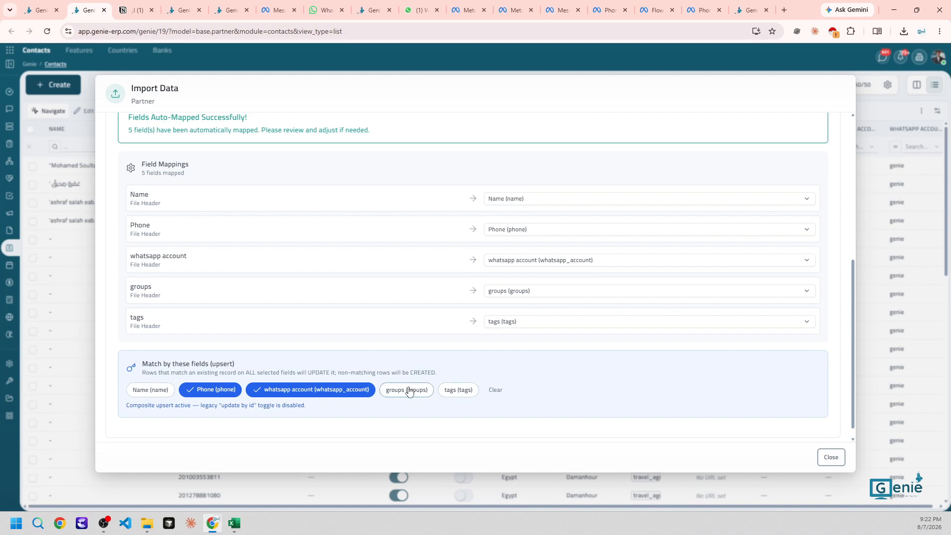
scroll(401, 342, "up", 5)
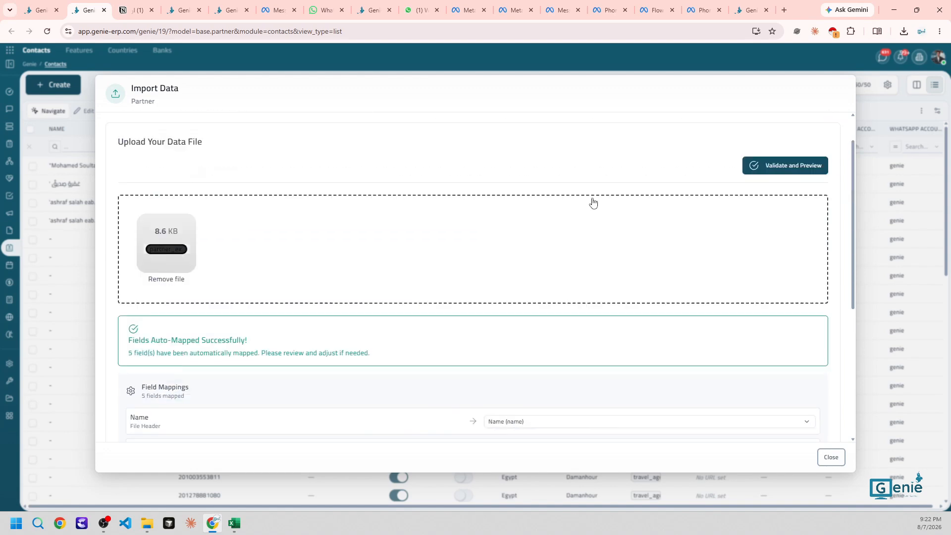
left_click(788, 171)
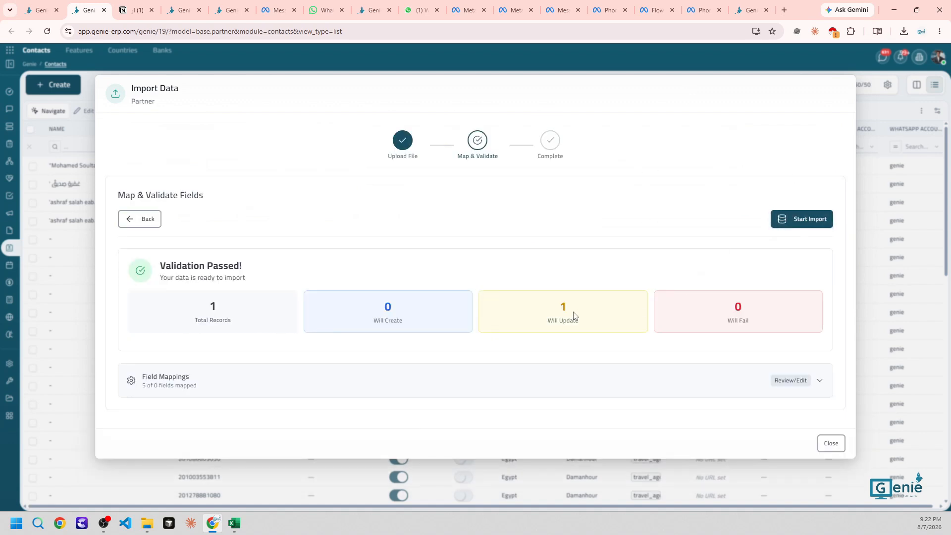
left_click(803, 220)
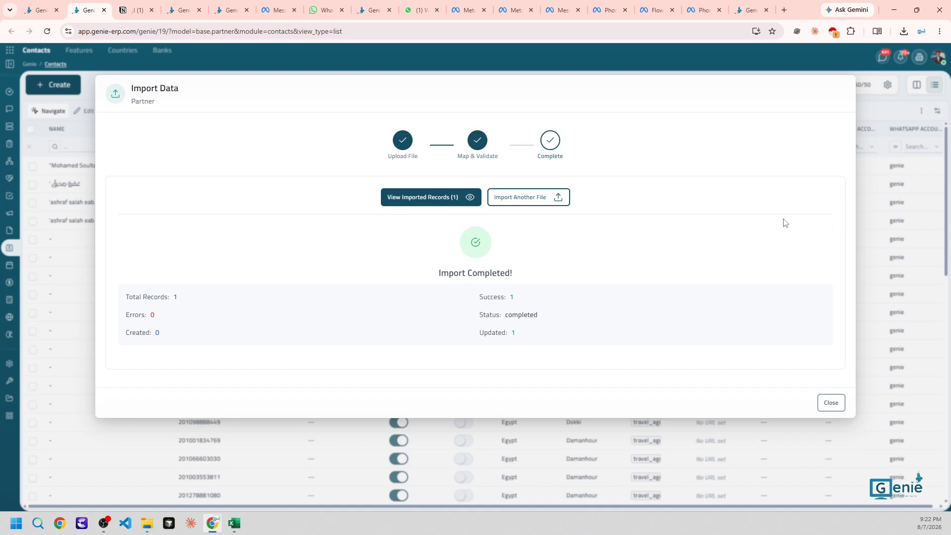
left_click(430, 198)
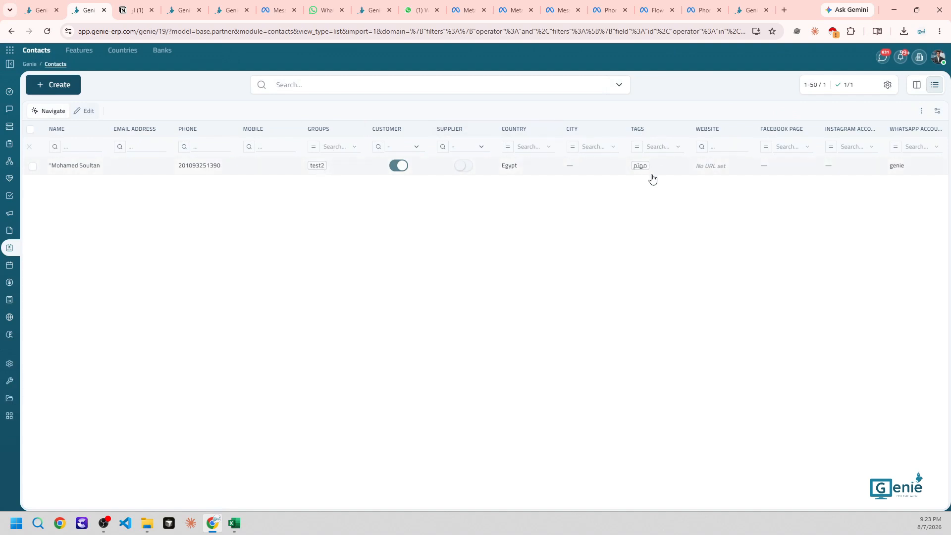
Filter contacts by the مهتم tag, then return to the test2 group tab
left_click(656, 148)
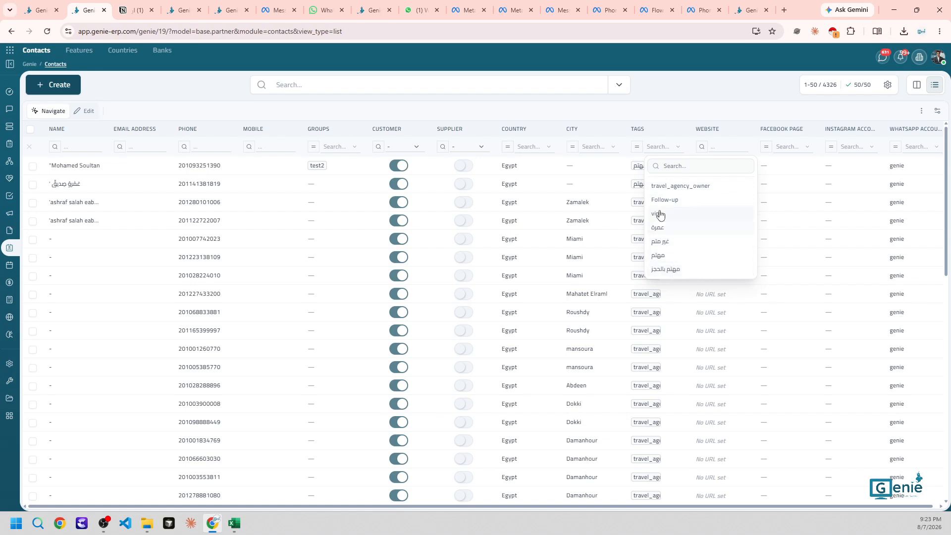
left_click(668, 258)
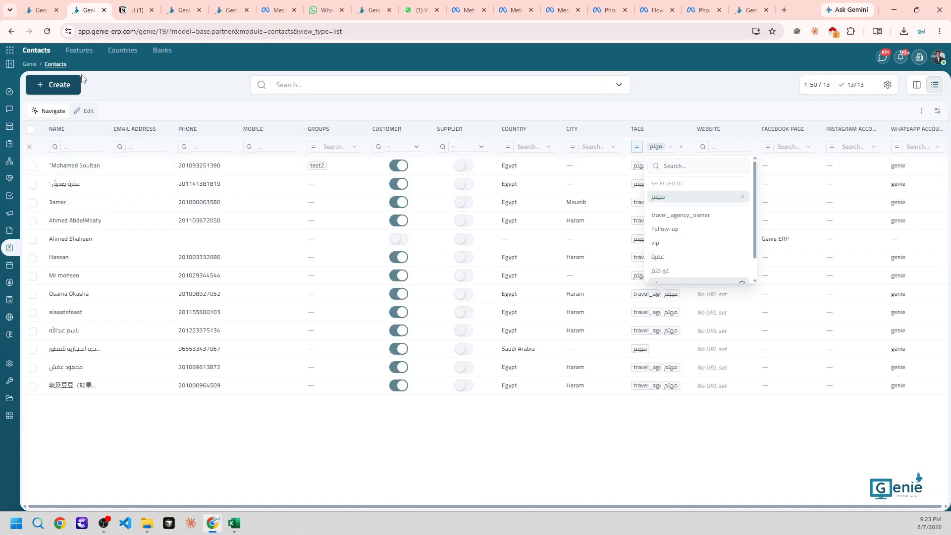
left_click(40, 10)
Start a new WhatsApp campaign and name it testing
mouse_move(69, 52)
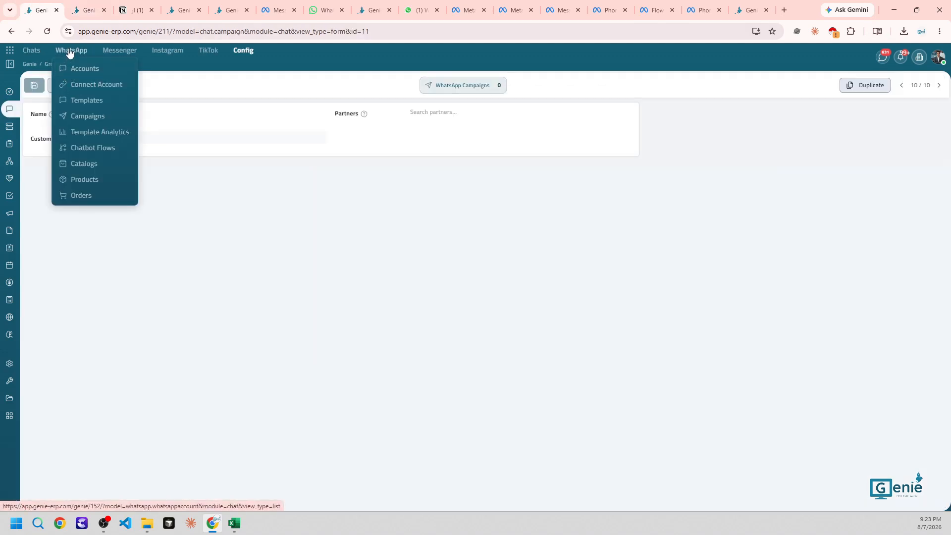
left_click(49, 53)
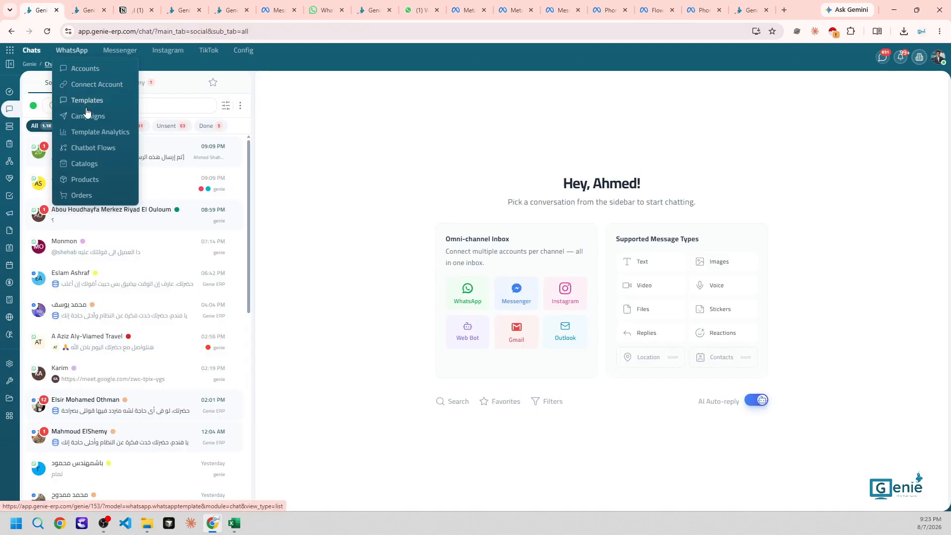
left_click(86, 115)
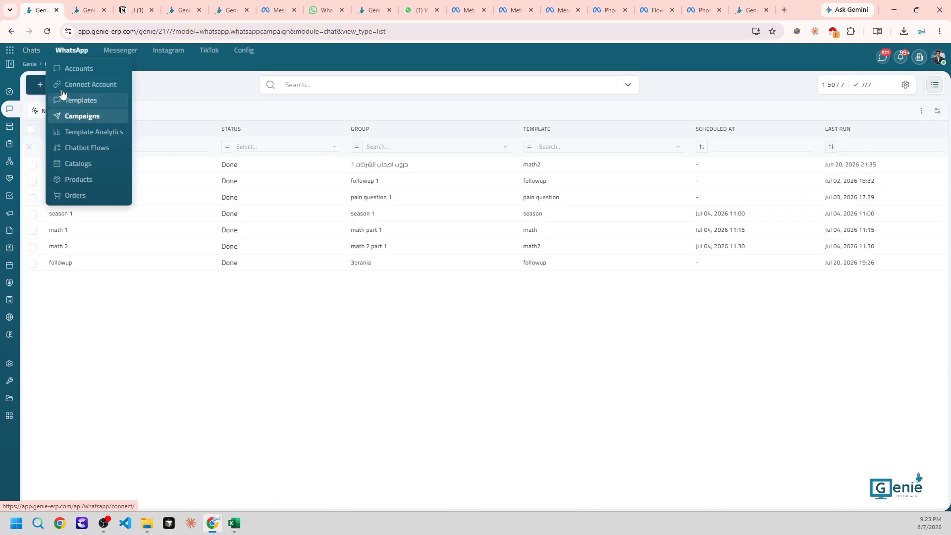
left_click(42, 85)
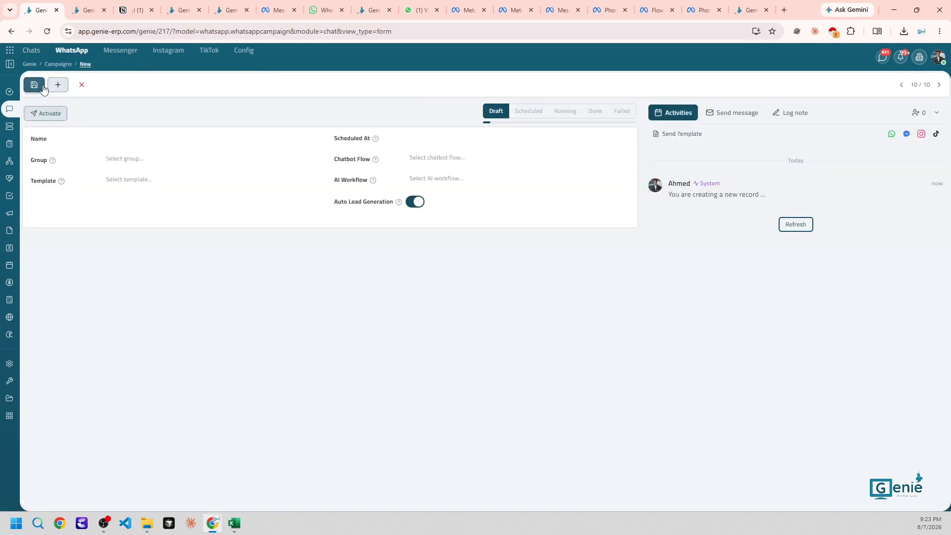
left_click(123, 134)
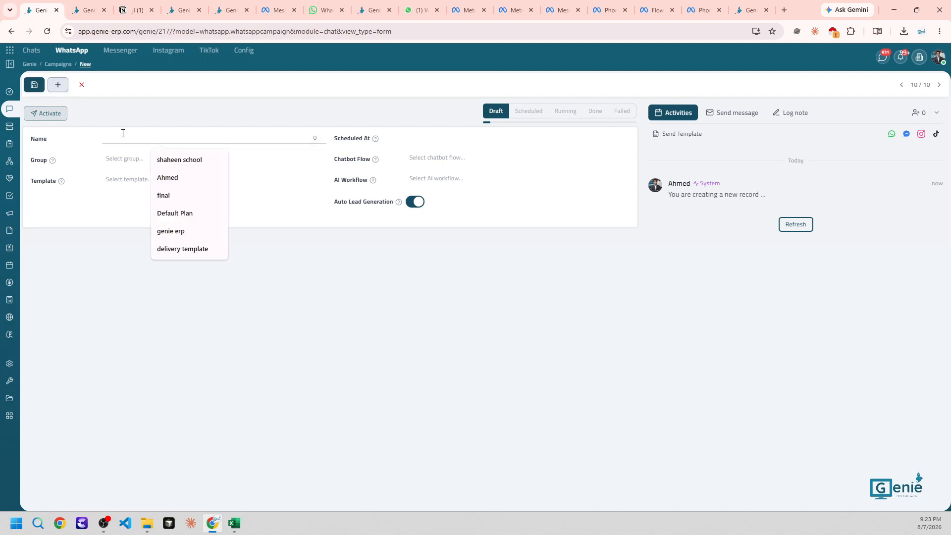
type("testing")
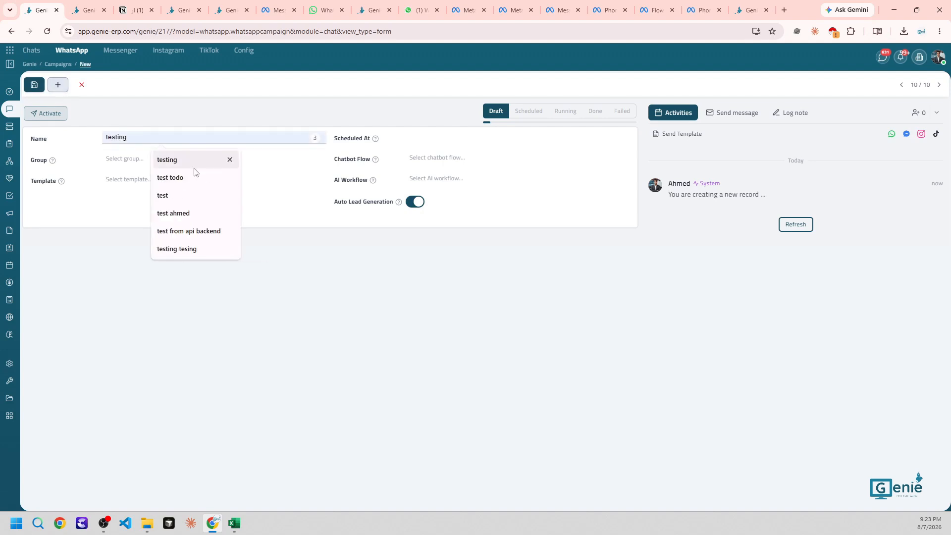
left_click(188, 160)
double_click(134, 135)
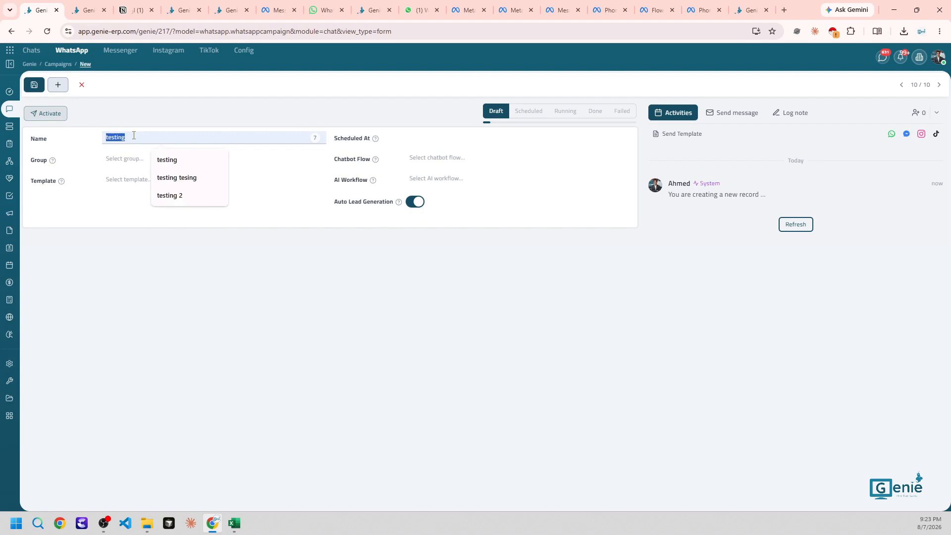
Set the campaign's recipient group to test2 and its template to test3
left_click(131, 161)
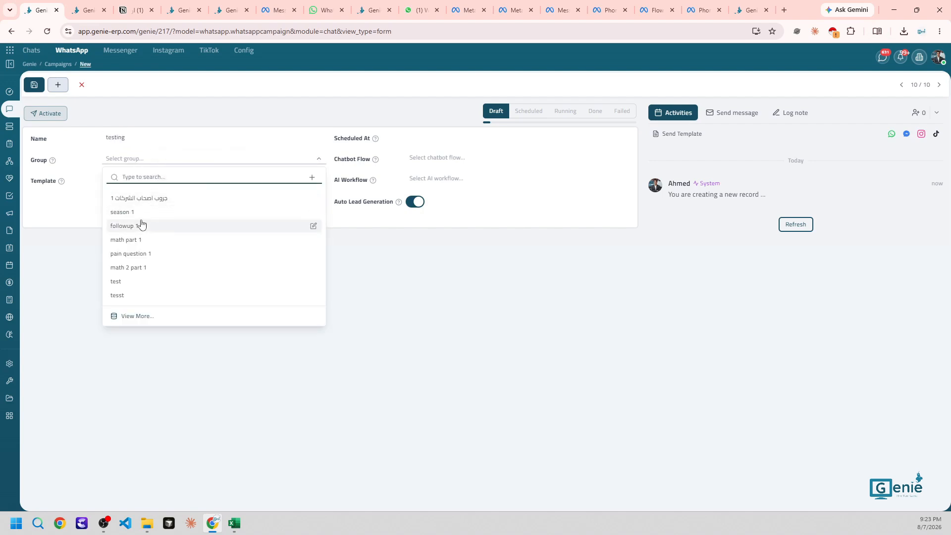
type("t")
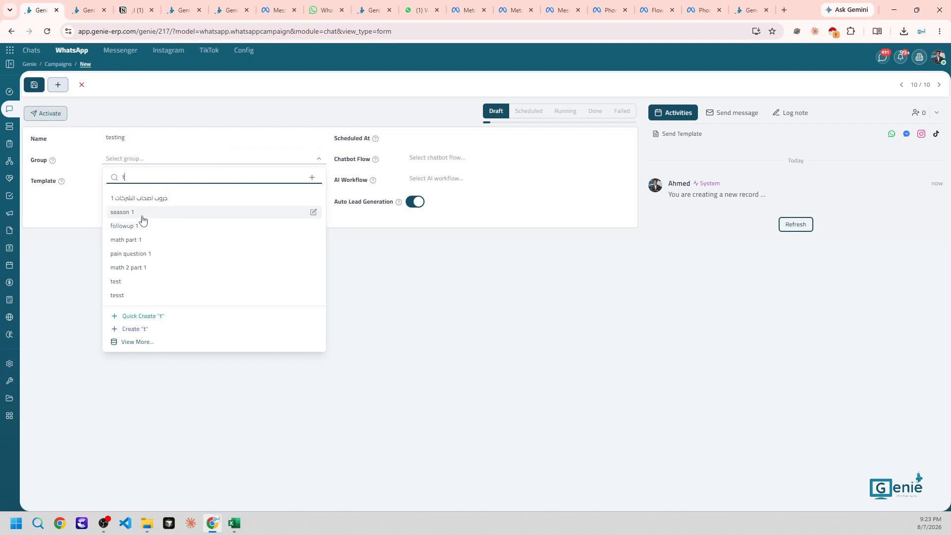
type("est")
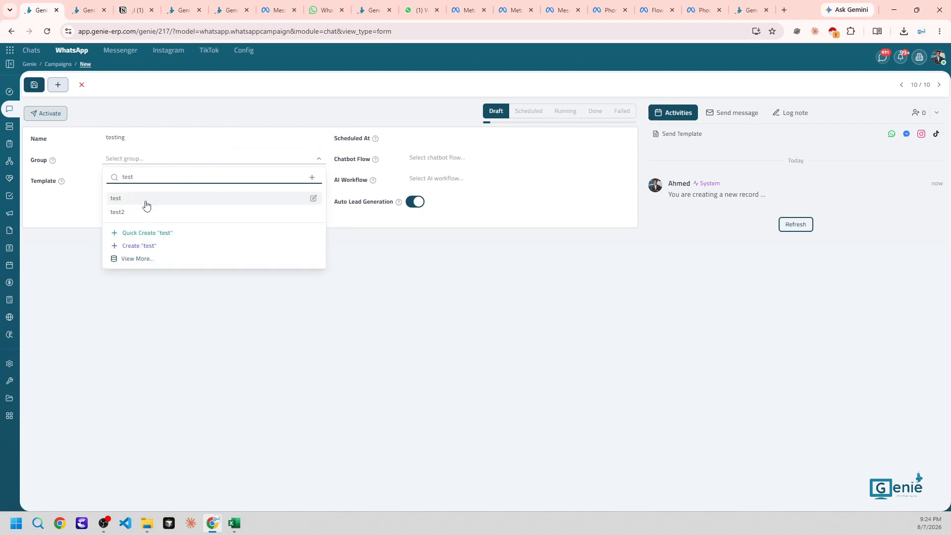
left_click(144, 212)
left_click(125, 180)
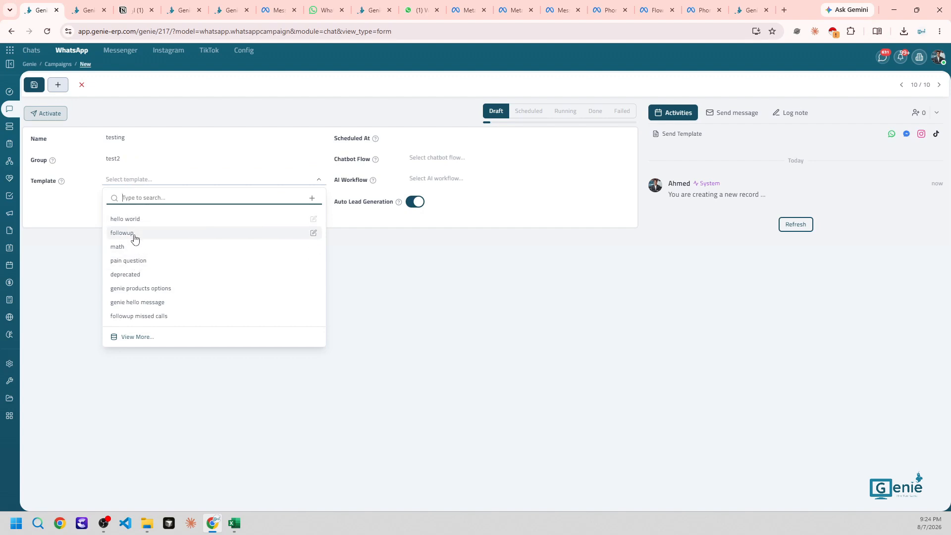
type("test")
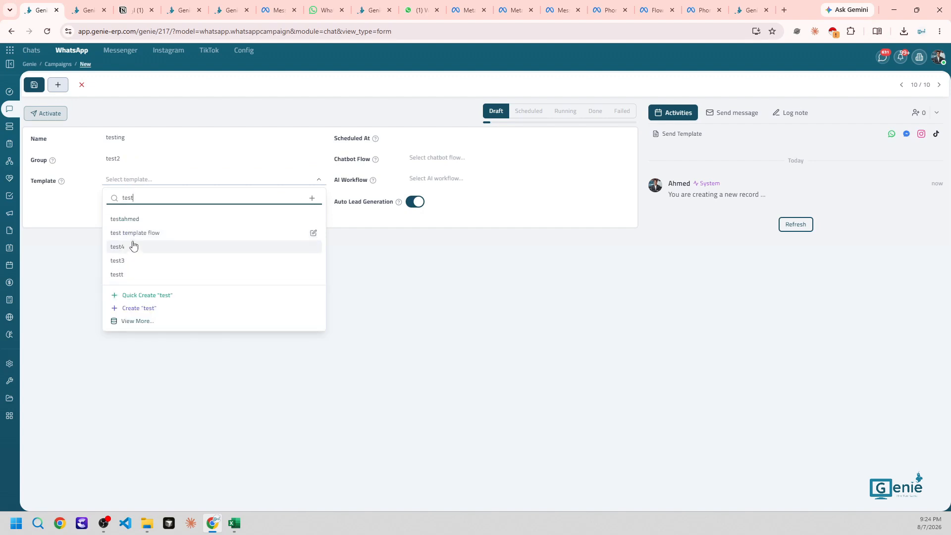
left_click(131, 260)
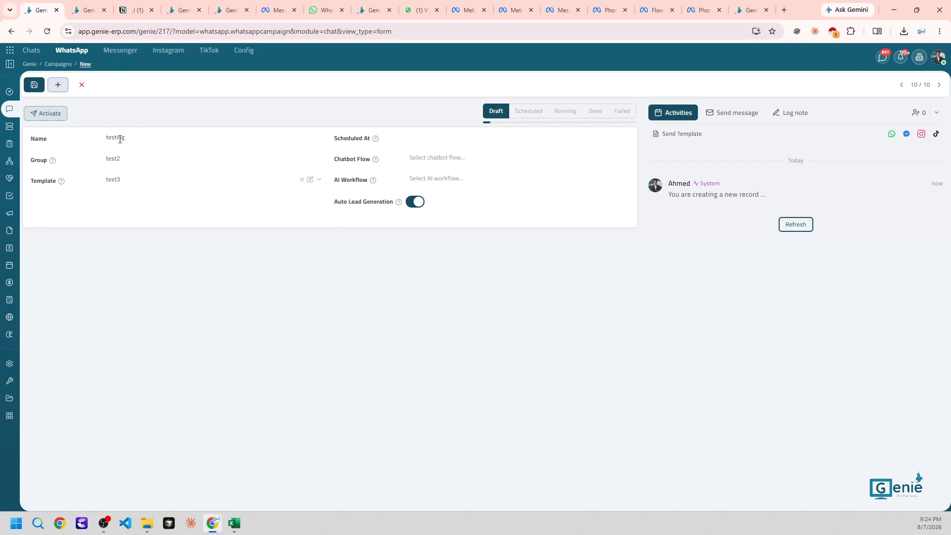
Set the campaign's Scheduled At to August 8, 2026 at 12:00
left_click(415, 144)
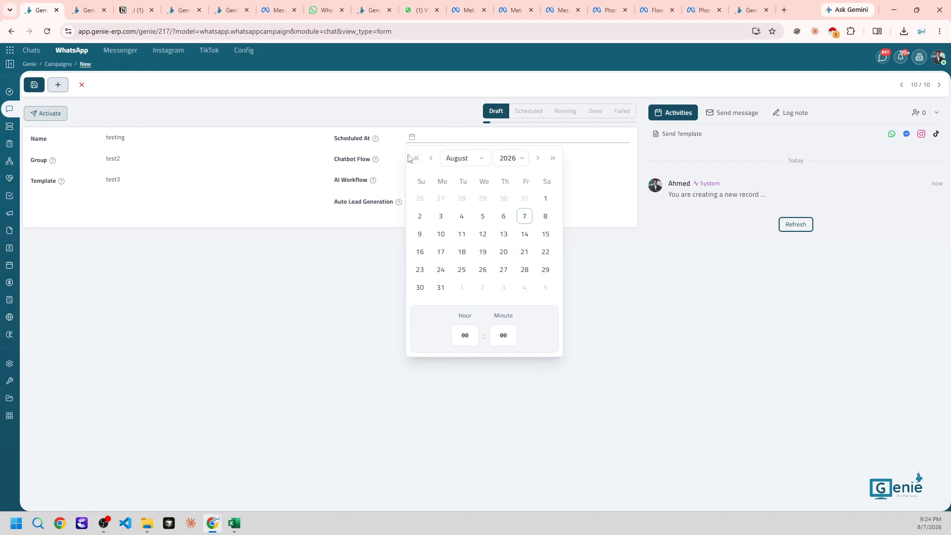
left_click(372, 122)
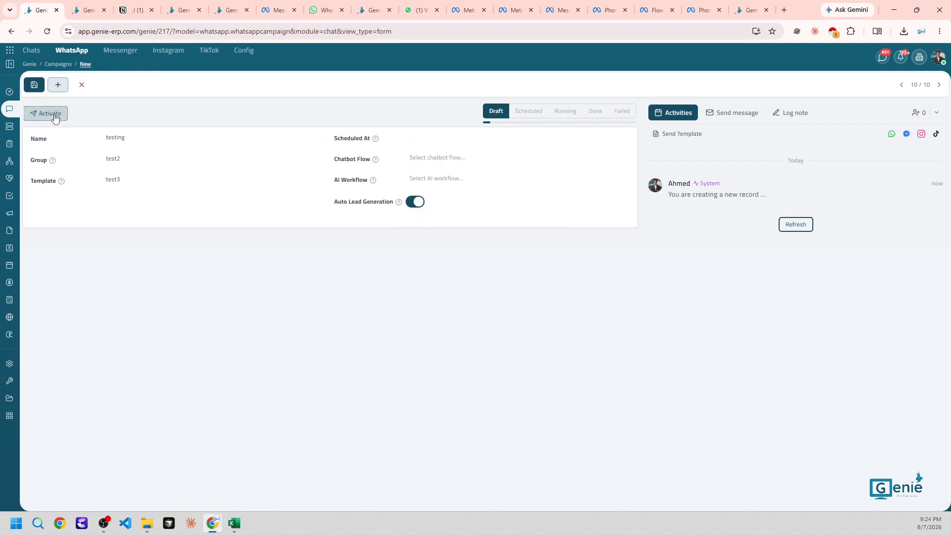
left_click(436, 143)
left_click(545, 216)
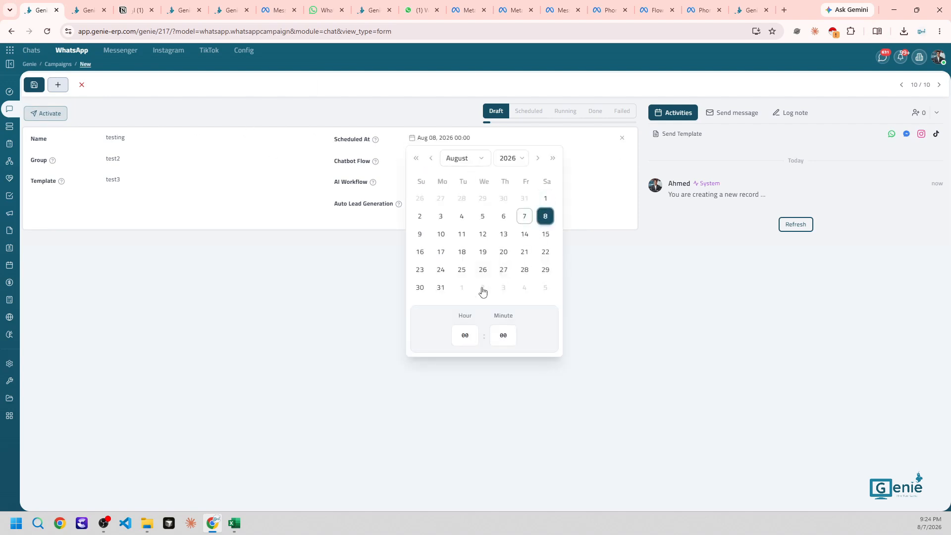
left_click(467, 341)
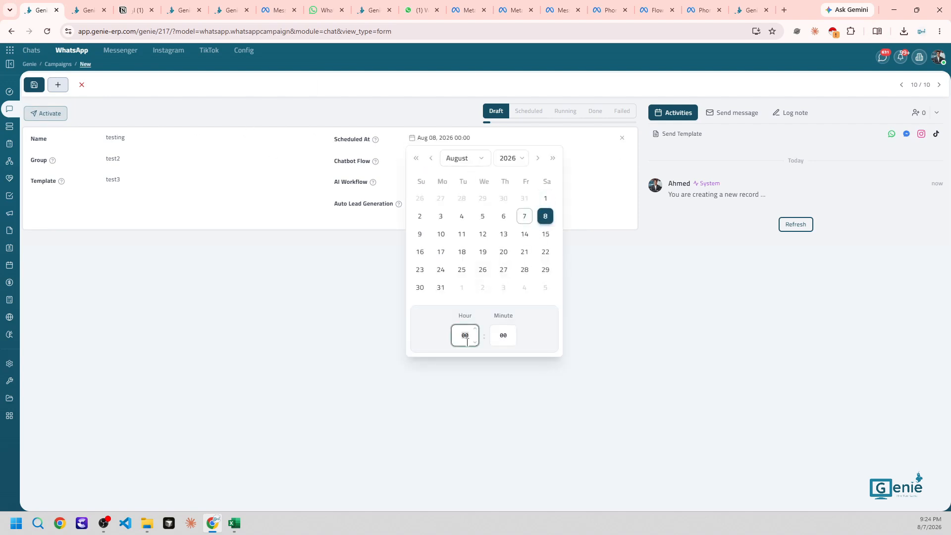
left_click(429, 316)
left_click(318, 289)
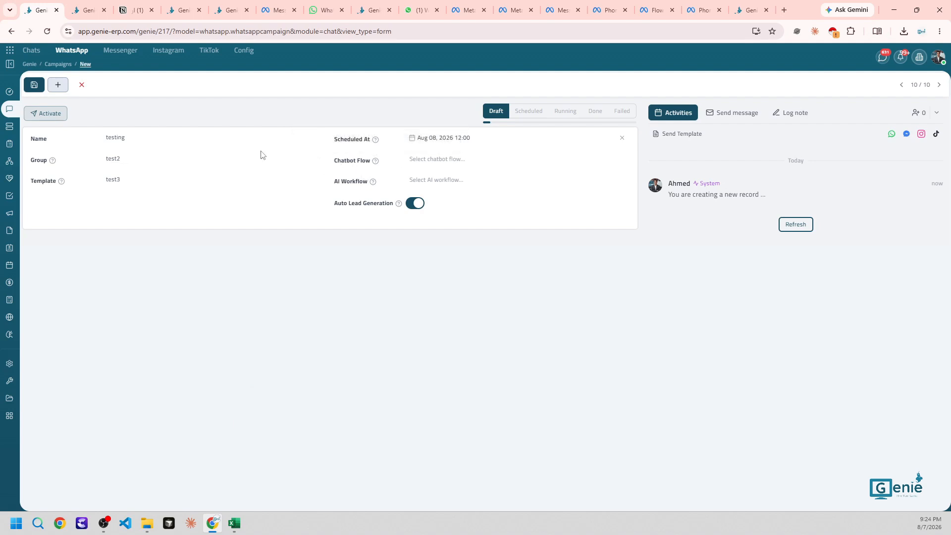
Open the 'default view' flow builder, move the first node left, and inspect the middle button node
left_click(82, 51)
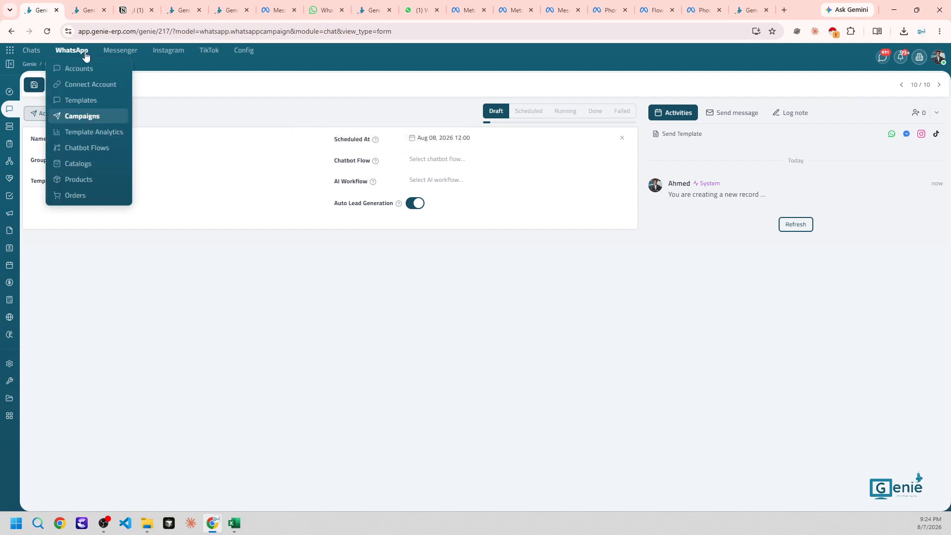
left_click(95, 149)
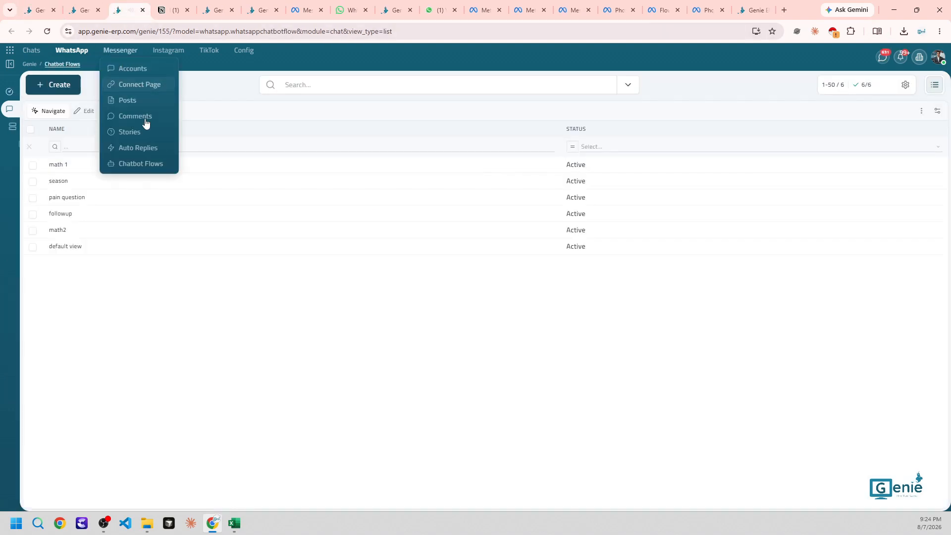
left_click(93, 251)
left_click(38, 115)
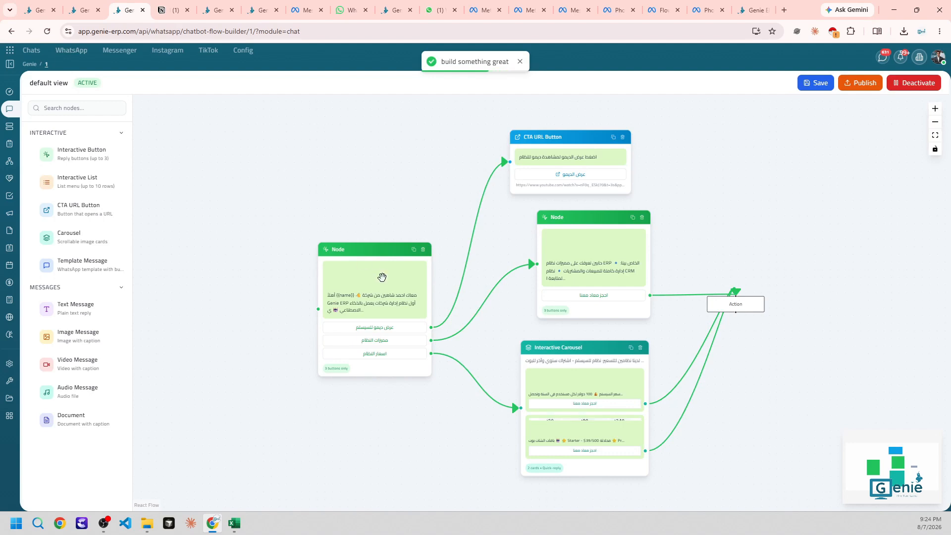
left_click_drag(381, 276, 342, 266)
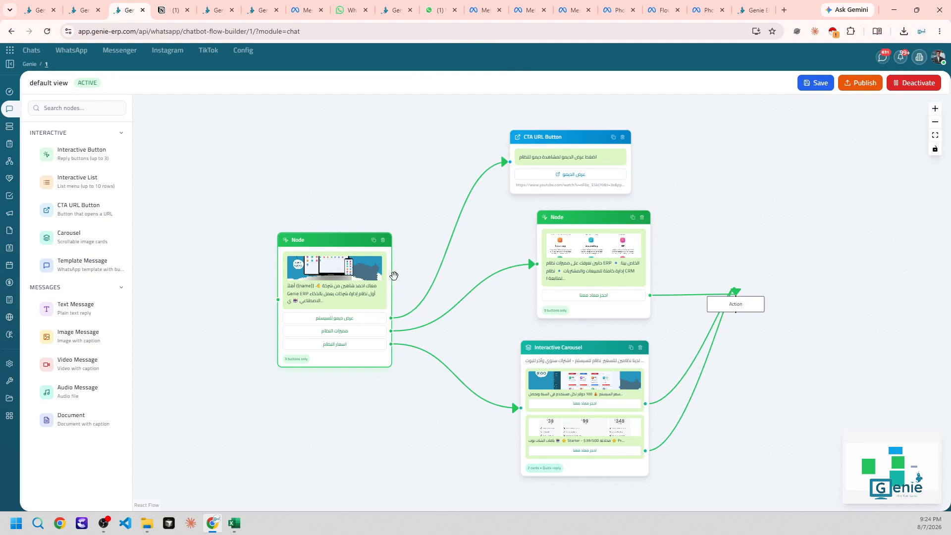
left_click(610, 274)
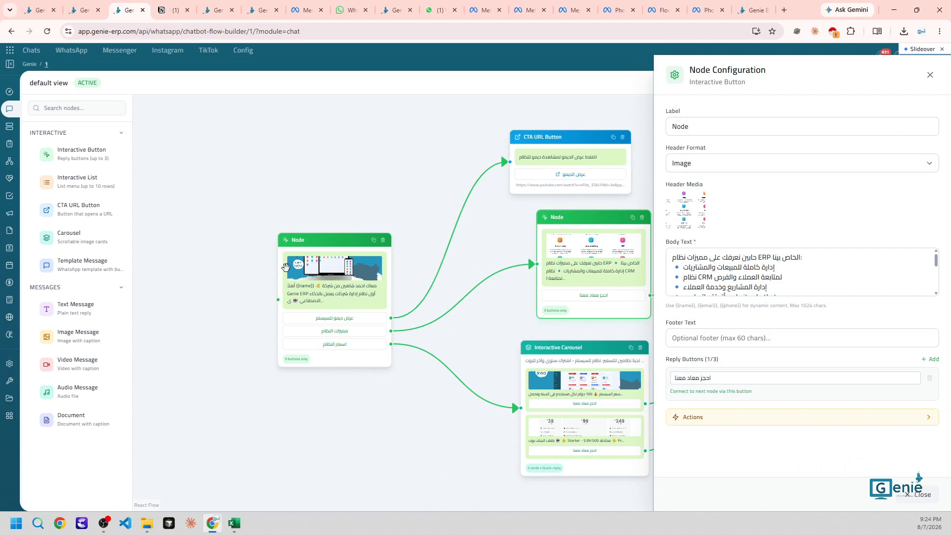
Back on the testing campaign draft, browse the AI Workflow options without selecting one
left_click(74, 6)
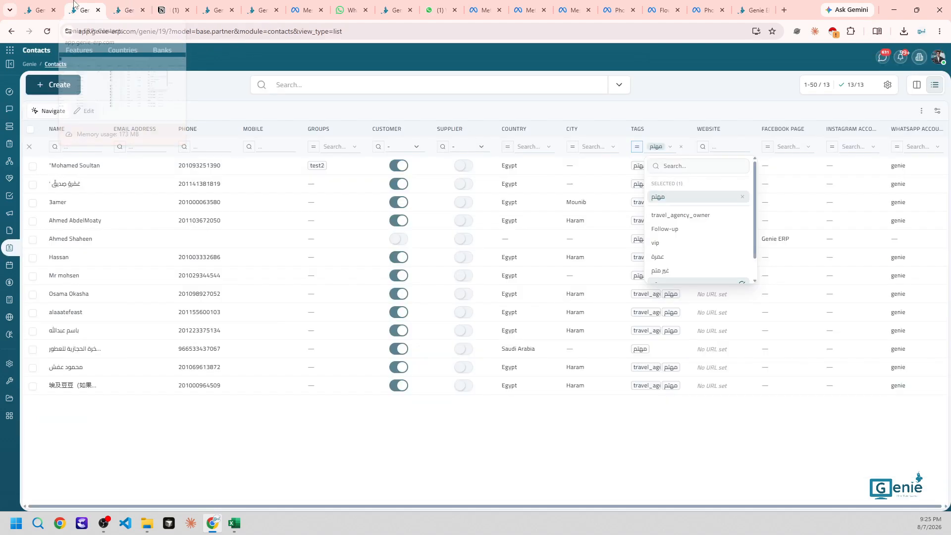
left_click(55, 14)
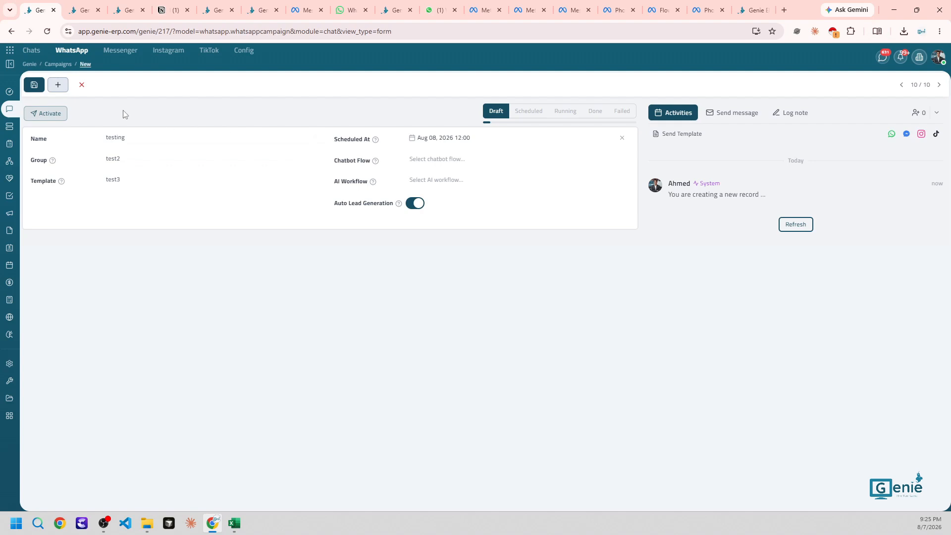
left_click(423, 181)
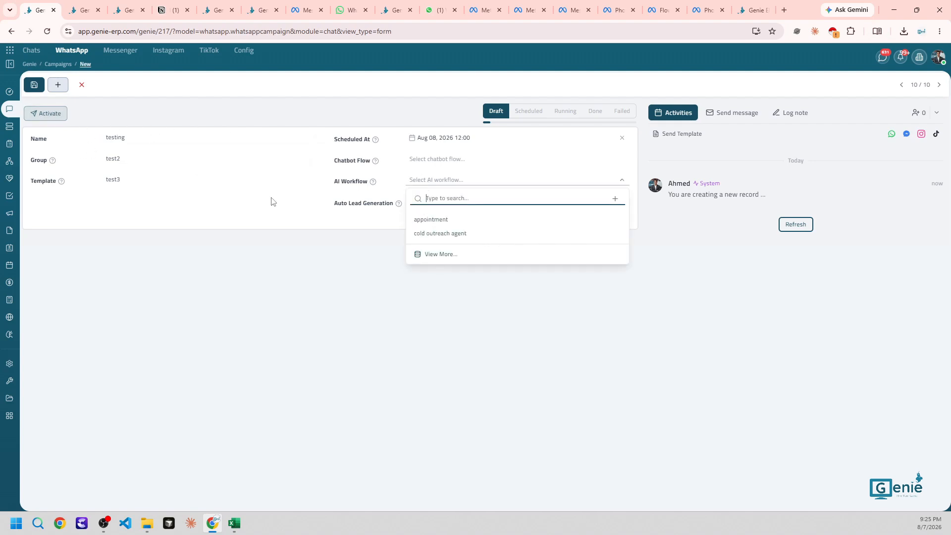
left_click(300, 296)
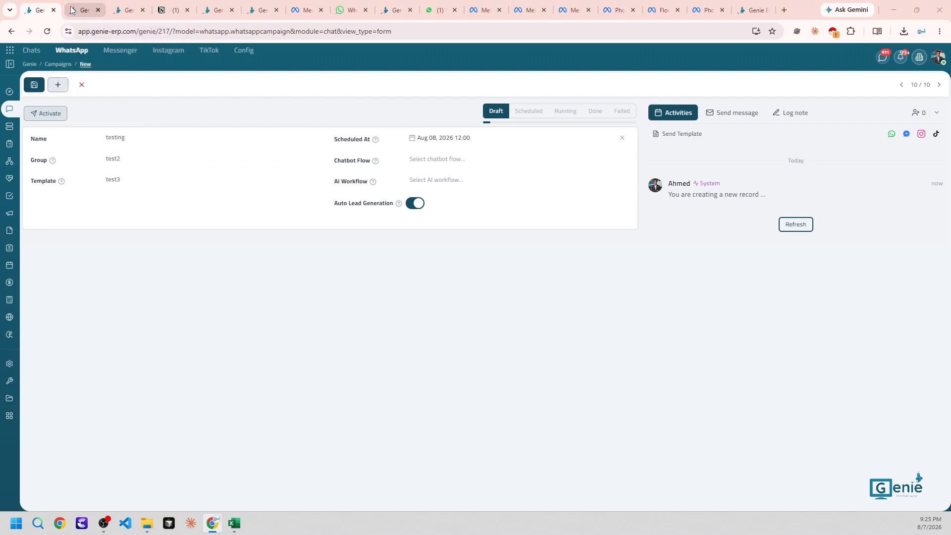
Scroll the Notion notes to the 'common errors' heading and select it, then return to Genie's chats
left_click(156, 5)
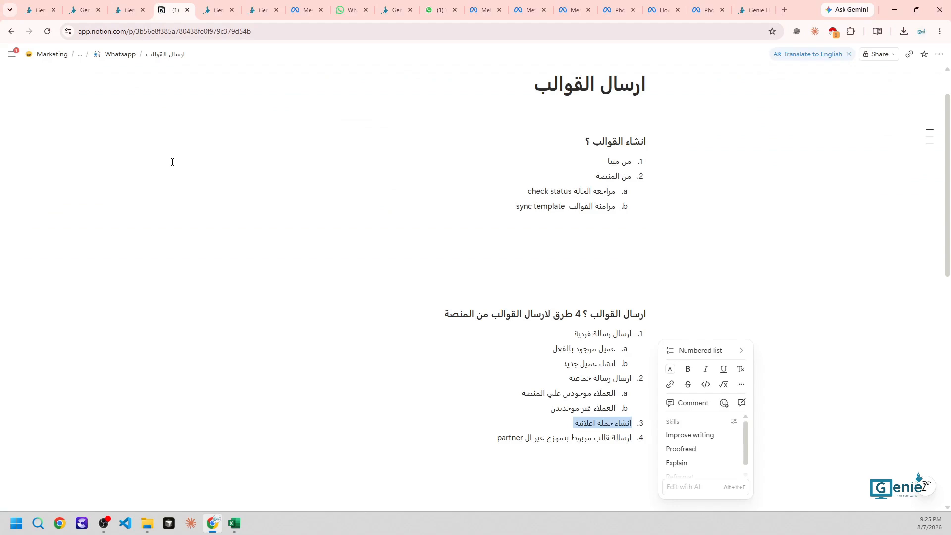
scroll(172, 162, "down", 9)
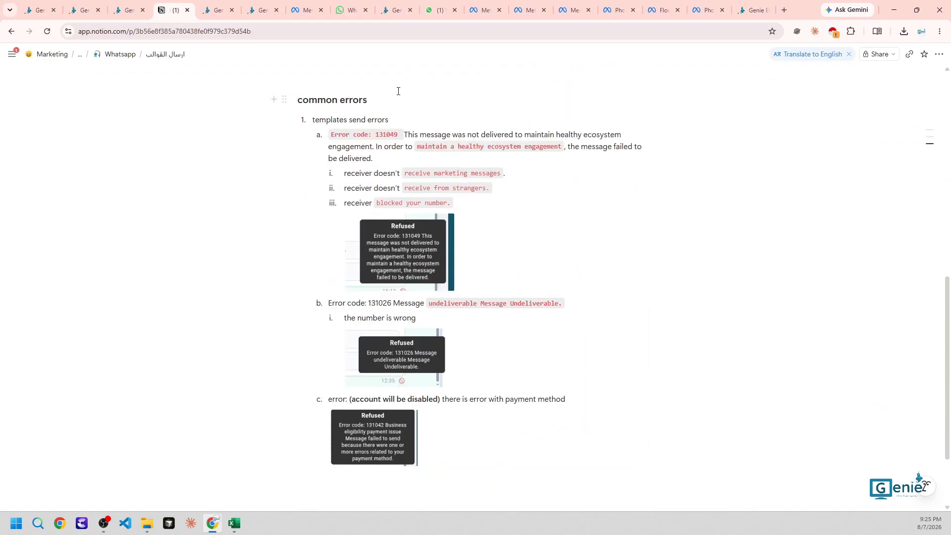
triple_click(309, 98)
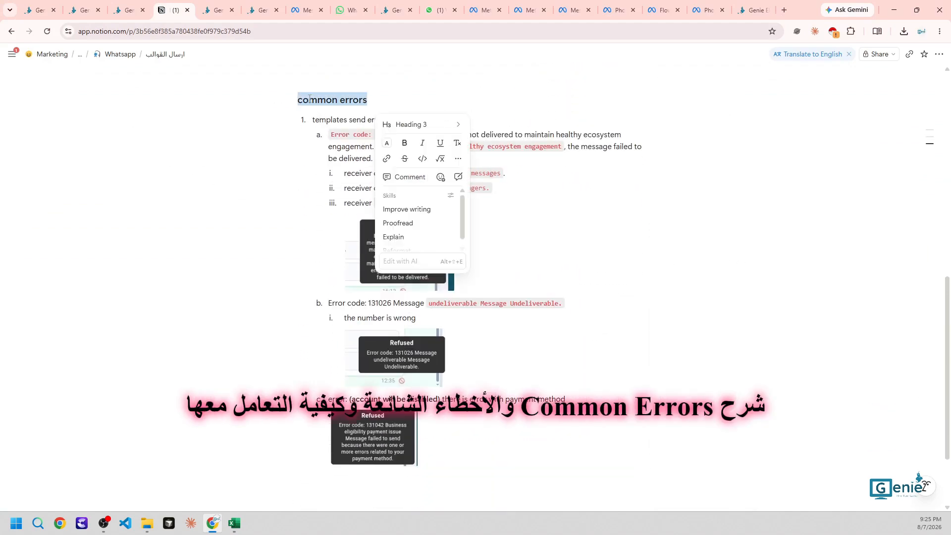
left_click(40, 10)
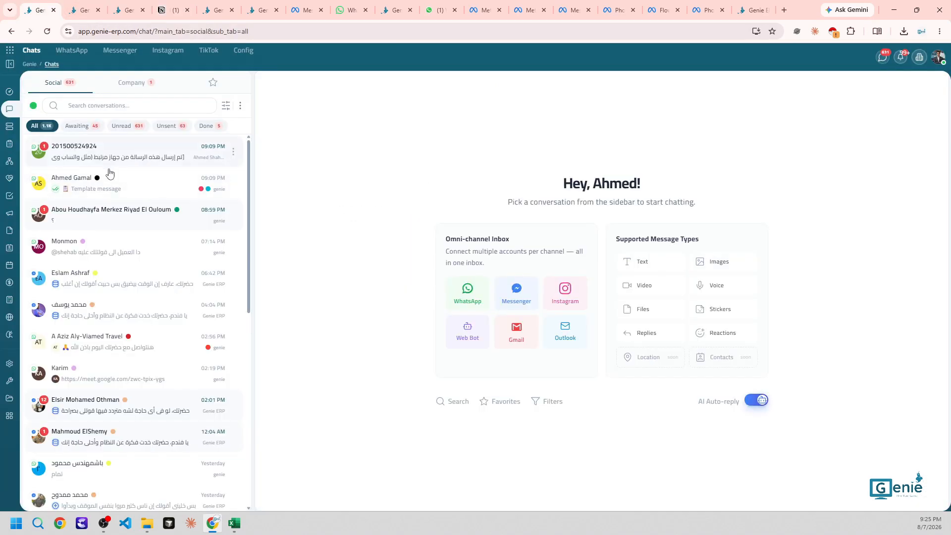
Open a customer conversation, glance at the Contacts and flow builder pages, then return to Notion
left_click(108, 174)
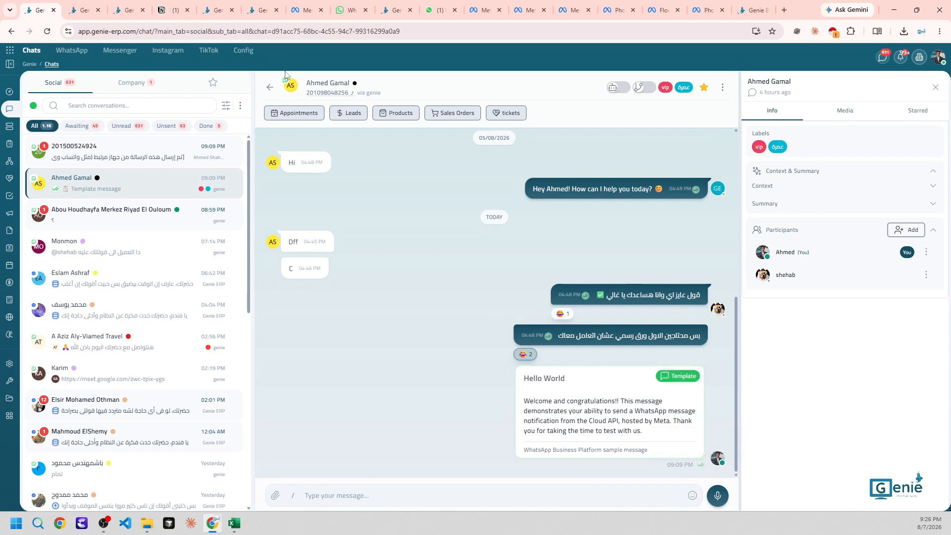
left_click(82, 6)
left_click(126, 10)
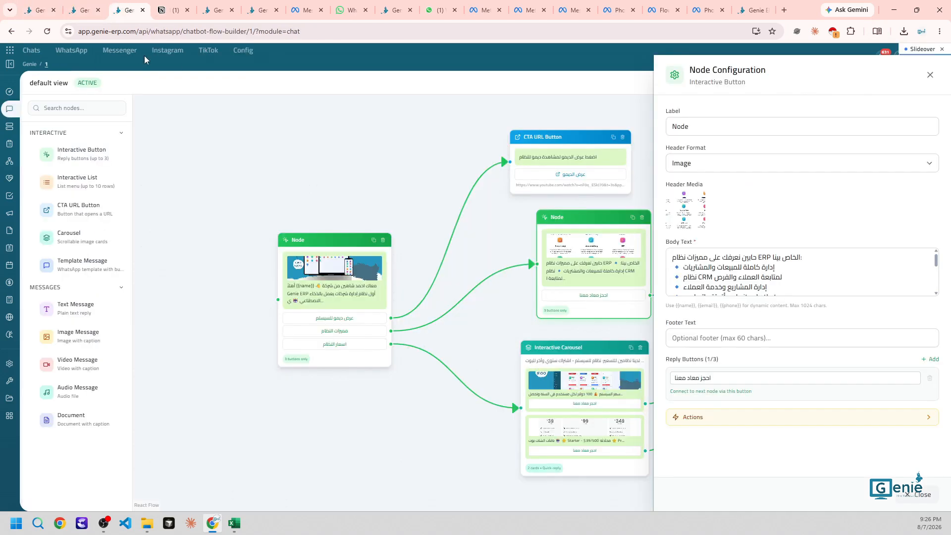
left_click(173, 10)
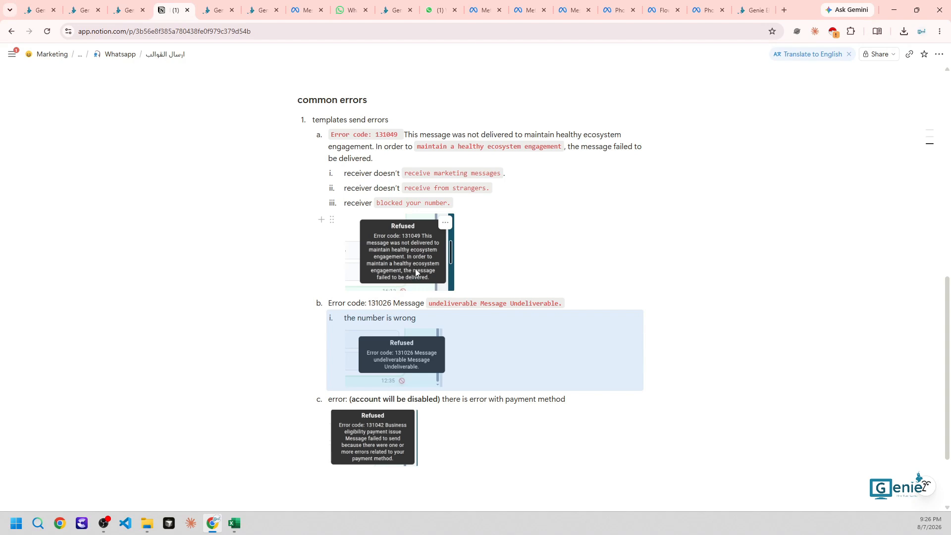
Select the word 'receiver' in the common errors notes, then dismiss the formatting options
left_click(387, 219)
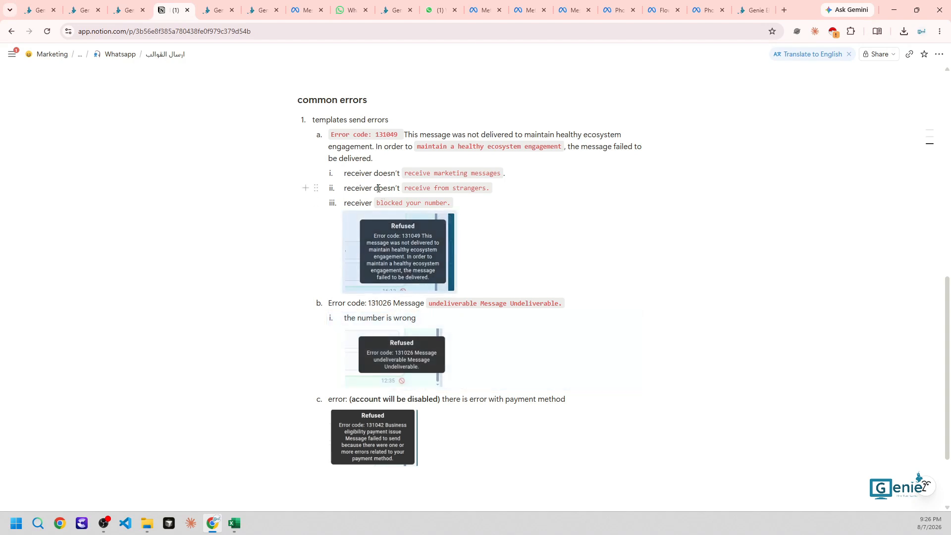
double_click(362, 174)
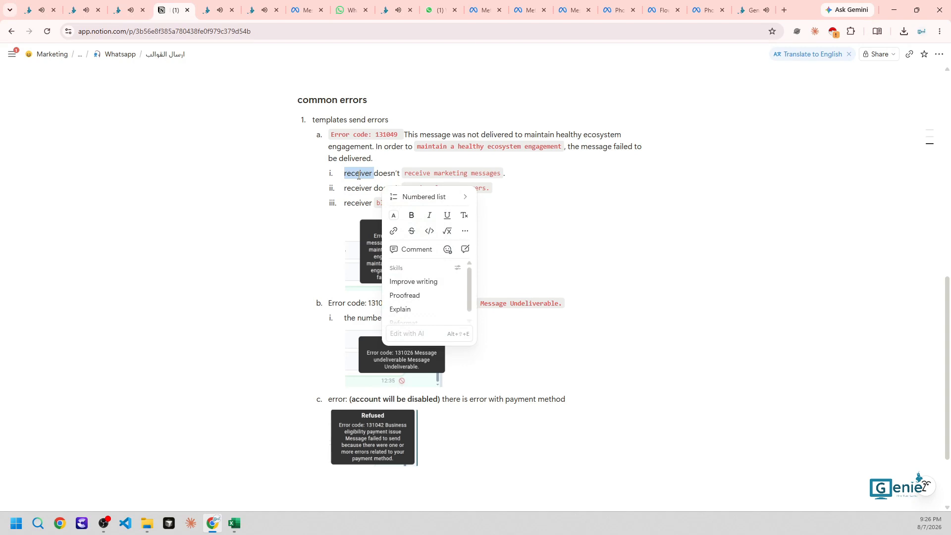
left_click(359, 174)
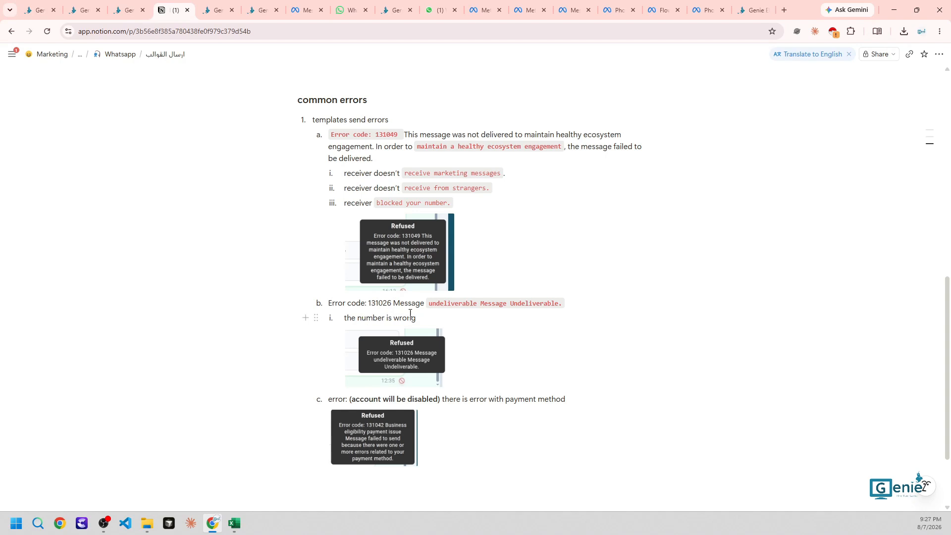
Add item ii, 'doesnot have whatsapp', under error code 131026
left_click(442, 315)
key("Return")
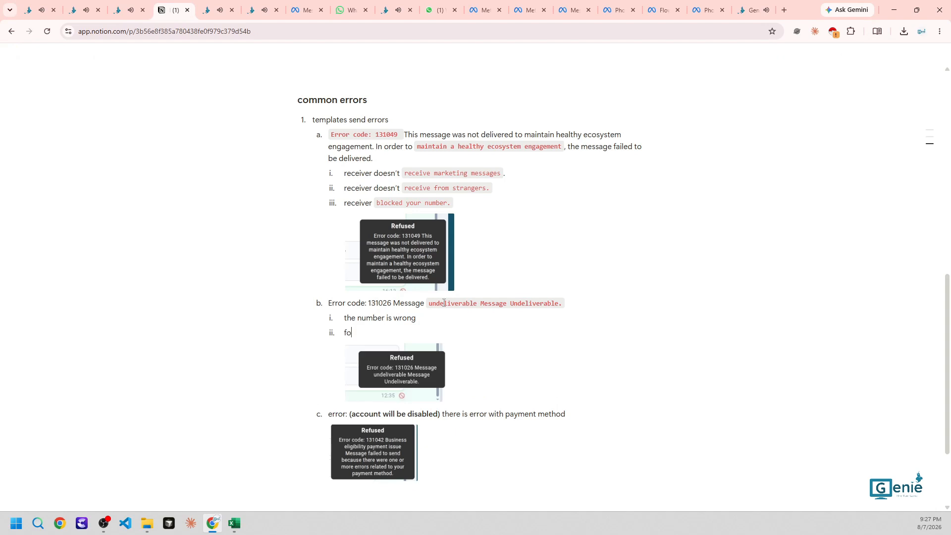
type("doe")
type("sn")
key("BackSpace")
type("not ")
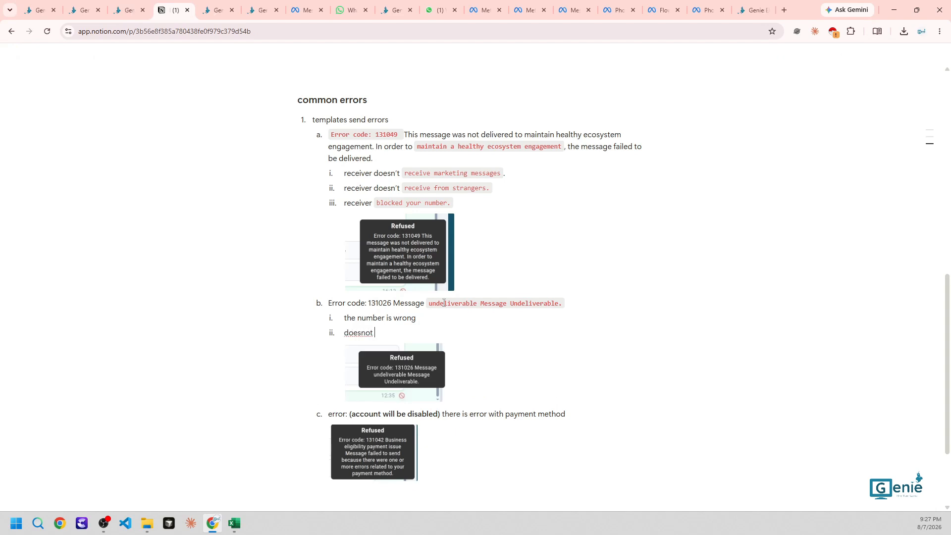
type("have whatsapp")
scroll(358, 355, "down", 2)
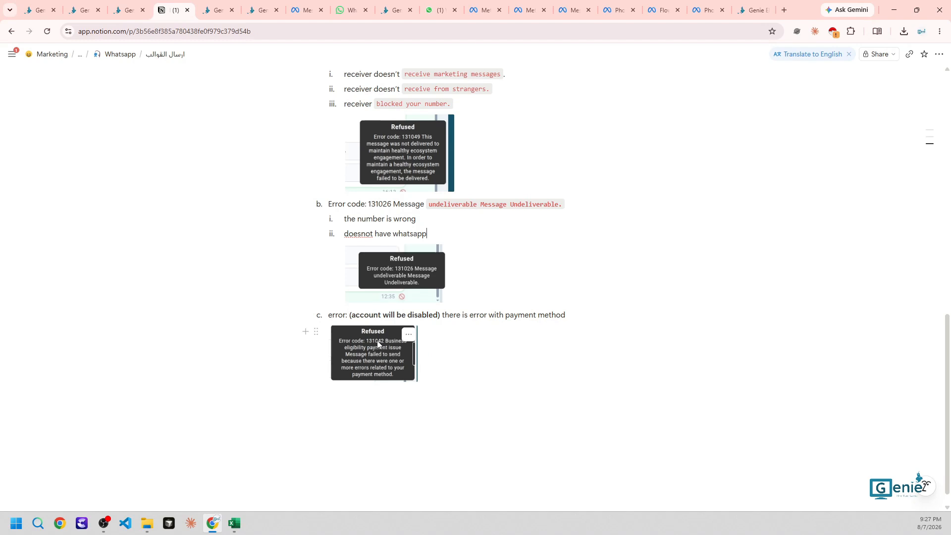
scroll(378, 260, "up", 3)
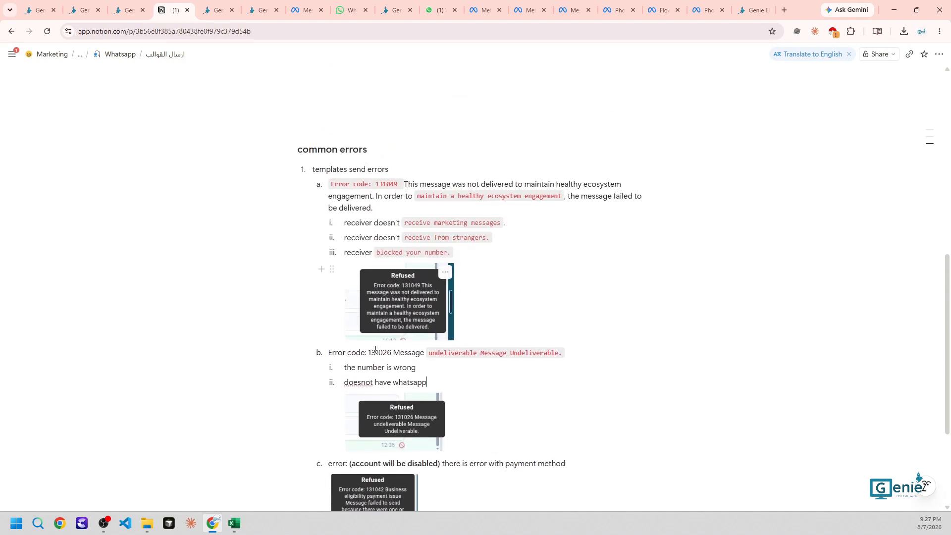